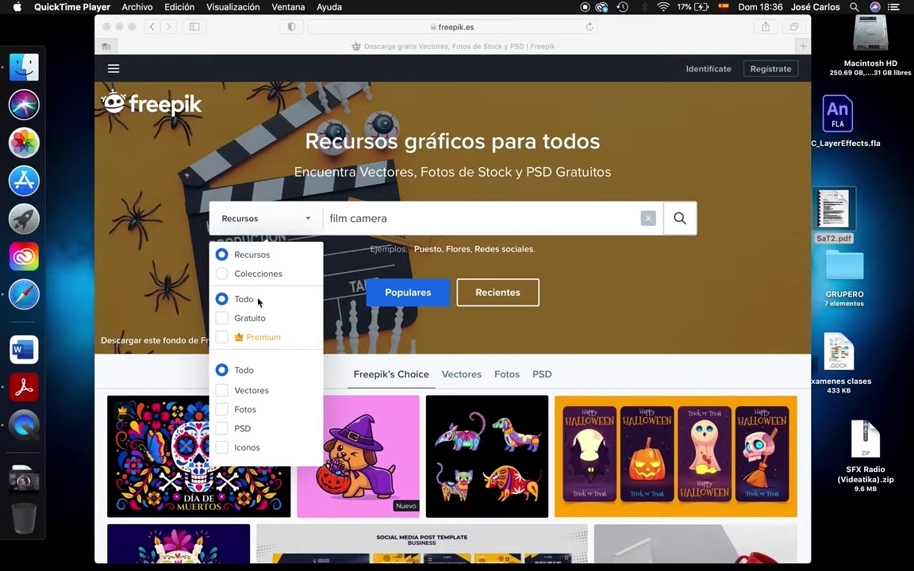
Filter the Freepik 'film camera' search to free vector resources and run it.
{"action": "left_click", "coordinate": [225, 393]}
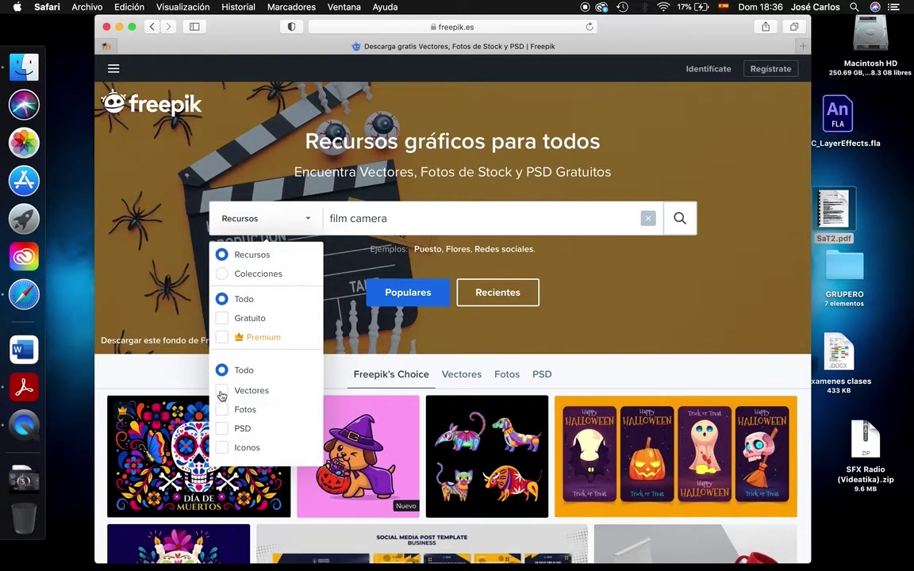
{"action": "left_click", "coordinate": [223, 391]}
{"action": "left_click", "coordinate": [221, 318]}
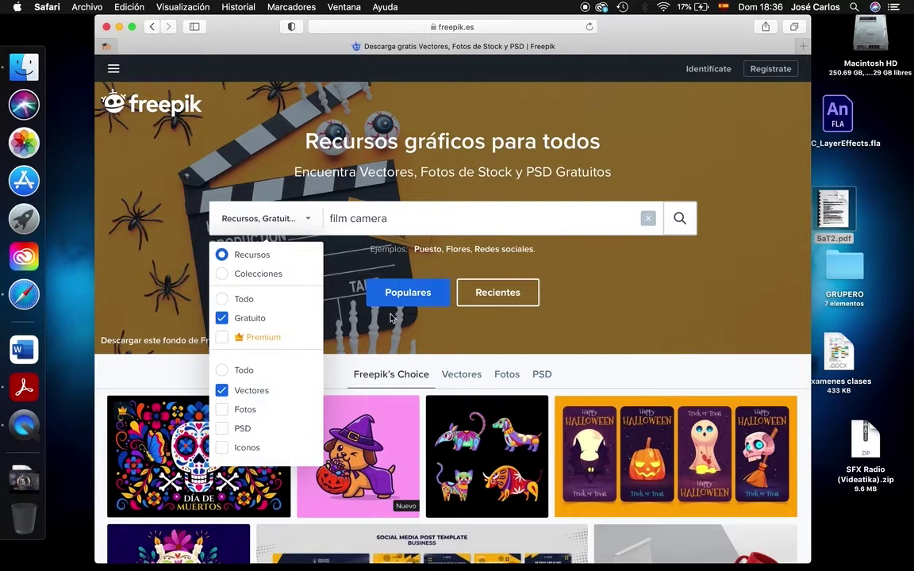
{"action": "key", "text": "Return"}
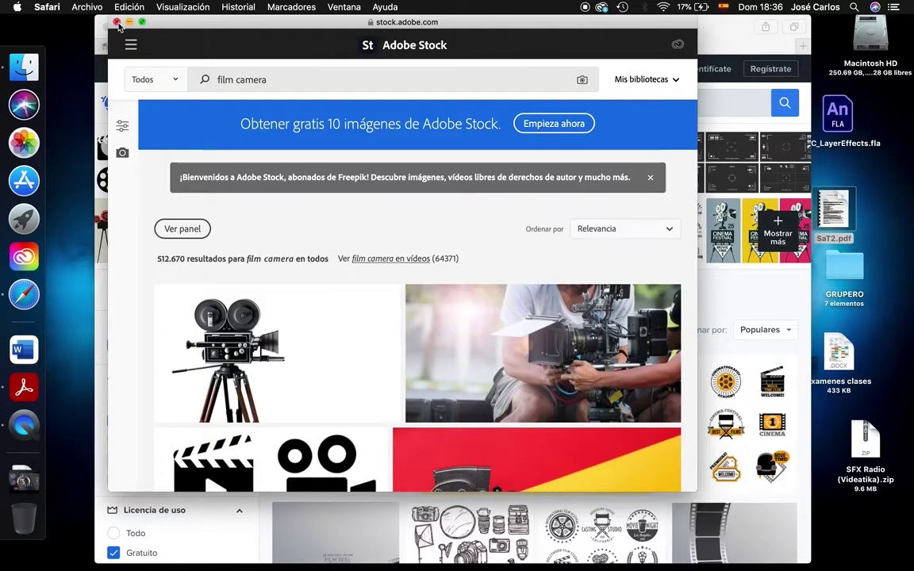
Browse the Adobe Stock results, close that window, then open the retro cine camera vector's download options.
{"action": "scroll", "coordinate": [208, 394], "scroll_direction": "down", "scroll_amount": 2}
{"action": "scroll", "coordinate": [208, 394], "scroll_direction": "down", "scroll_amount": 2}
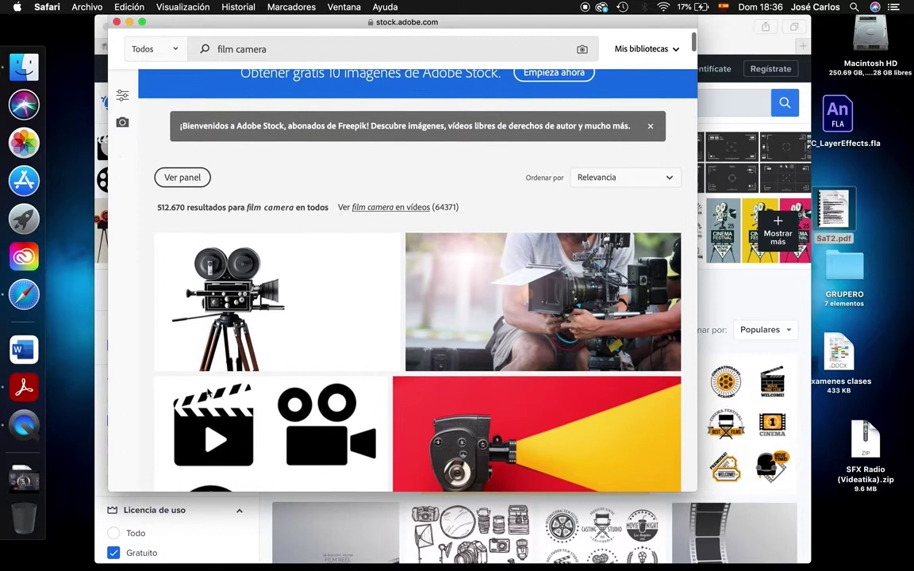
{"action": "scroll", "coordinate": [208, 392], "scroll_direction": "down", "scroll_amount": 2}
{"action": "mouse_move", "coordinate": [210, 252]}
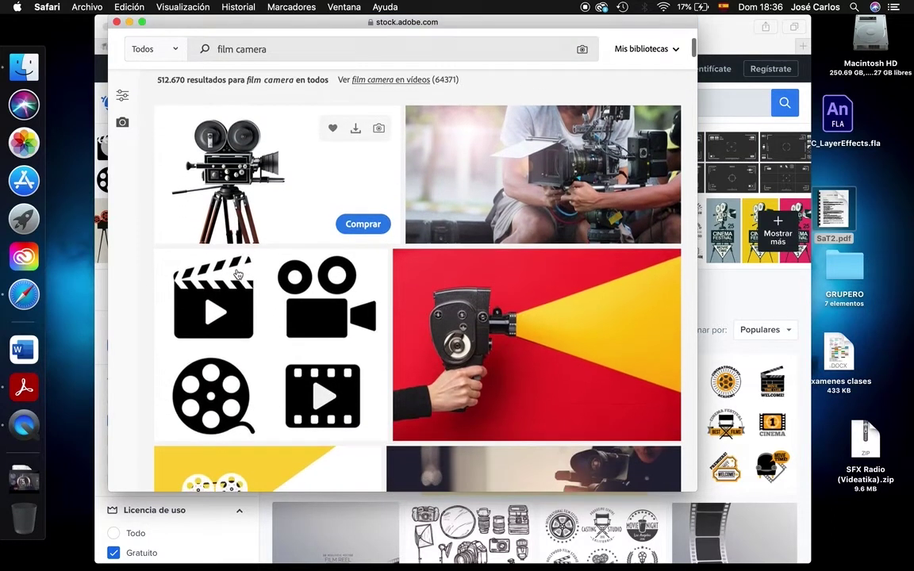
{"action": "key", "text": "cmd+w"}
{"action": "left_click", "coordinate": [672, 298]}
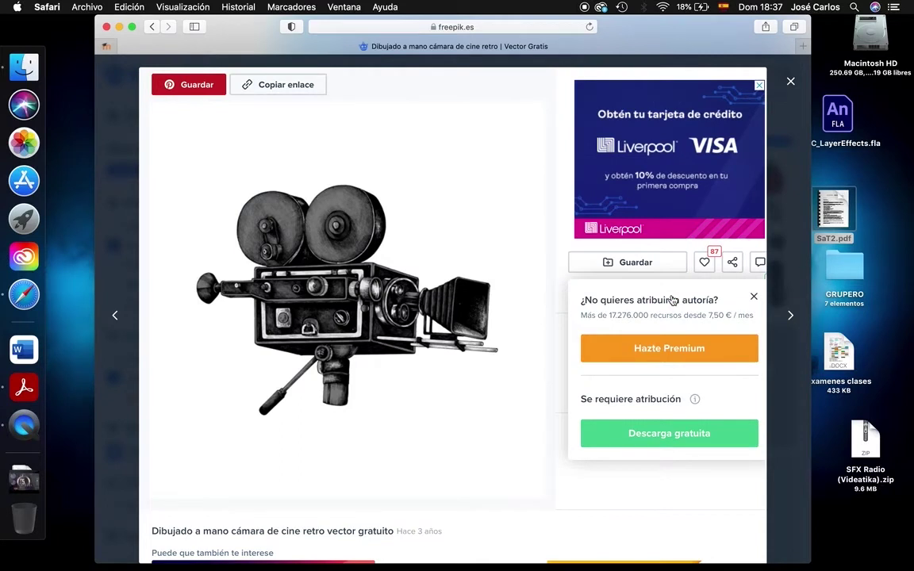
Download the retro movie camera vector free, copy its attribution link, then return to the free-fonts article.
{"action": "left_click", "coordinate": [656, 443]}
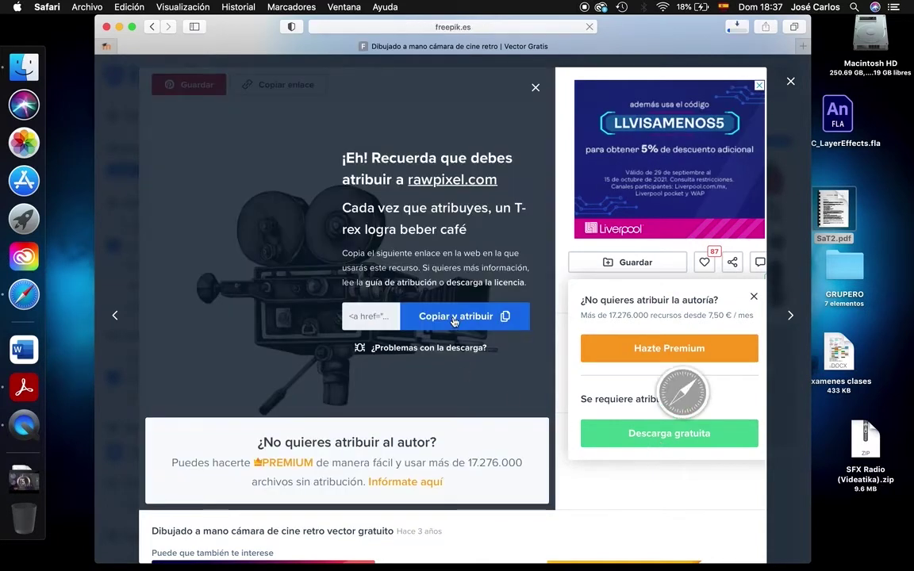
{"action": "left_click", "coordinate": [457, 315]}
{"action": "left_click", "coordinate": [754, 300]}
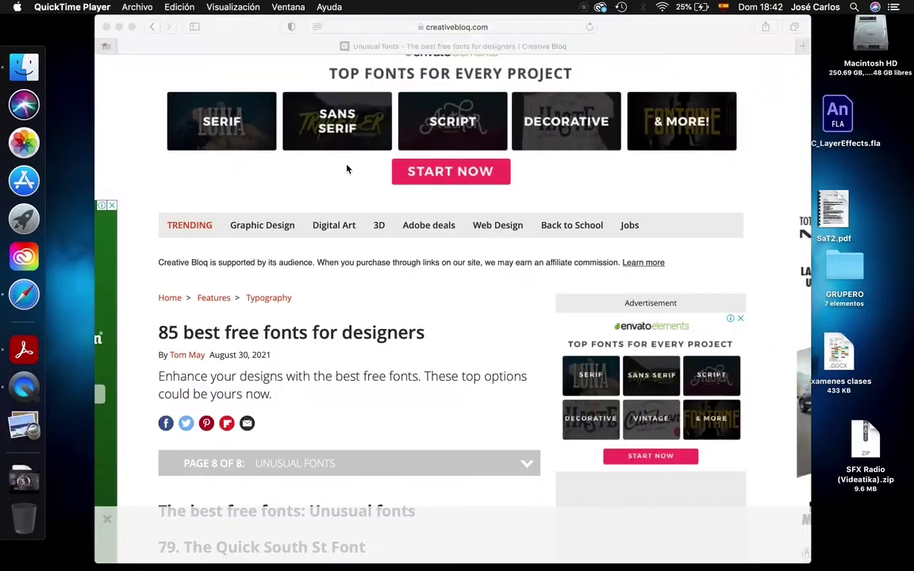
{"action": "left_click", "coordinate": [347, 169]}
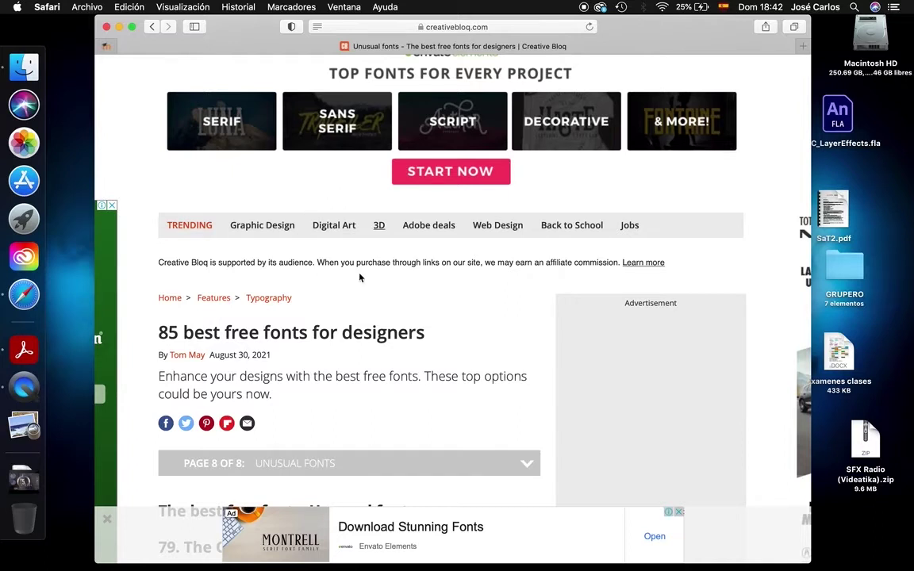
Scroll the Creative Bloq free fonts article down to entry 84, Le Super Serif.
{"action": "scroll", "coordinate": [338, 299], "scroll_direction": "up", "scroll_amount": 1}
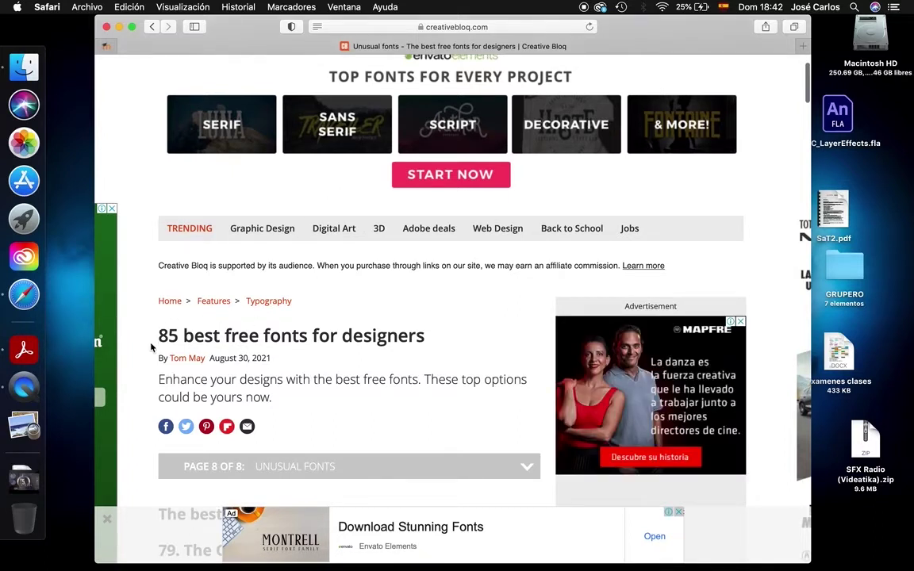
{"action": "scroll", "coordinate": [441, 364], "scroll_direction": "down", "scroll_amount": 5}
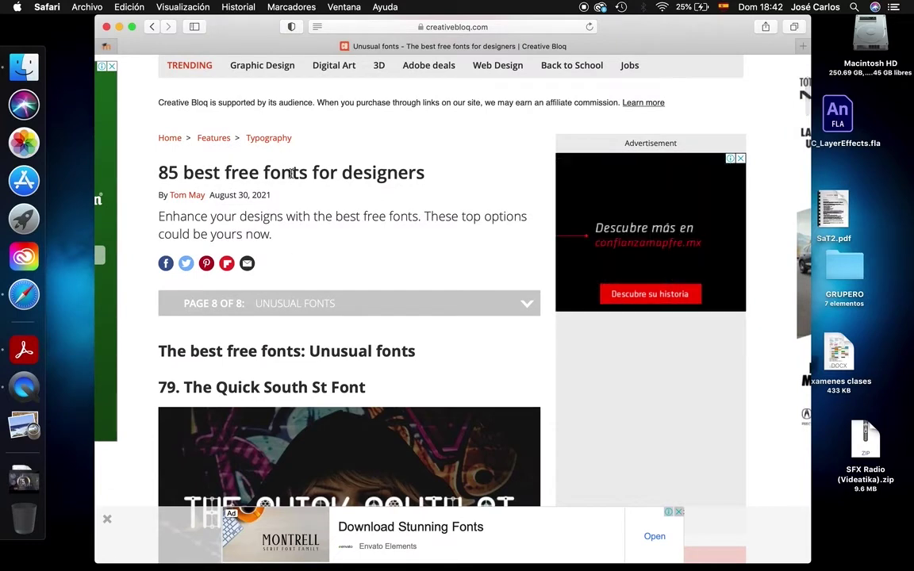
{"action": "scroll", "coordinate": [298, 172], "scroll_direction": "down", "scroll_amount": 8}
{"action": "scroll", "coordinate": [291, 174], "scroll_direction": "down", "scroll_amount": 8}
{"action": "scroll", "coordinate": [291, 174], "scroll_direction": "down", "scroll_amount": 5}
{"action": "scroll", "coordinate": [291, 174], "scroll_direction": "down", "scroll_amount": 4}
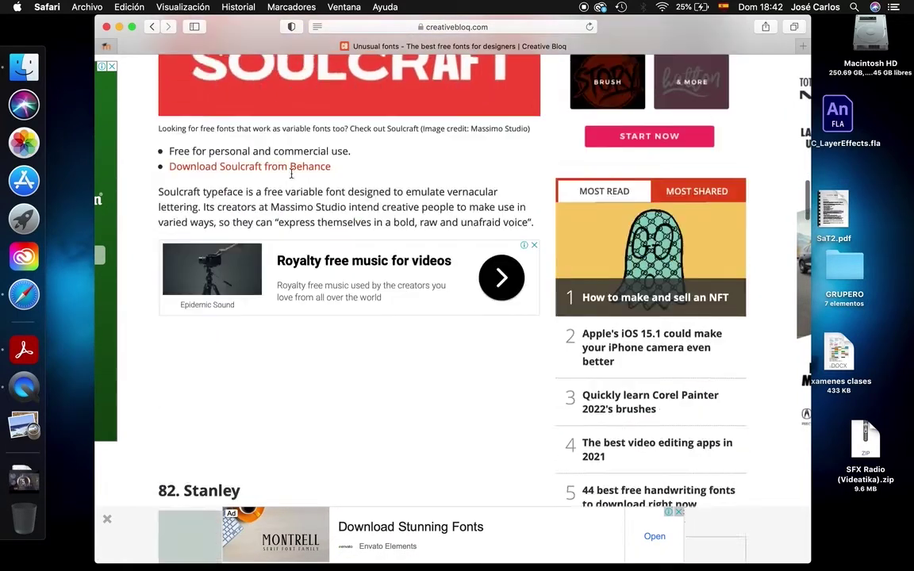
{"action": "scroll", "coordinate": [292, 174], "scroll_direction": "down", "scroll_amount": 4}
{"action": "scroll", "coordinate": [291, 174], "scroll_direction": "down", "scroll_amount": 2}
{"action": "scroll", "coordinate": [291, 174], "scroll_direction": "down", "scroll_amount": 3}
{"action": "scroll", "coordinate": [292, 173], "scroll_direction": "down", "scroll_amount": 5}
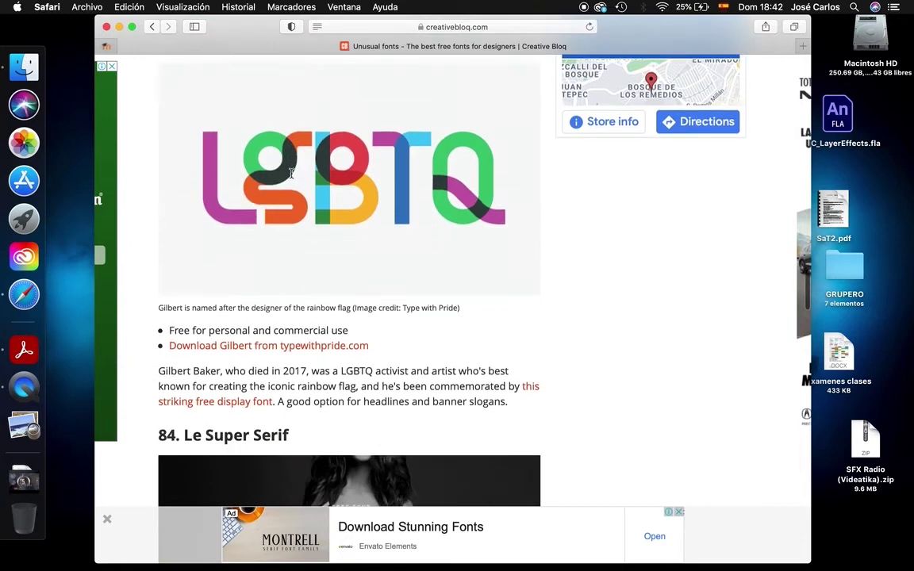
{"action": "scroll", "coordinate": [291, 174], "scroll_direction": "down", "scroll_amount": 3}
{"action": "scroll", "coordinate": [291, 174], "scroll_direction": "down", "scroll_amount": 1}
{"action": "scroll", "coordinate": [291, 174], "scroll_direction": "down", "scroll_amount": 1}
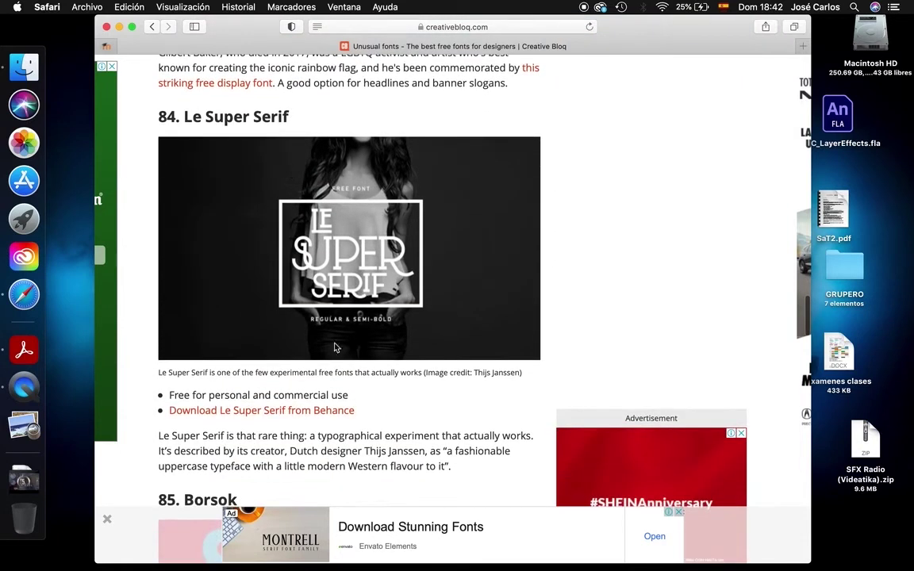
Download Le Super Serif from Behance and preview 15804.jpg in the camera vector folder.
{"action": "left_click", "coordinate": [277, 412]}
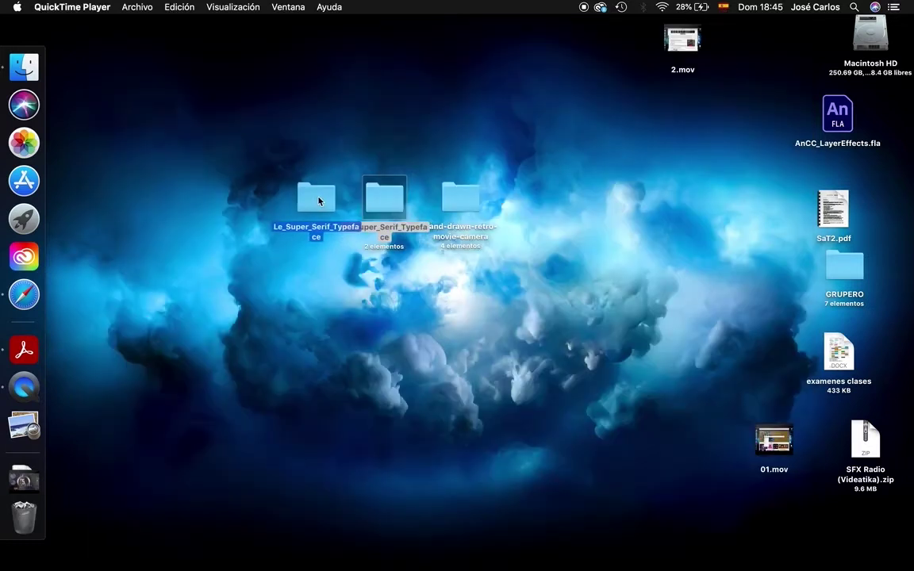
{"action": "left_click_drag", "start_coordinate": [470, 210], "coordinate": [431, 210]}
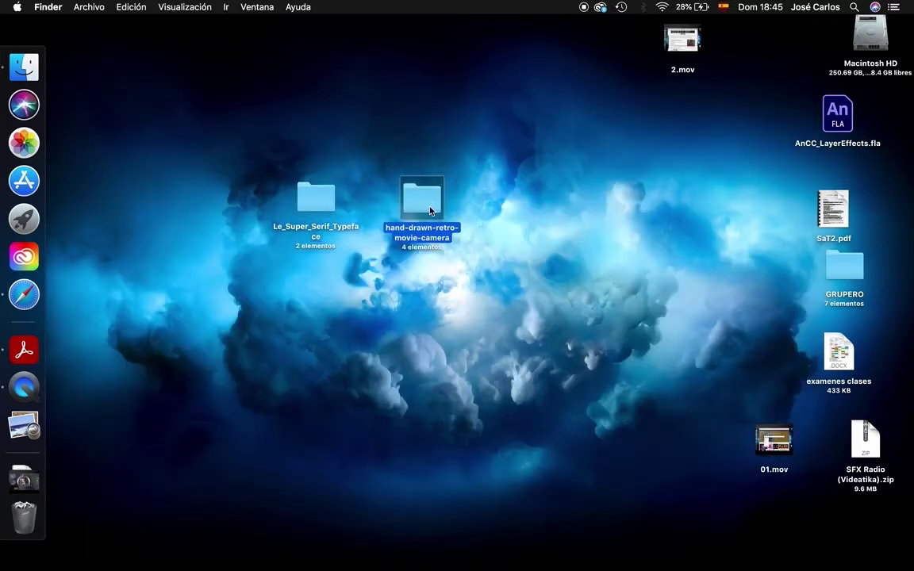
{"action": "double_click", "coordinate": [431, 210]}
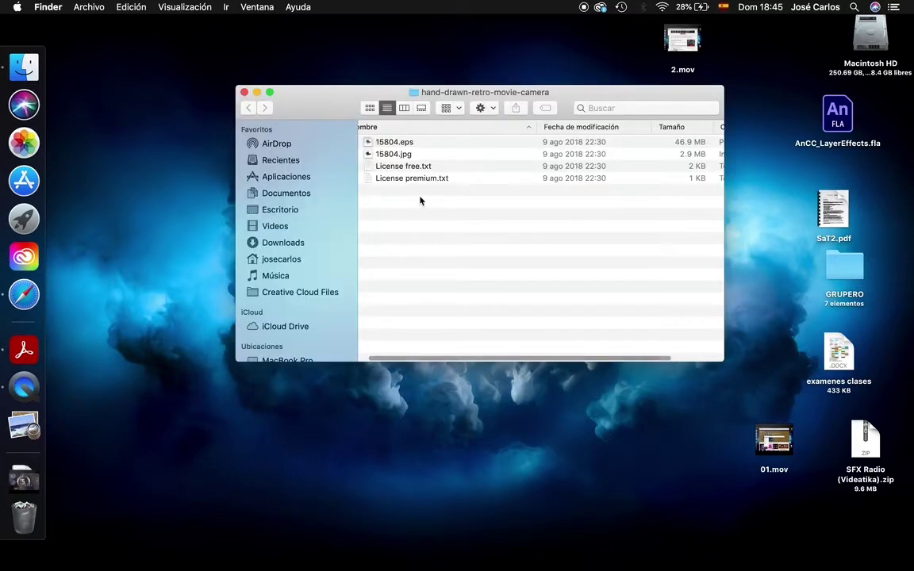
{"action": "double_click", "coordinate": [399, 156]}
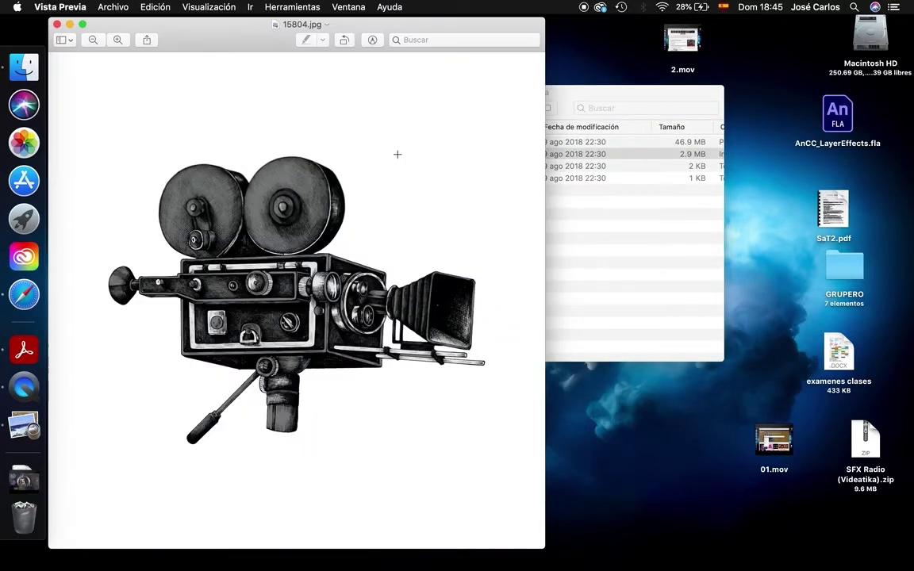
{"action": "left_click", "coordinate": [56, 25]}
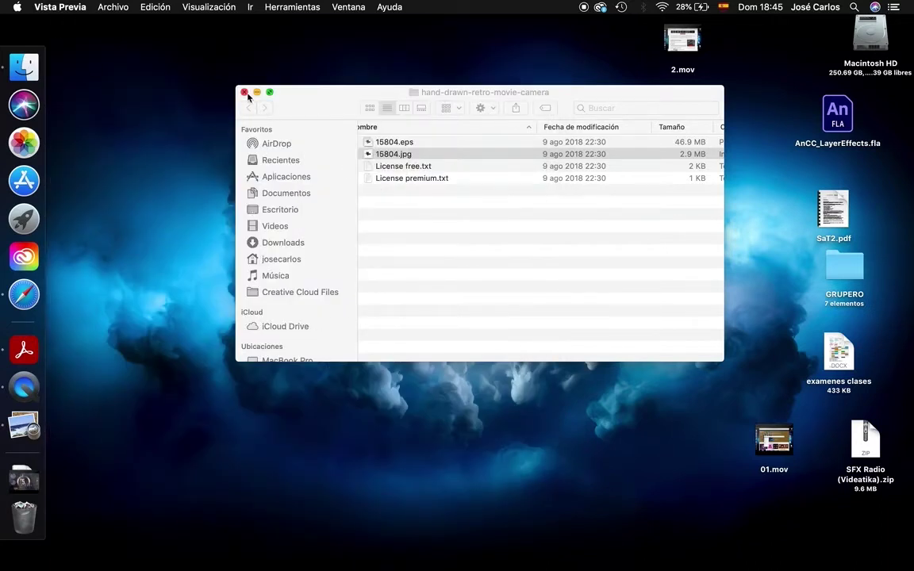
{"action": "left_click", "coordinate": [244, 92]}
Open the Le_Super_Serif_Typeface folder and preview the Regular .ttf font.
{"action": "left_click", "coordinate": [321, 208]}
{"action": "double_click", "coordinate": [322, 208]}
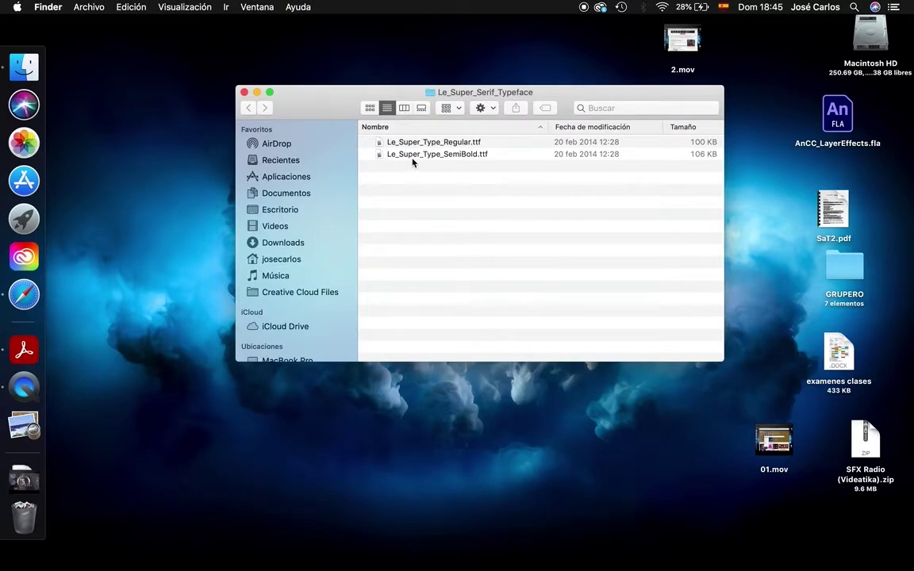
{"action": "double_click", "coordinate": [411, 143]}
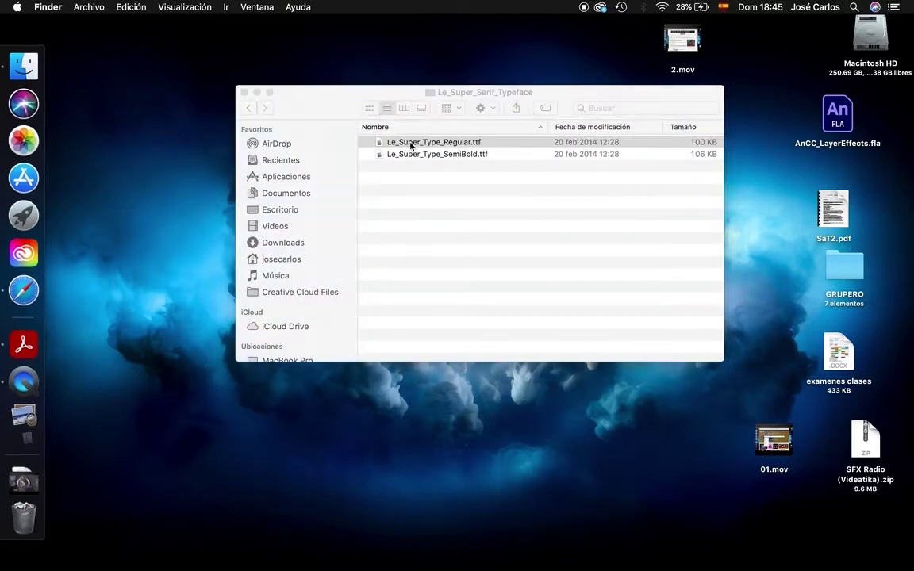
Install Le Super Serif Regular, close Font Book and Finder, and show Launchpad's Otras folder.
{"action": "left_click", "coordinate": [253, 343]}
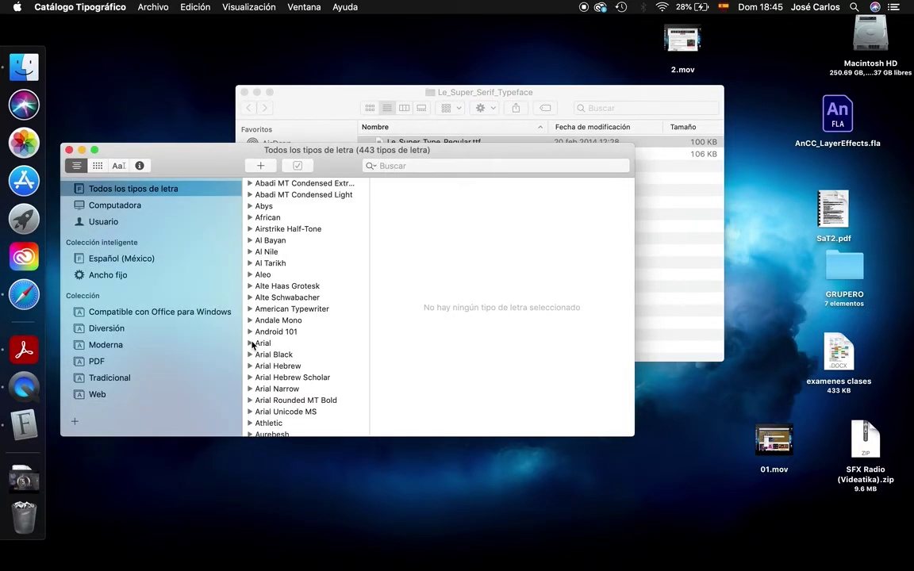
{"action": "left_click", "coordinate": [69, 150]}
{"action": "left_click", "coordinate": [34, 205]}
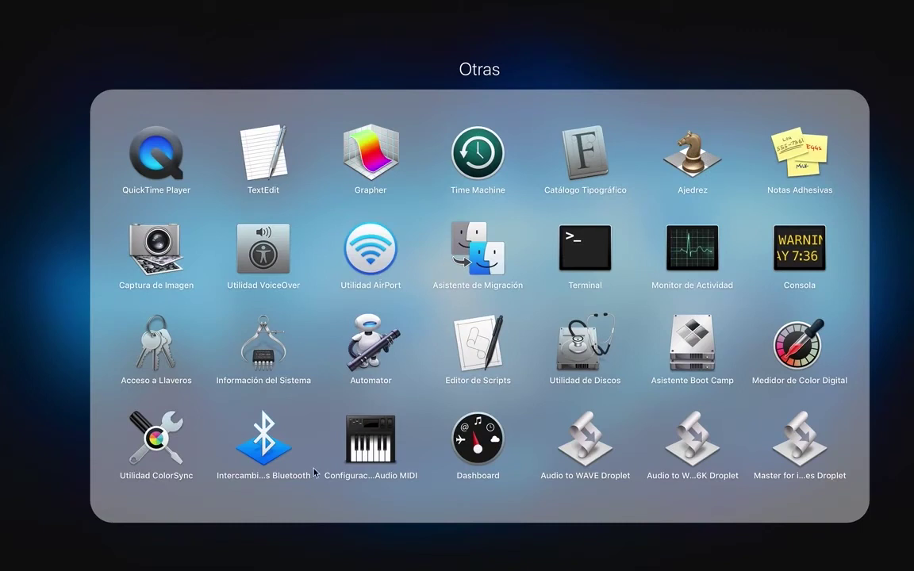
Close the Otras folder, move to Launchpad page 2, and launch Adobe Photoshop 2021.
{"action": "left_click", "coordinate": [411, 556]}
{"action": "scroll", "coordinate": [426, 483], "scroll_direction": "right", "scroll_amount": 5}
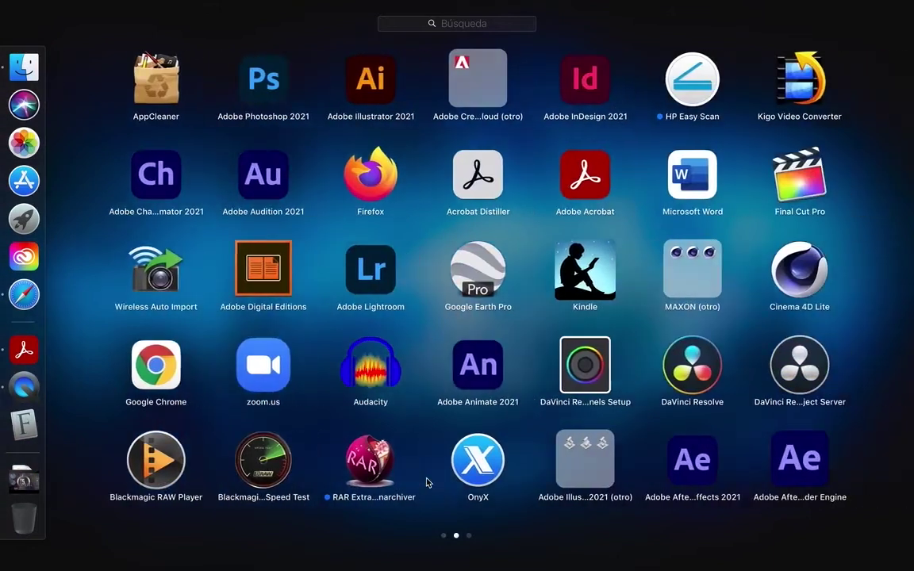
{"action": "left_click", "coordinate": [259, 82]}
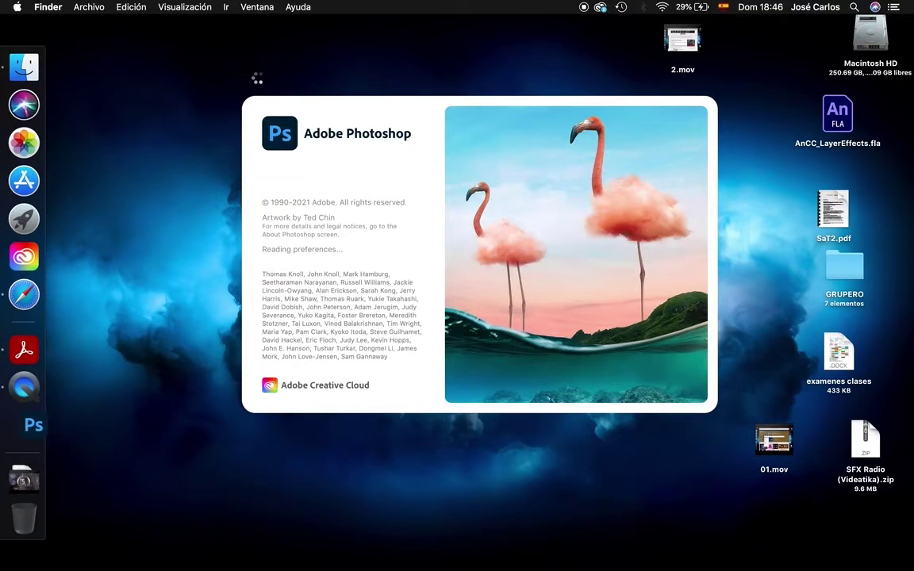
Create a new document from the HDTV 1080p preset: 1920×1080 px, 72 ppi, white background.
{"action": "key", "text": "super+n"}
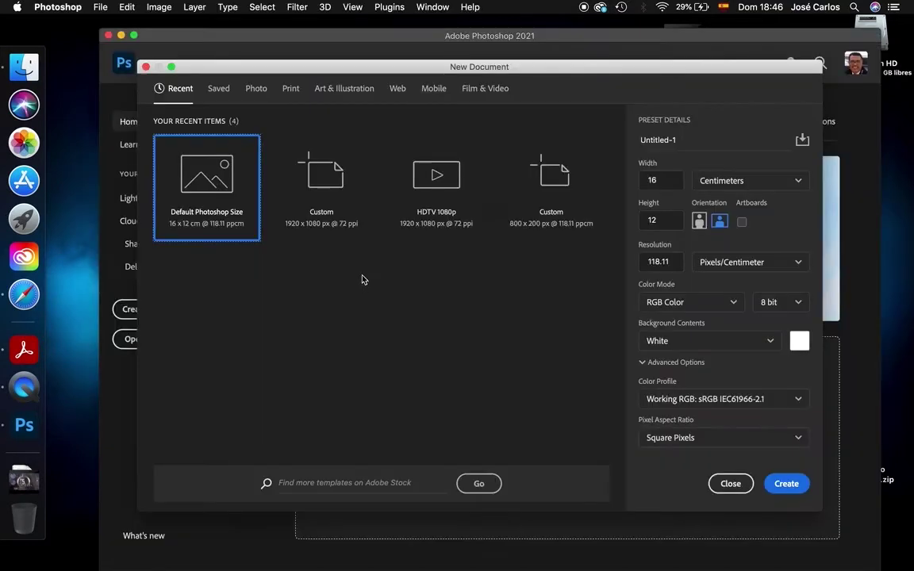
{"action": "left_click", "coordinate": [426, 192]}
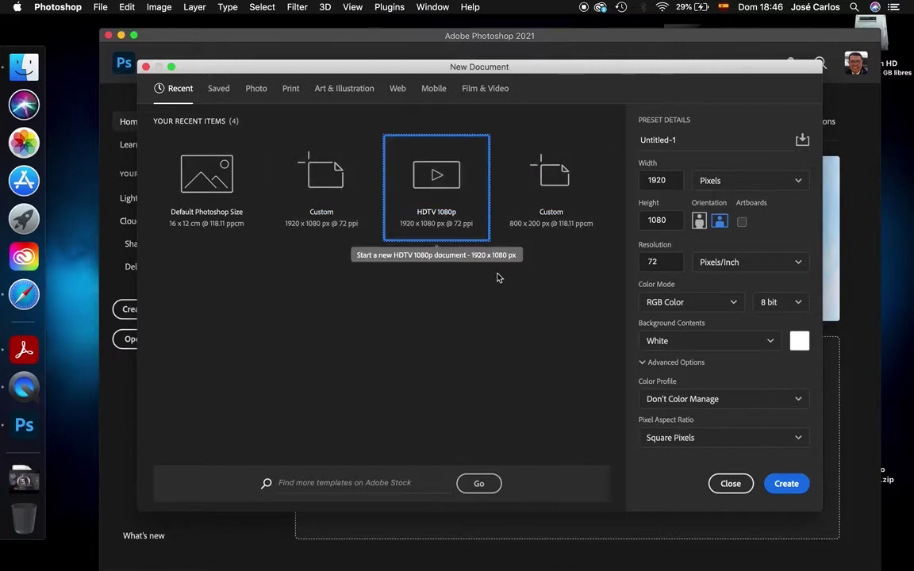
{"action": "left_click", "coordinate": [791, 484]}
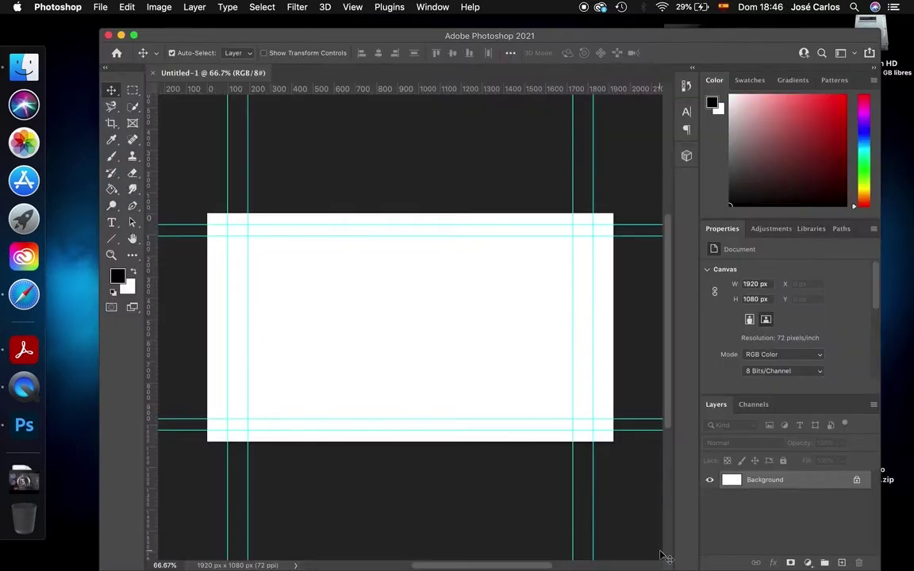
Open 15804.eps from hand-drawn-retro-movie-camera, rasterizing it at 4675×4675 px, 300 ppi.
{"action": "key", "text": "super+o"}
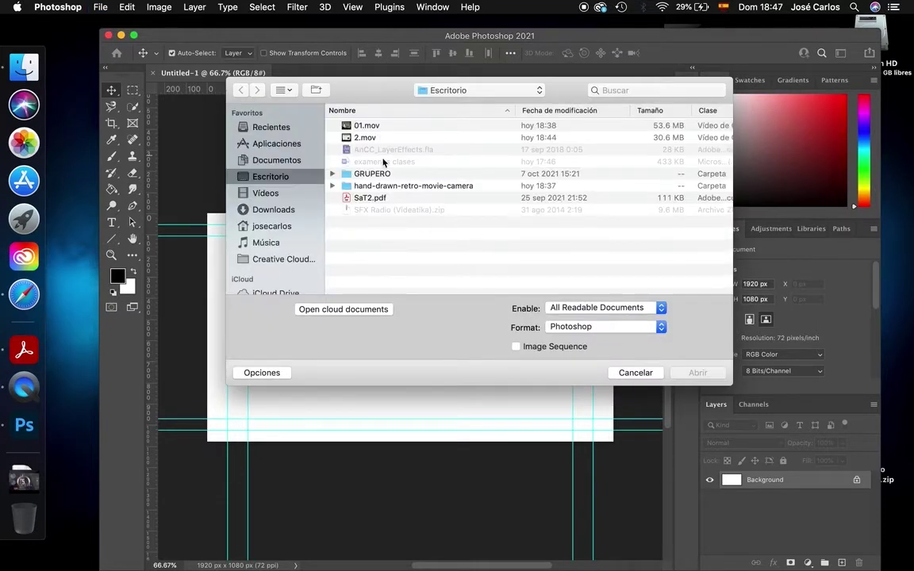
{"action": "left_click", "coordinate": [379, 187]}
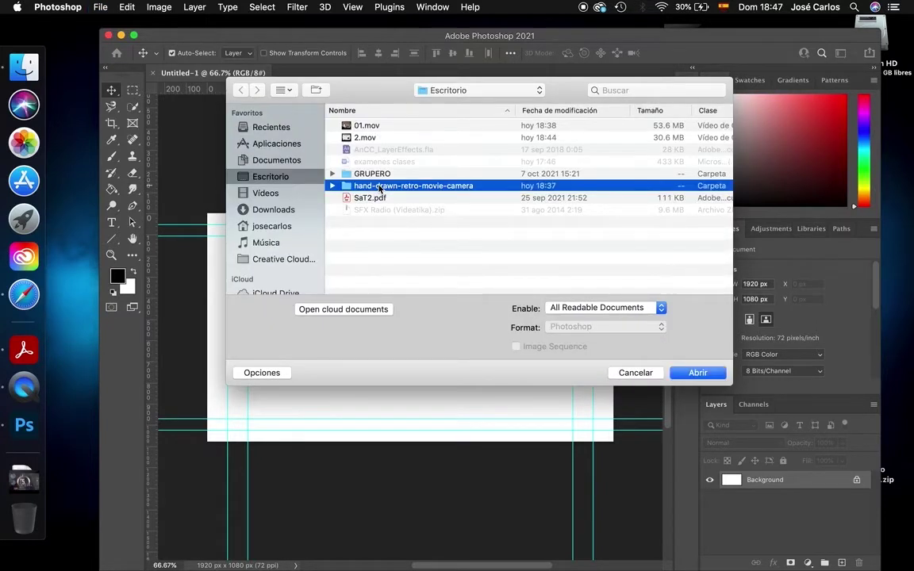
{"action": "double_click", "coordinate": [379, 188]}
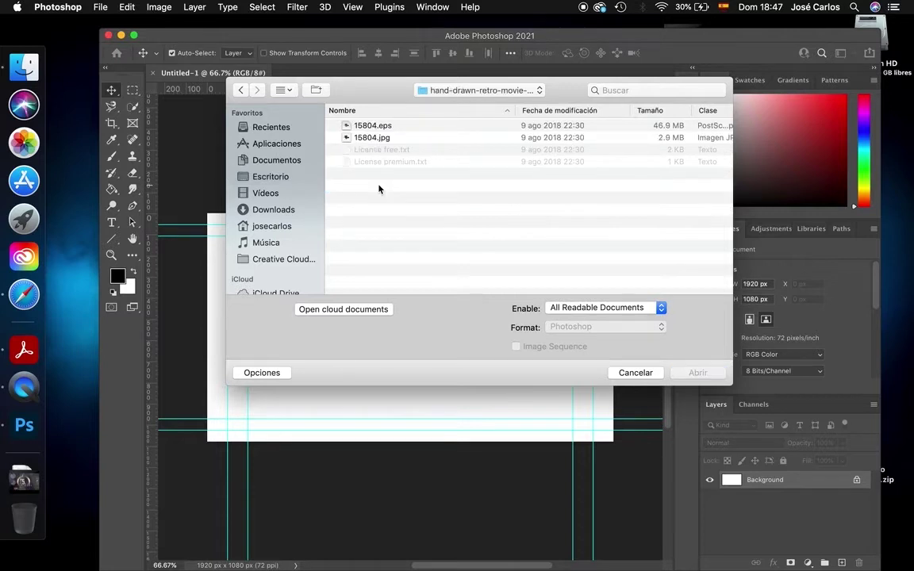
{"action": "left_click", "coordinate": [370, 127]}
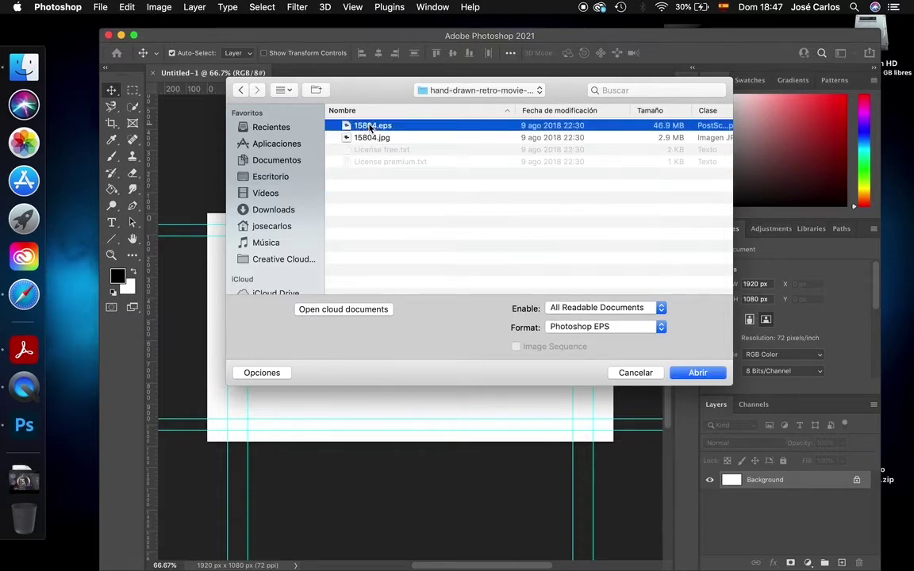
{"action": "left_click", "coordinate": [670, 370]}
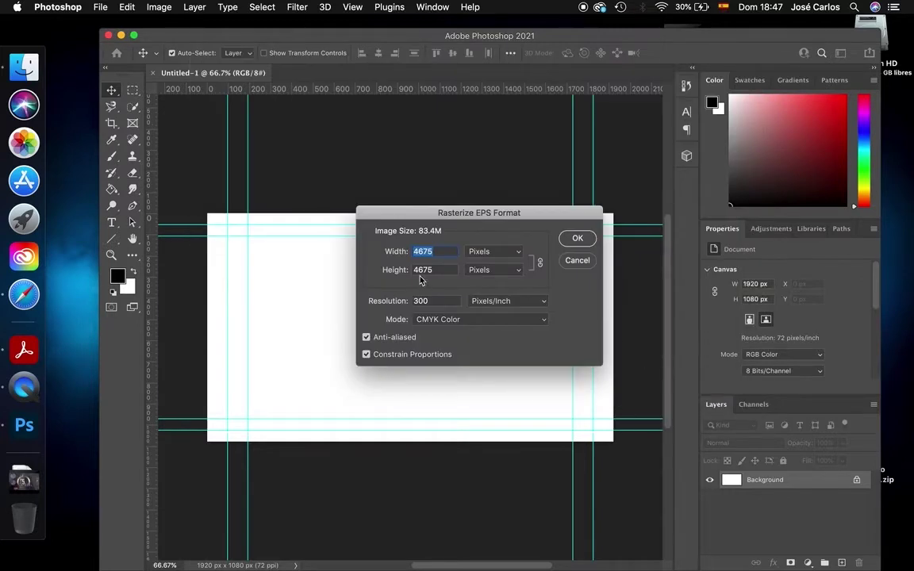
{"action": "left_click", "coordinate": [577, 240]}
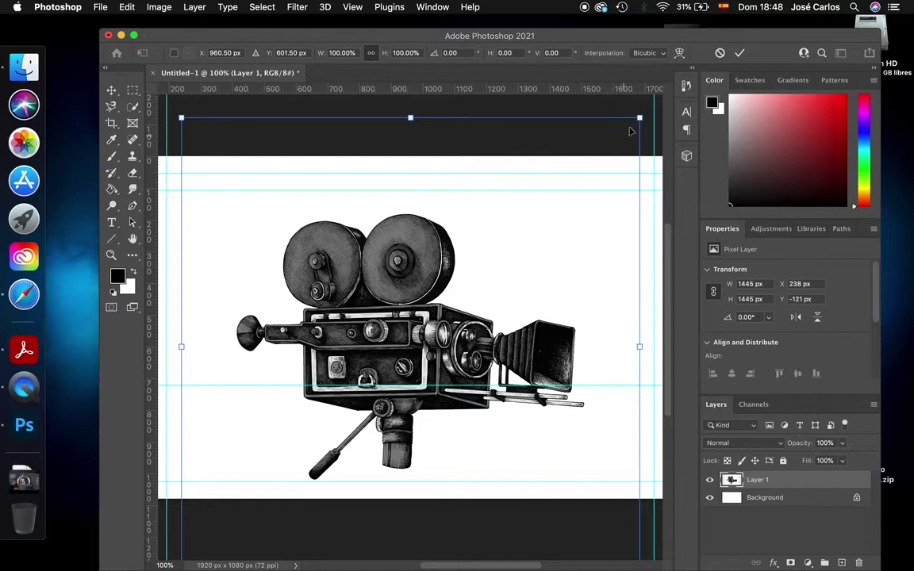
Scale the camera illustration to about 71% and centre it on the canvas.
{"action": "left_click_drag", "start_coordinate": [640, 119], "coordinate": [529, 274]}
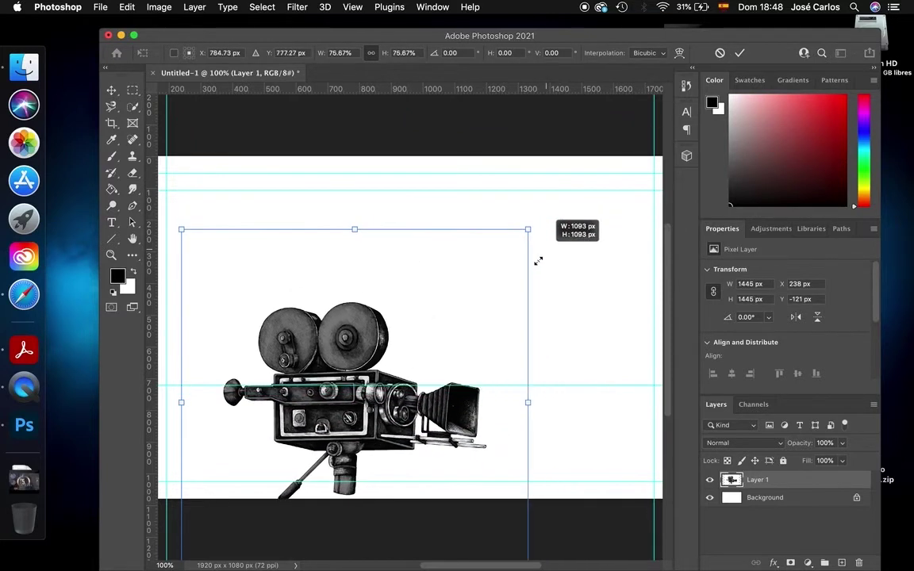
{"action": "left_click_drag", "start_coordinate": [357, 359], "coordinate": [423, 281]}
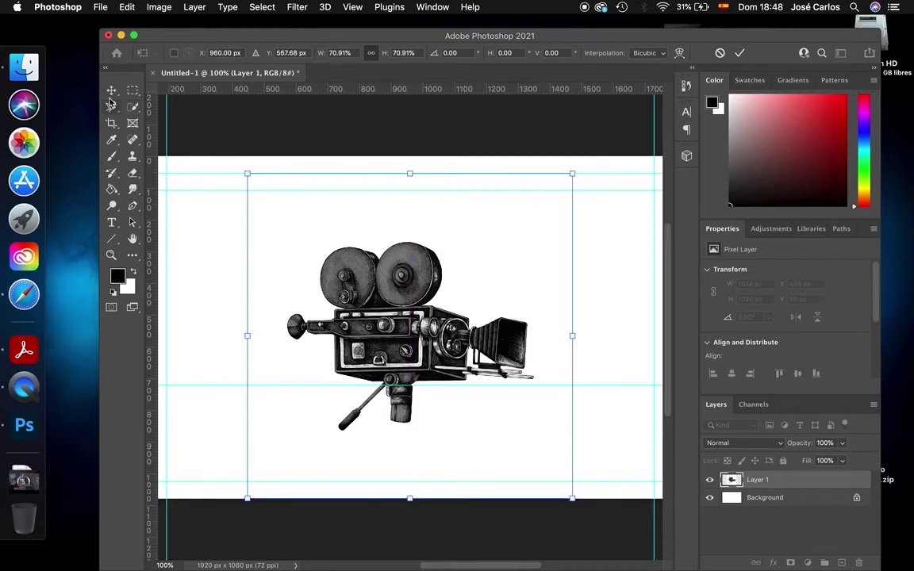
{"action": "key", "text": "Return"}
Delete the Background layer and add an empty Layer 2 above the camera.
{"action": "left_click", "coordinate": [786, 497]}
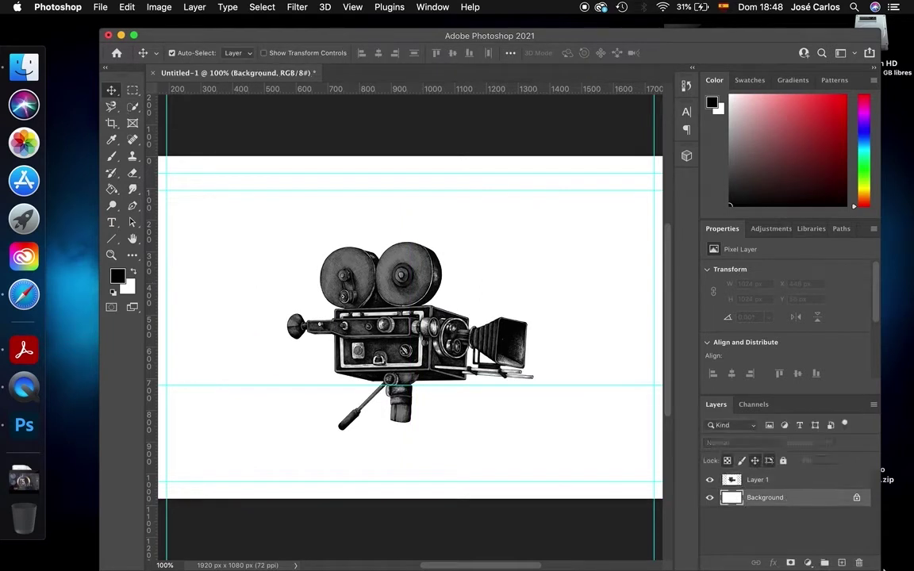
{"action": "key", "text": "BackSpace"}
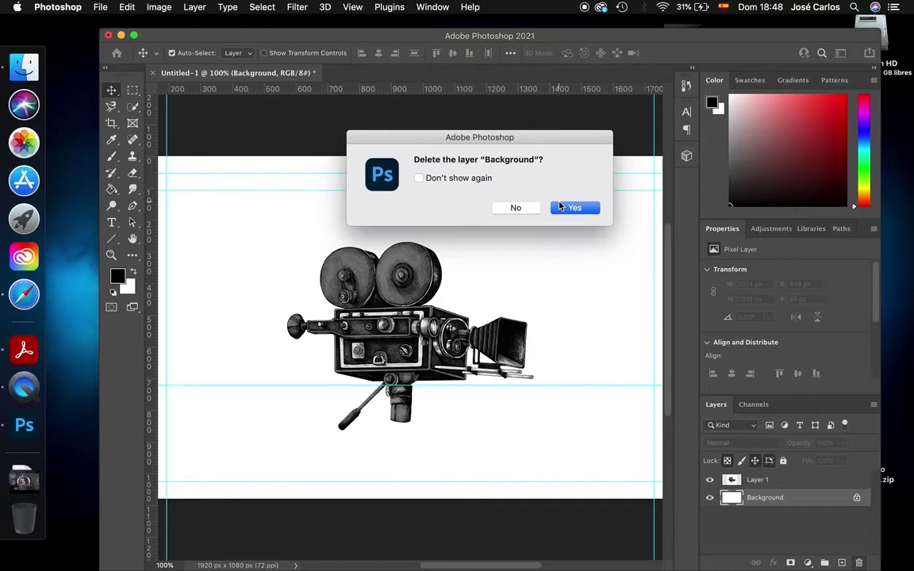
{"action": "left_click", "coordinate": [560, 207]}
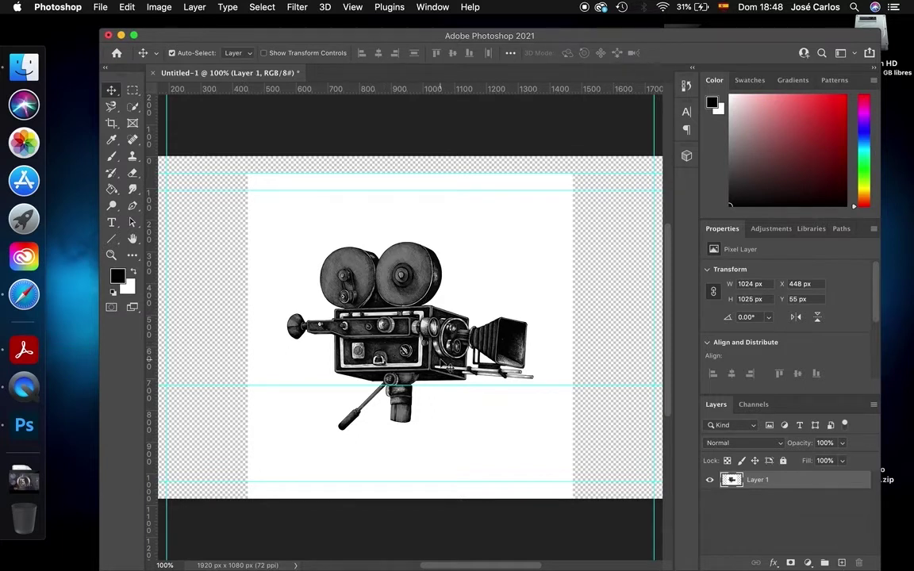
{"action": "left_click", "coordinate": [842, 563]}
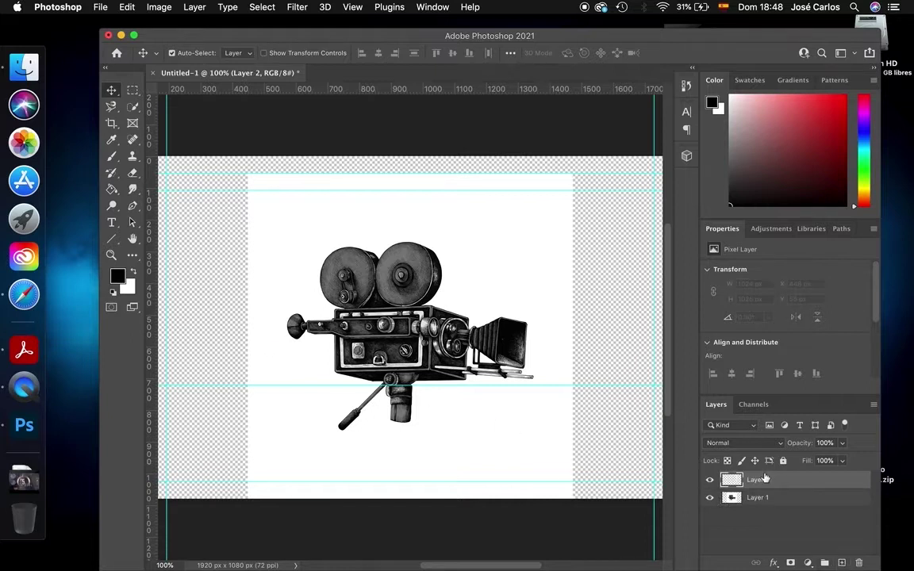
Fill Layer 2 with a bright yellow foreground colour using the Paint Bucket.
{"action": "left_click", "coordinate": [117, 275]}
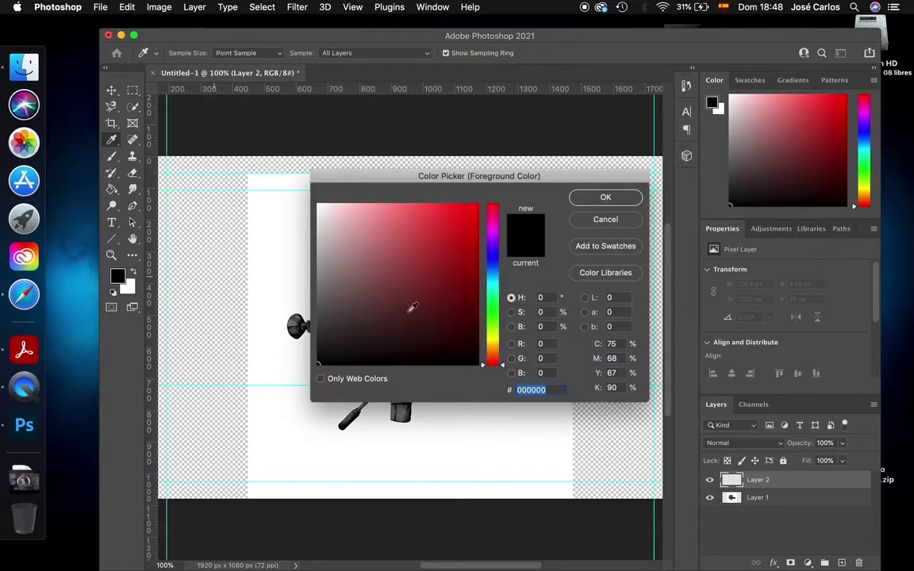
{"action": "left_click", "coordinate": [492, 346]}
{"action": "left_click", "coordinate": [454, 216]}
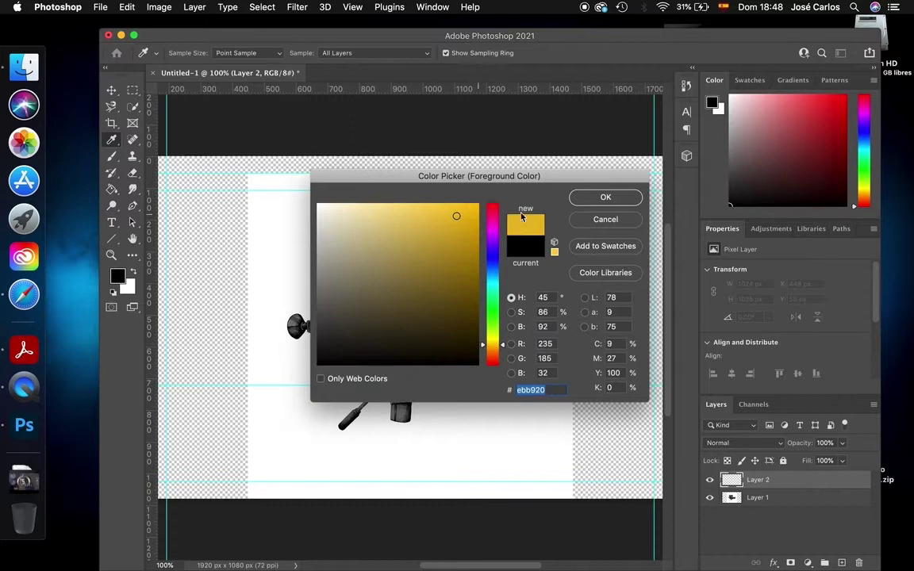
{"action": "left_click", "coordinate": [606, 197]}
{"action": "left_click", "coordinate": [111, 188]}
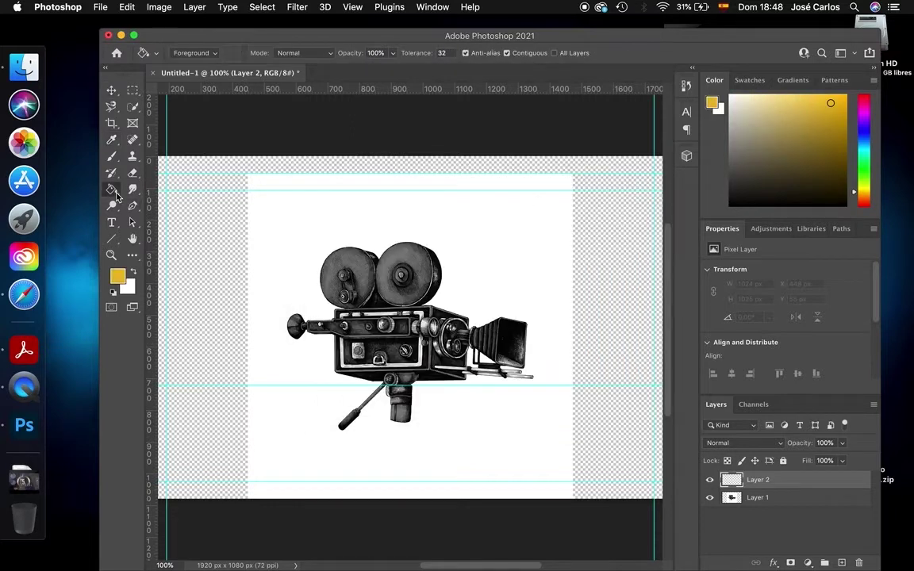
{"action": "left_click", "coordinate": [376, 337]}
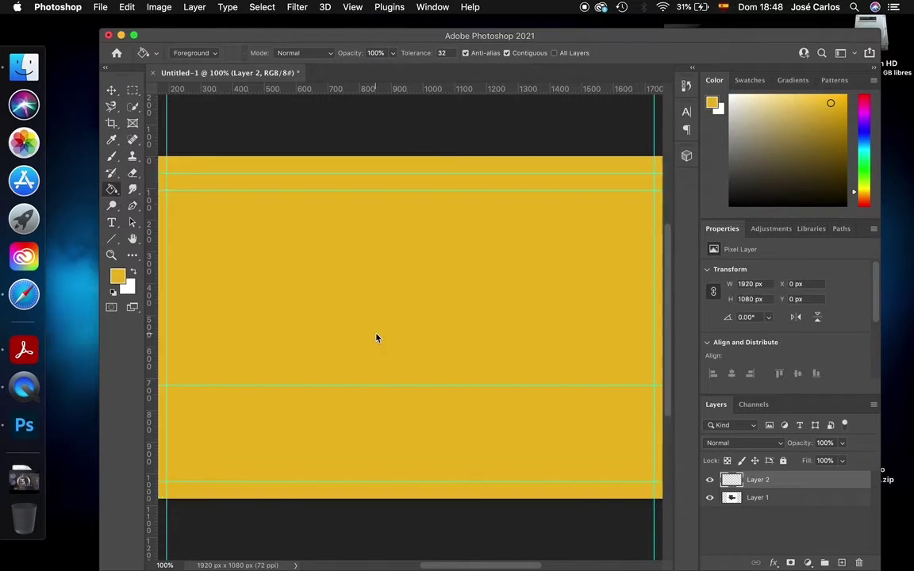
Set the yellow layer to Lighten blending at 66% fill and merge it into the camera layer.
{"action": "left_click", "coordinate": [112, 90]}
{"action": "left_click", "coordinate": [744, 444]}
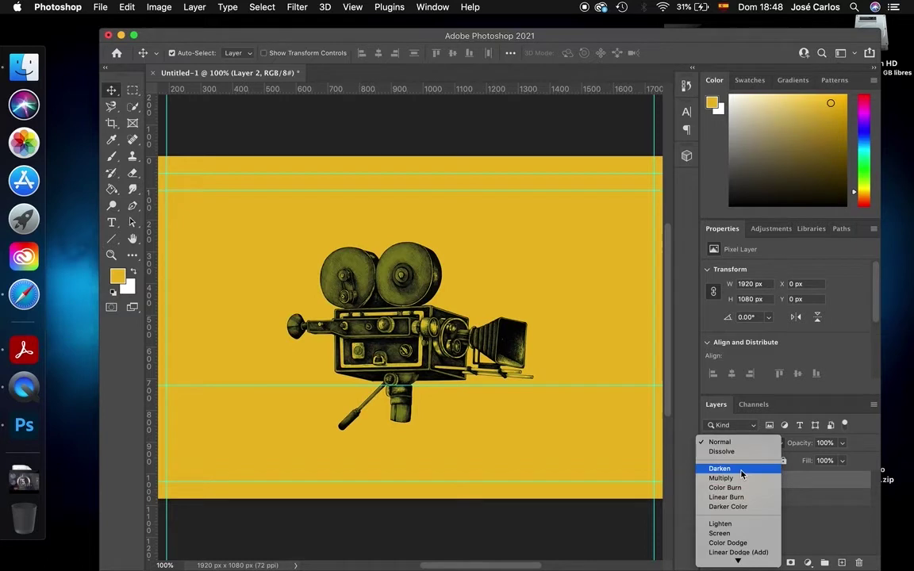
{"action": "left_click", "coordinate": [742, 470]}
{"action": "left_click", "coordinate": [739, 444]}
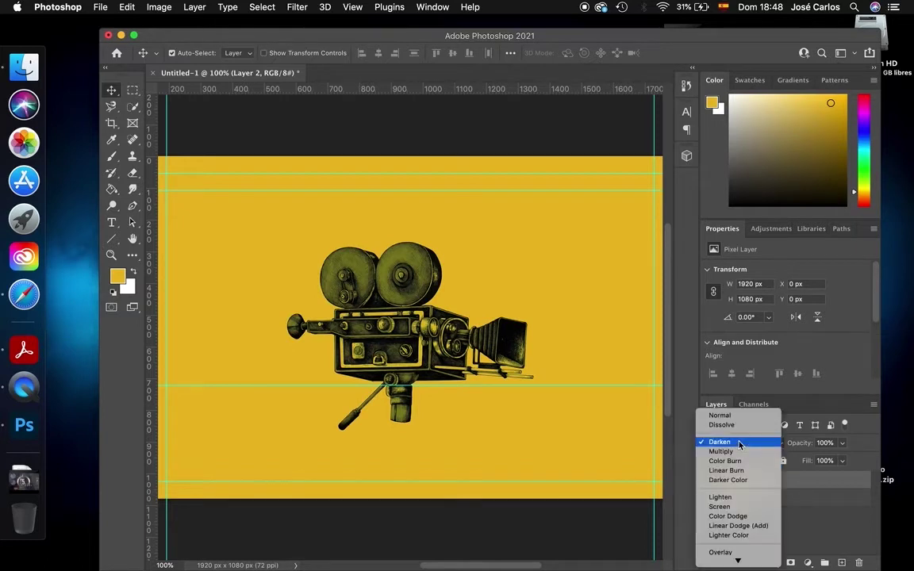
{"action": "left_click", "coordinate": [724, 497]}
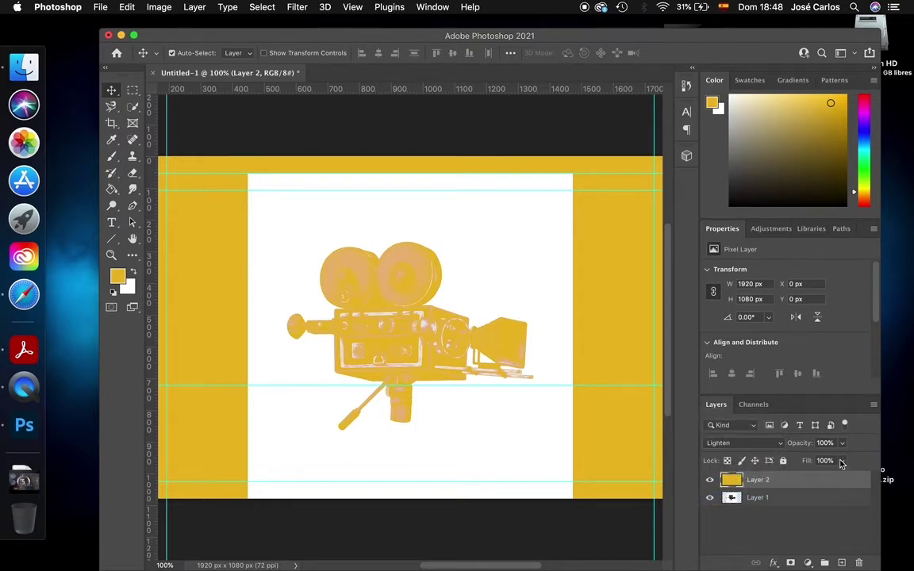
{"action": "left_click", "coordinate": [842, 462]}
{"action": "left_click", "coordinate": [824, 480]}
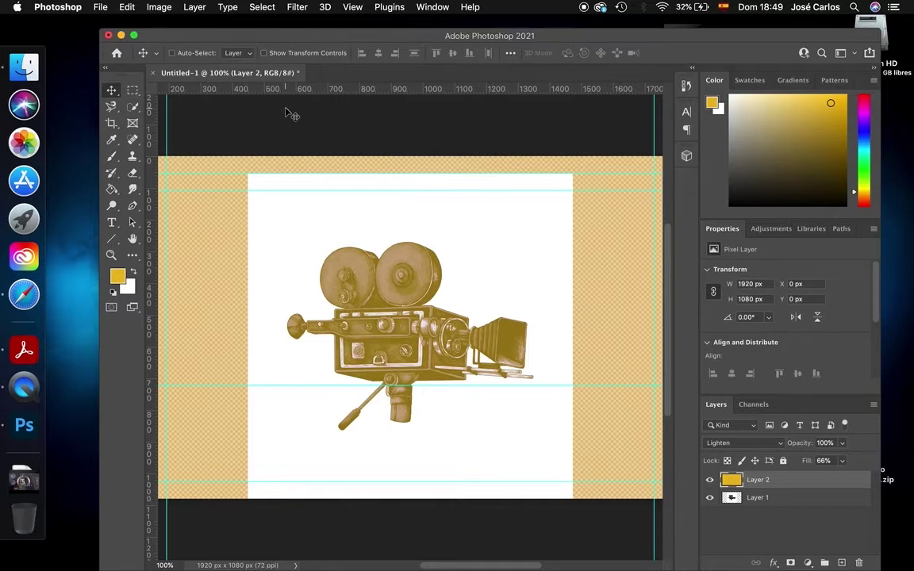
{"action": "key", "text": "super+e"}
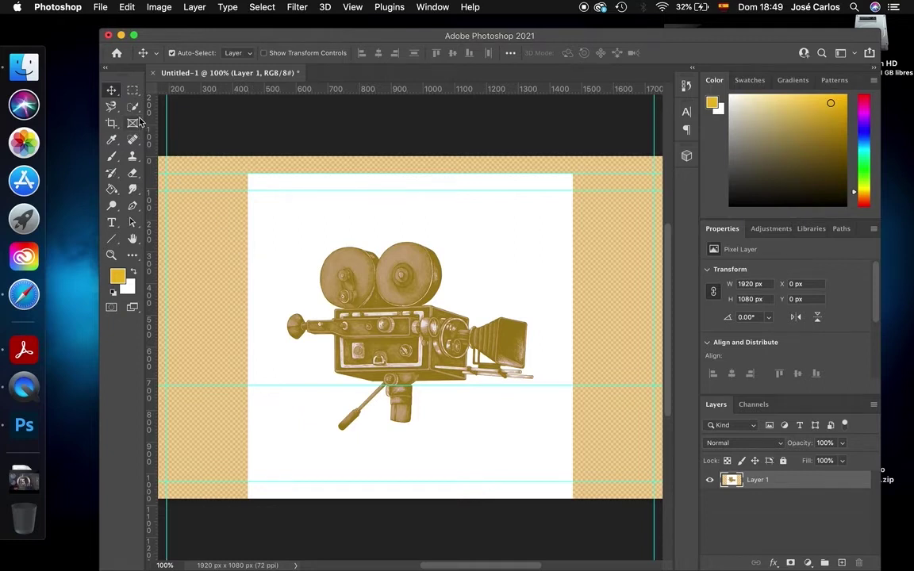
Quick-select the area enclosing the camera illustration.
{"action": "left_click", "coordinate": [133, 108]}
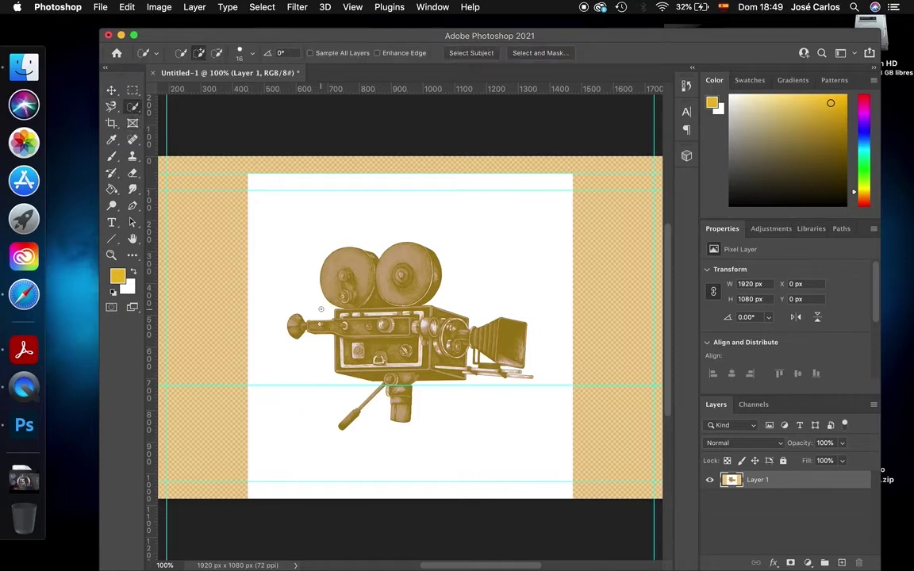
{"action": "left_click_drag", "start_coordinate": [320, 308], "coordinate": [295, 190]}
{"action": "left_click_drag", "start_coordinate": [508, 212], "coordinate": [530, 431]}
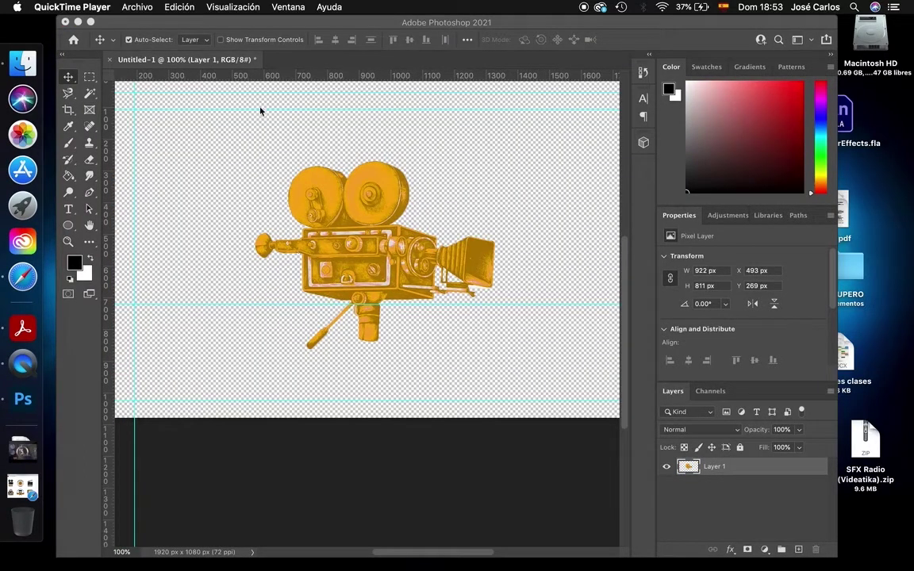
Set up the Ellipse tool with no fill and a black 8.19 px dashed outline.
{"action": "left_click", "coordinate": [69, 226]}
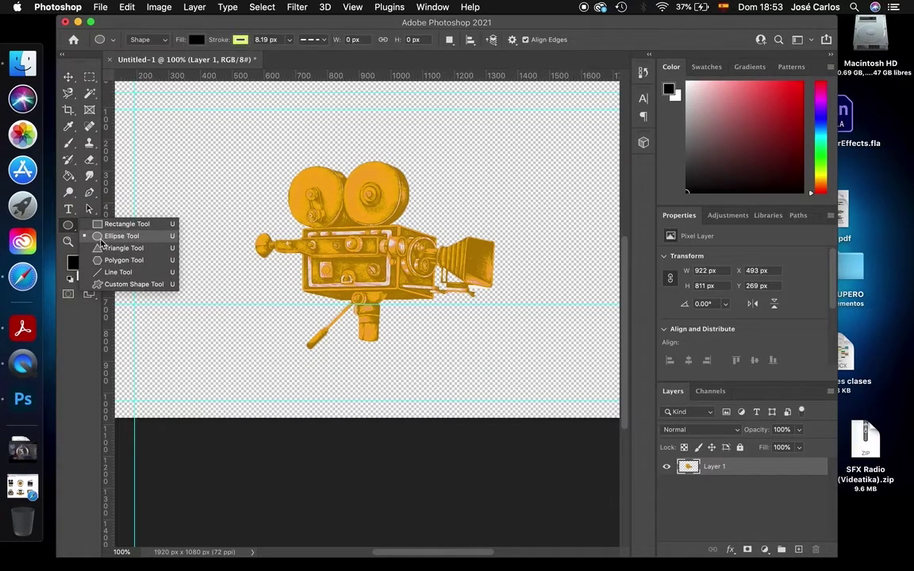
{"action": "left_click", "coordinate": [119, 236]}
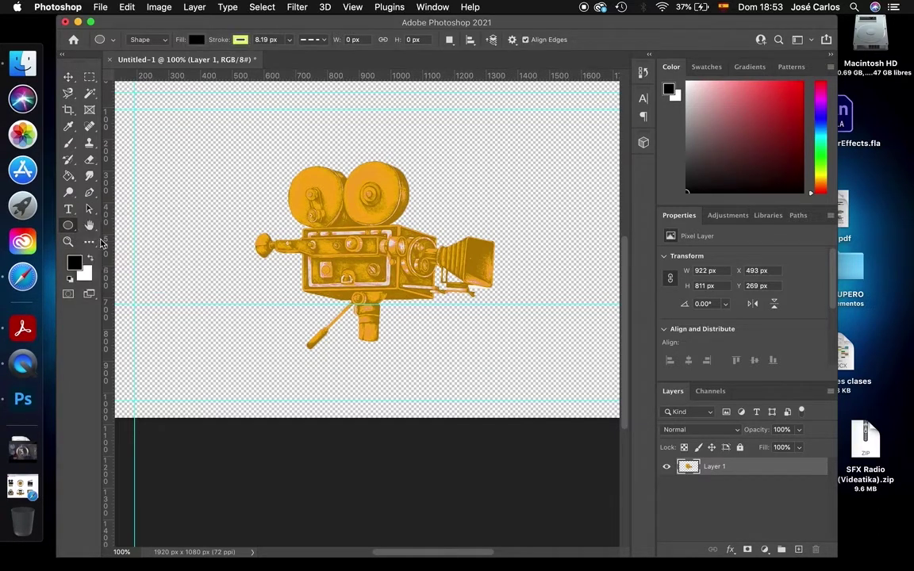
{"action": "left_click", "coordinate": [196, 43]}
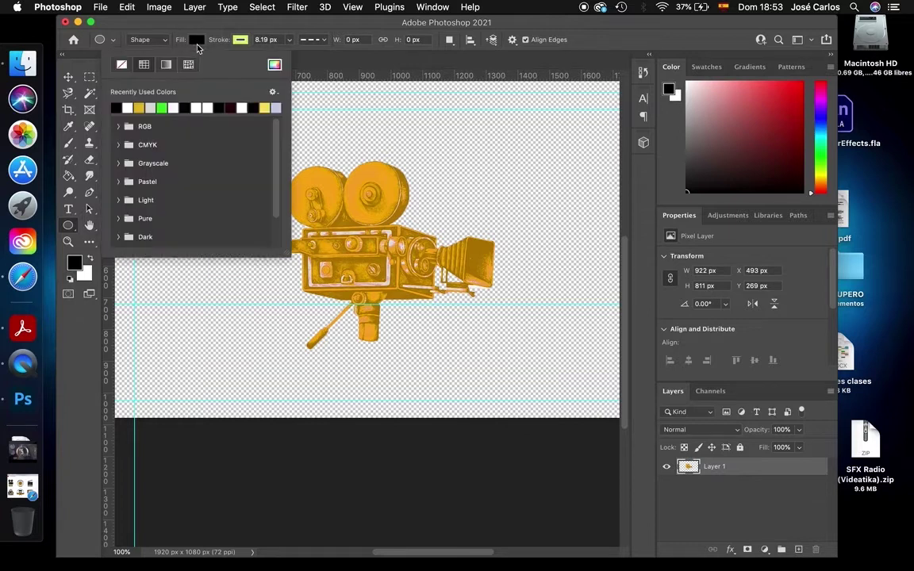
{"action": "left_click", "coordinate": [121, 64]}
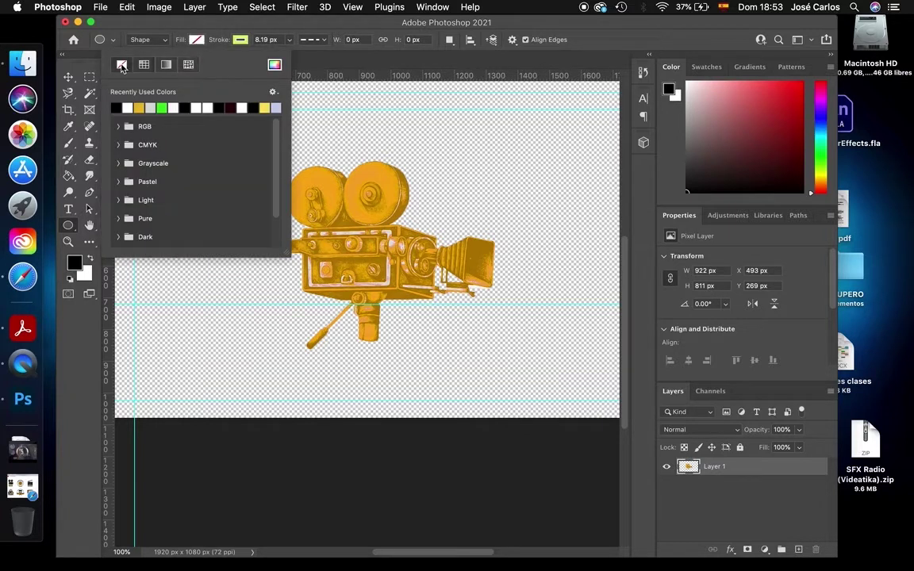
{"action": "left_click", "coordinate": [222, 40]}
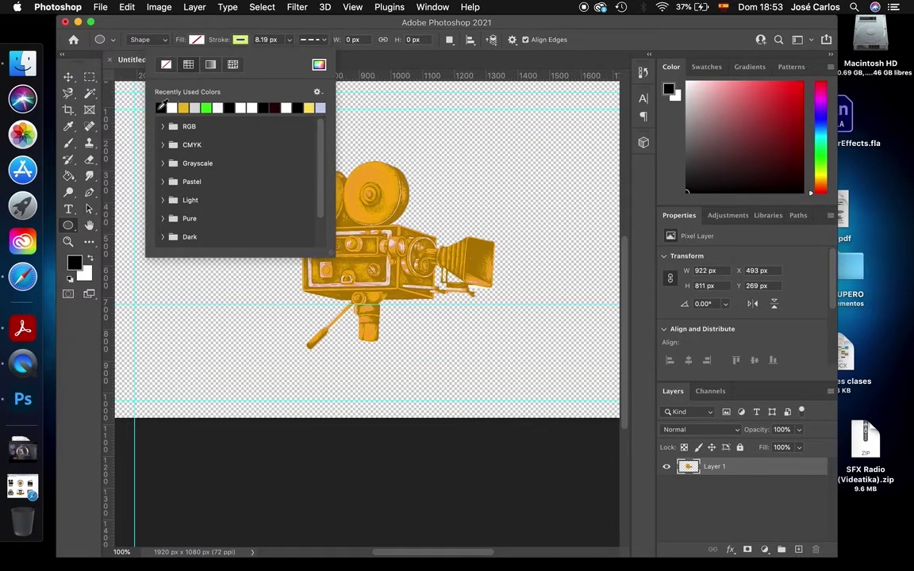
{"action": "left_click", "coordinate": [161, 106]}
{"action": "left_click", "coordinate": [374, 63]}
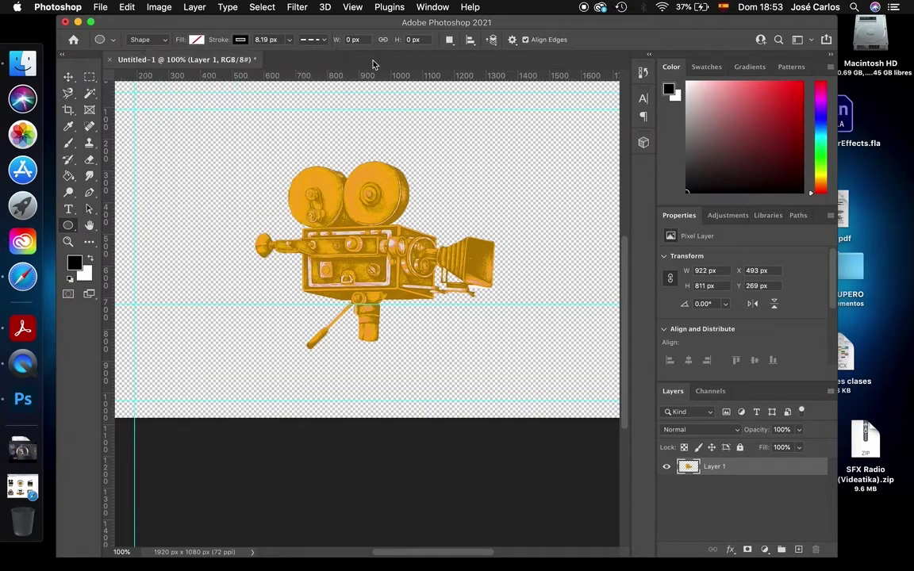
Draw a circle around the camera and give it a solid outline about 14 px thick.
{"action": "mouse_move", "coordinate": [216, 103]}
{"action": "left_mouse_down"}
{"action": "mouse_move", "coordinate": [314, 219]}
{"action": "mouse_move", "coordinate": [545, 408]}
{"action": "left_mouse_up"}
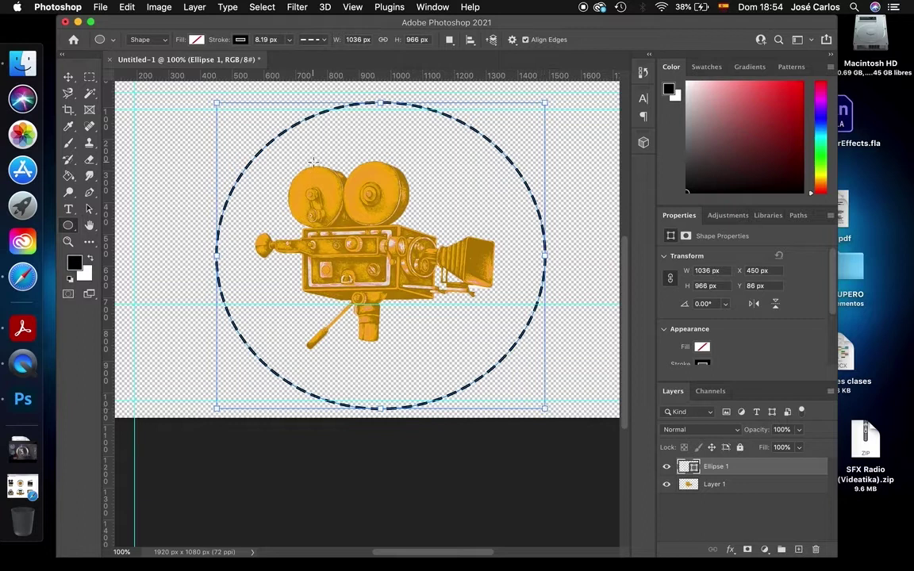
{"action": "left_click", "coordinate": [325, 41]}
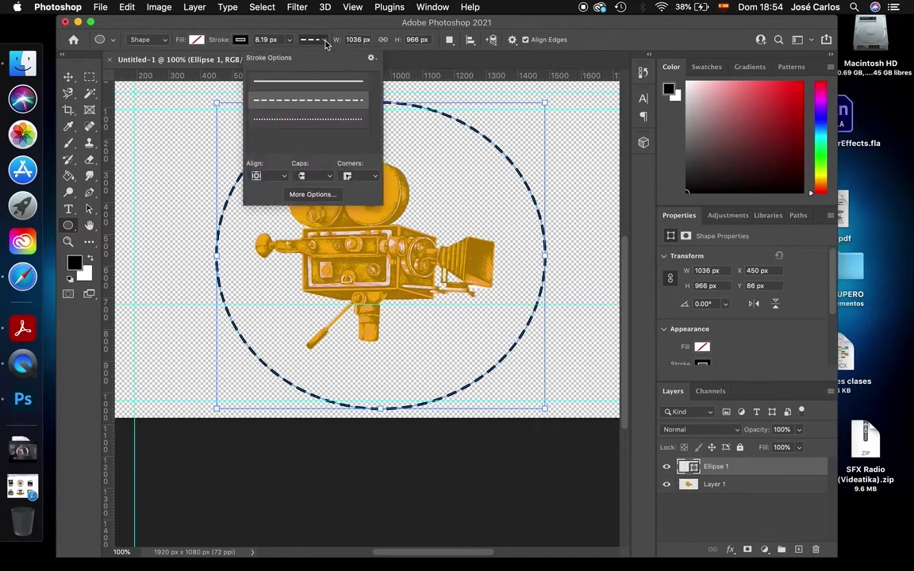
{"action": "left_click", "coordinate": [310, 83]}
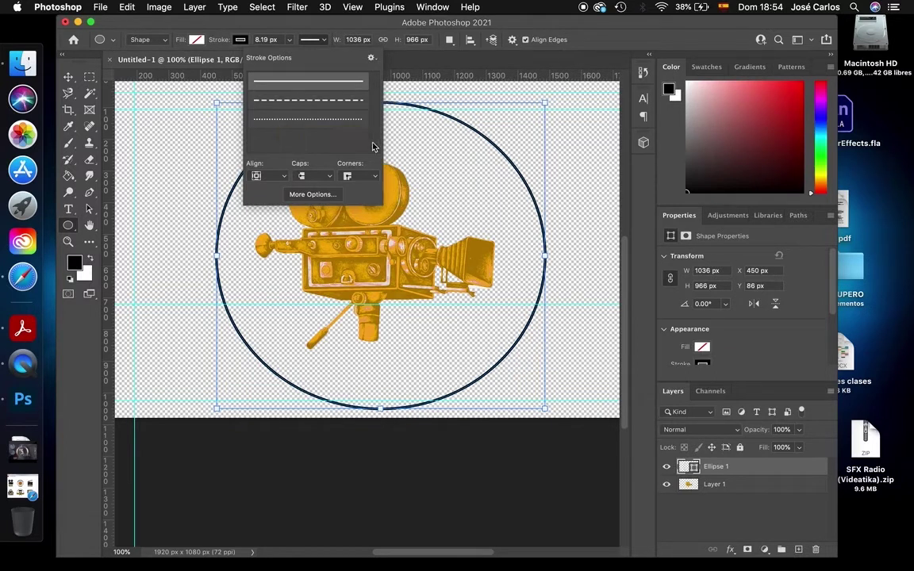
{"action": "left_click", "coordinate": [291, 44]}
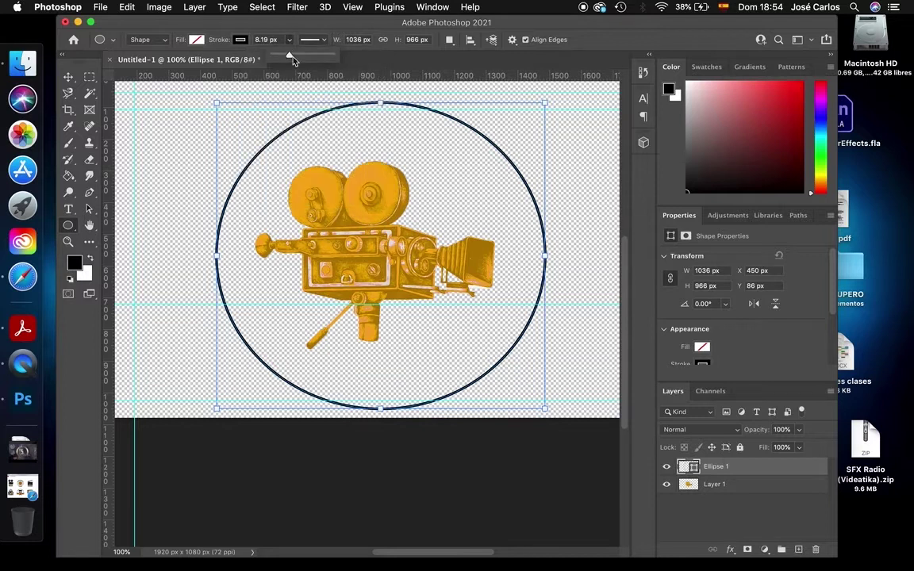
{"action": "left_click_drag", "start_coordinate": [291, 57], "coordinate": [296, 58]}
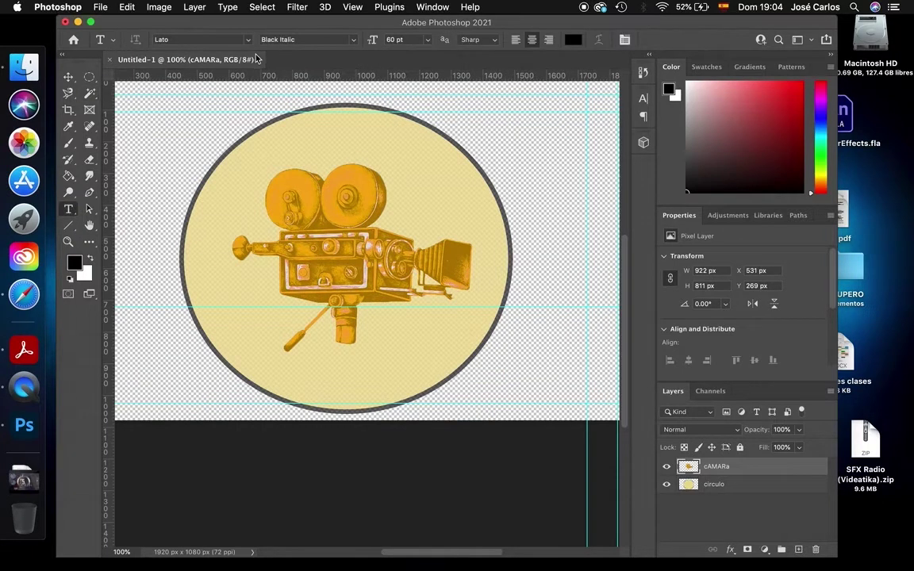
Type the ACADEMIA CINEMATOGRAFICA title in Le Super Serif on a new text layer.
{"action": "left_click", "coordinate": [248, 41]}
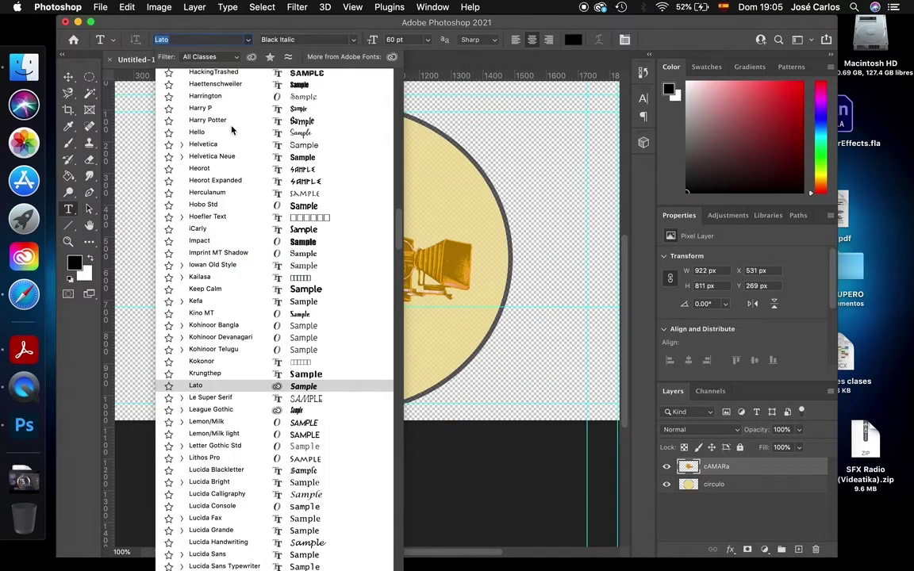
{"action": "left_click", "coordinate": [217, 400]}
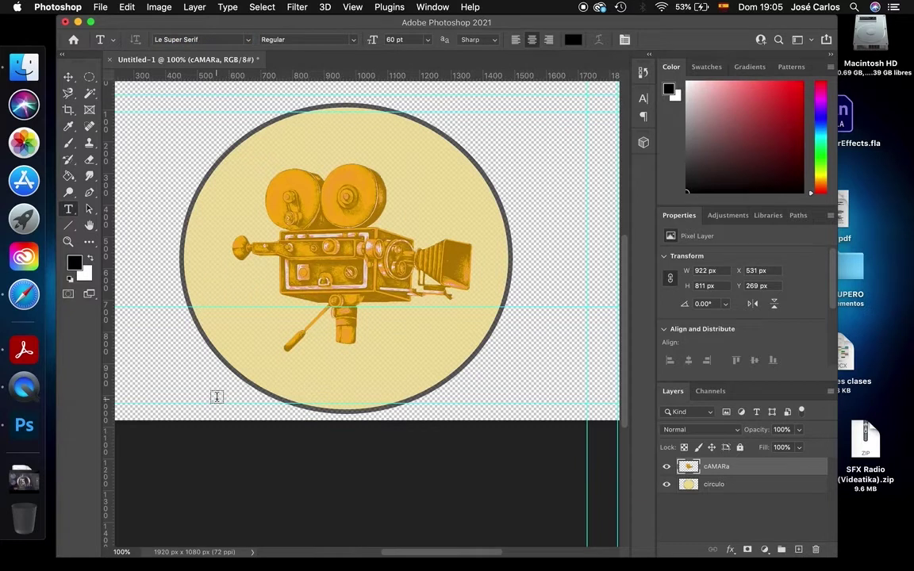
{"action": "left_click", "coordinate": [237, 258]}
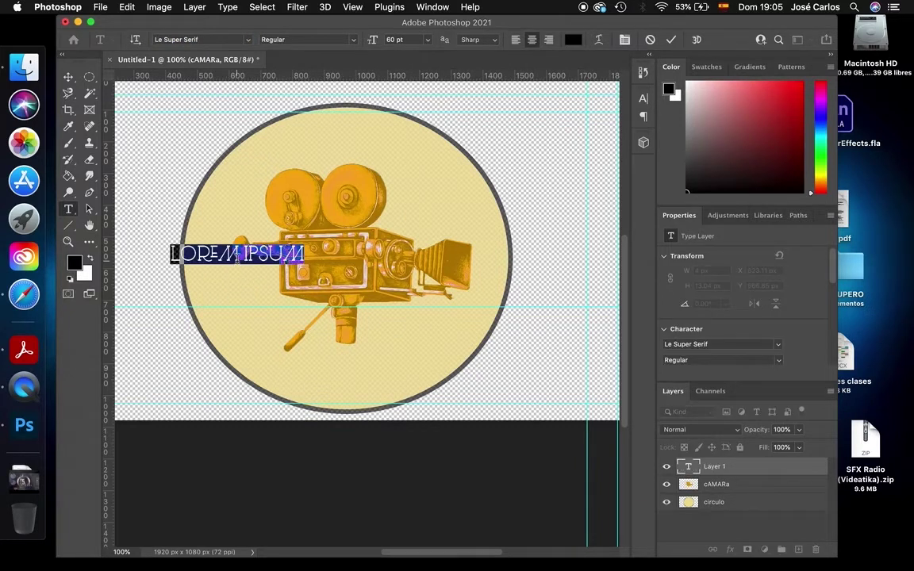
{"action": "type", "text": "Academia"}
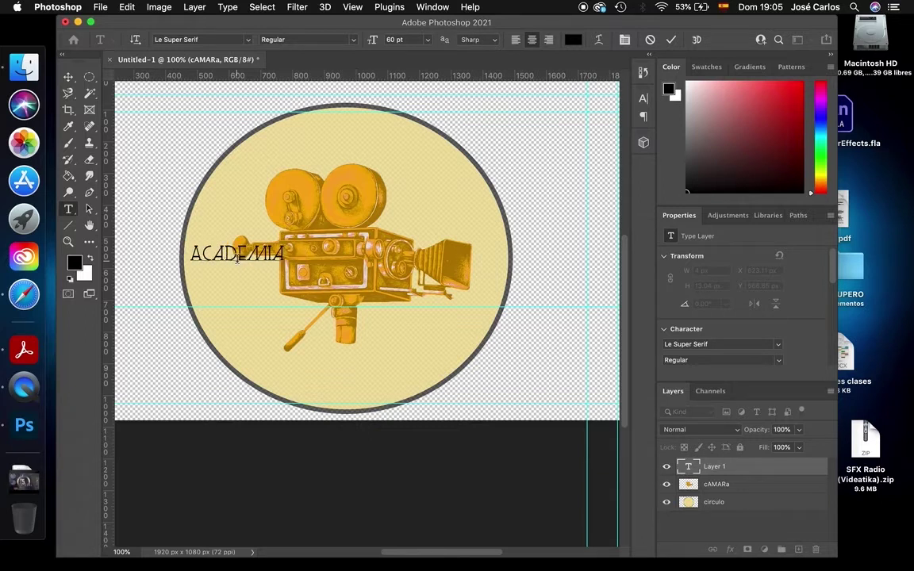
{"action": "type", "text": "cine"}
{"action": "type", "text": "matogr"}
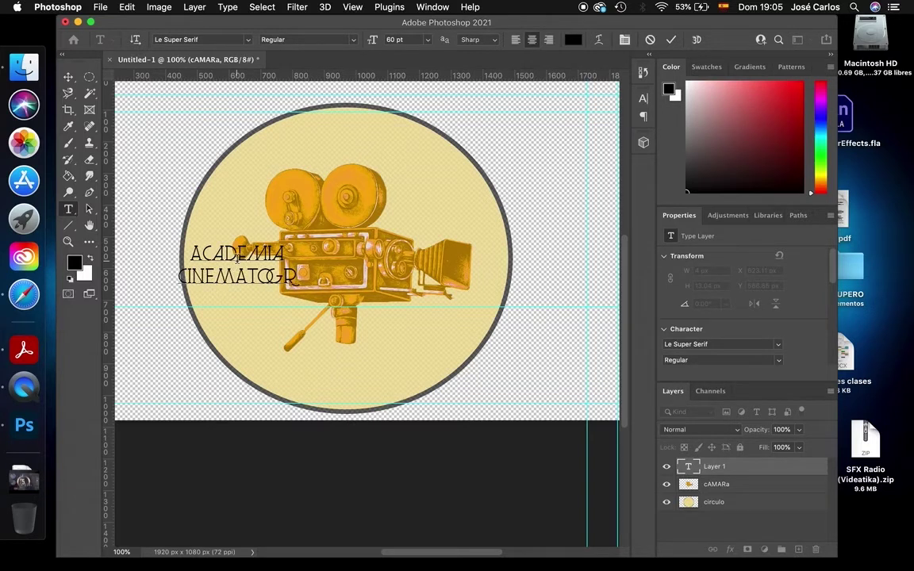
{"action": "type", "text": "aáfica"}
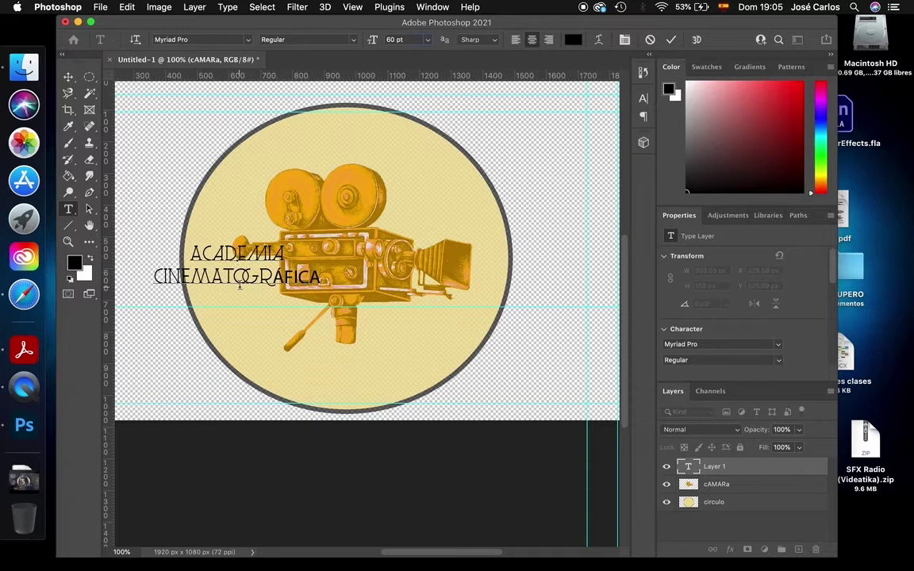
Resize the title to 150 pt and move it onto the circle.
{"action": "key", "text": "super+a"}
{"action": "key", "text": "Return"}
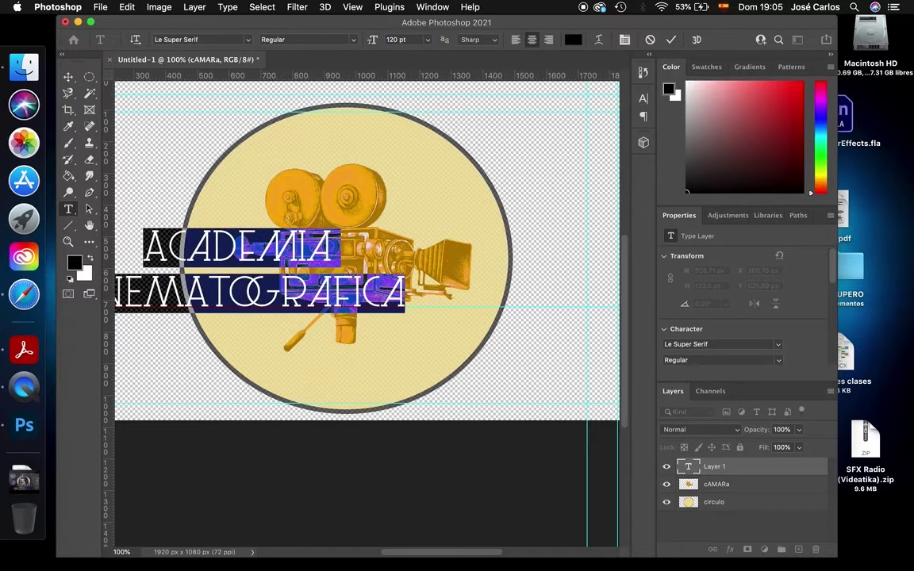
{"action": "left_click", "coordinate": [393, 41]}
{"action": "type", "text": "1"}
{"action": "key", "text": "Return"}
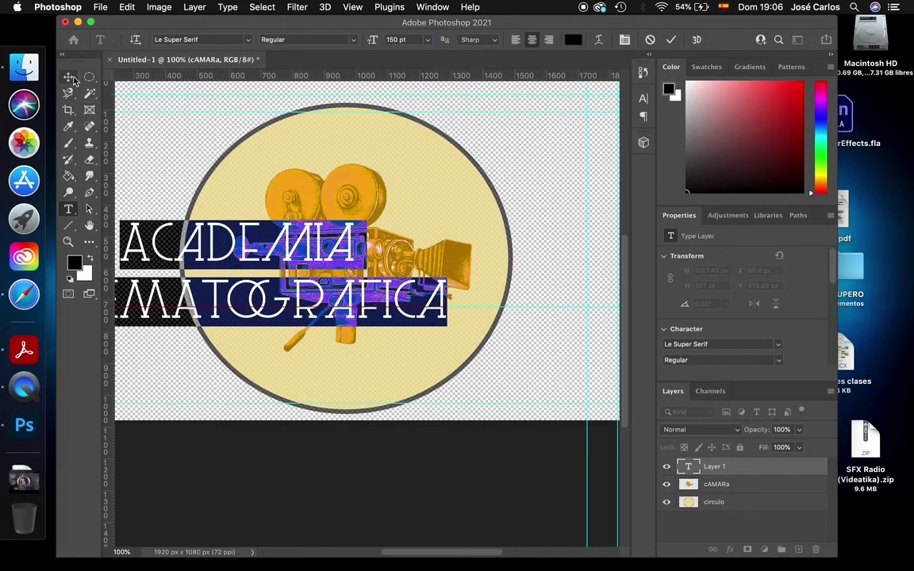
{"action": "left_click", "coordinate": [68, 77]}
{"action": "mouse_move", "coordinate": [198, 252]}
{"action": "left_mouse_down"}
{"action": "mouse_move", "coordinate": [340, 254]}
{"action": "mouse_move", "coordinate": [307, 254]}
{"action": "left_mouse_up"}
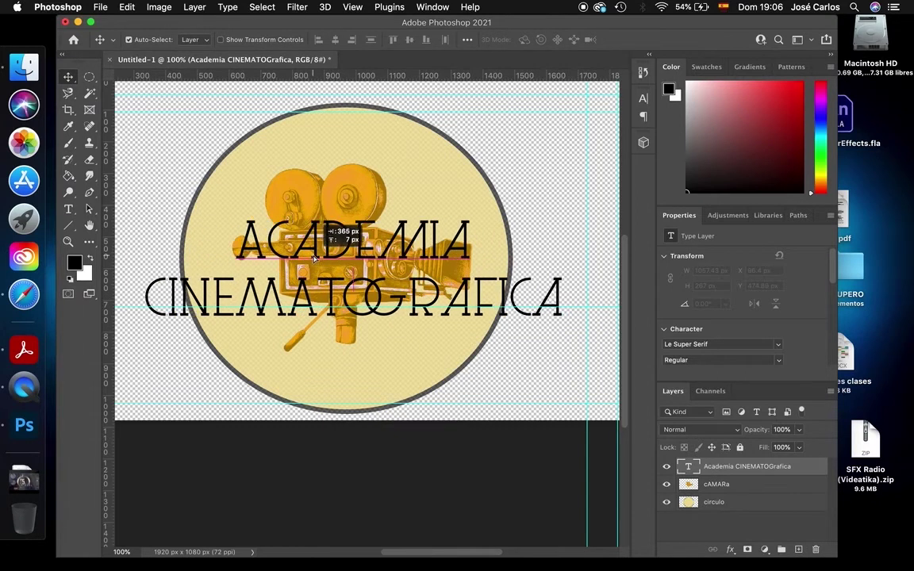
Make the whole title text SemiBold.
{"action": "left_click", "coordinate": [68, 208]}
{"action": "left_click", "coordinate": [231, 234]}
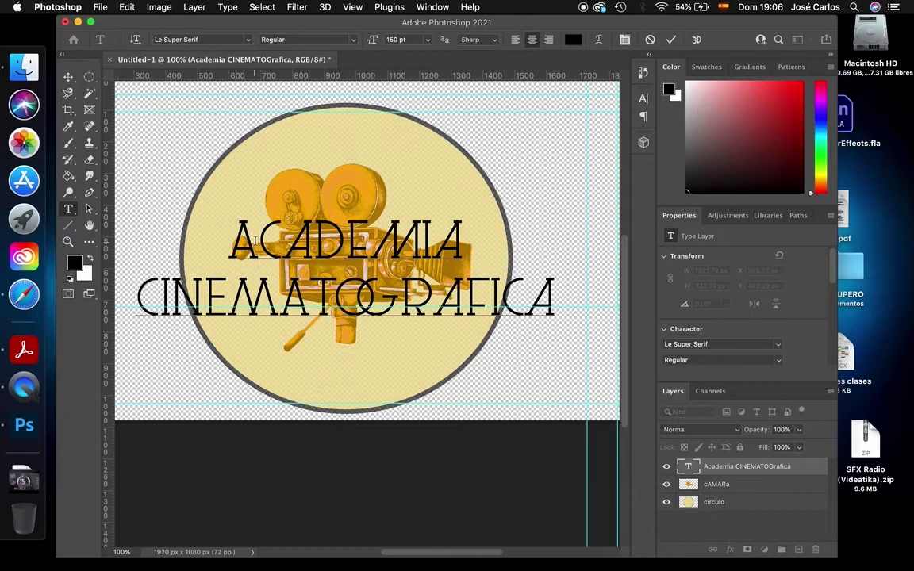
{"action": "key", "text": "super+a"}
{"action": "key", "text": "super+Return"}
{"action": "key", "text": "v"}
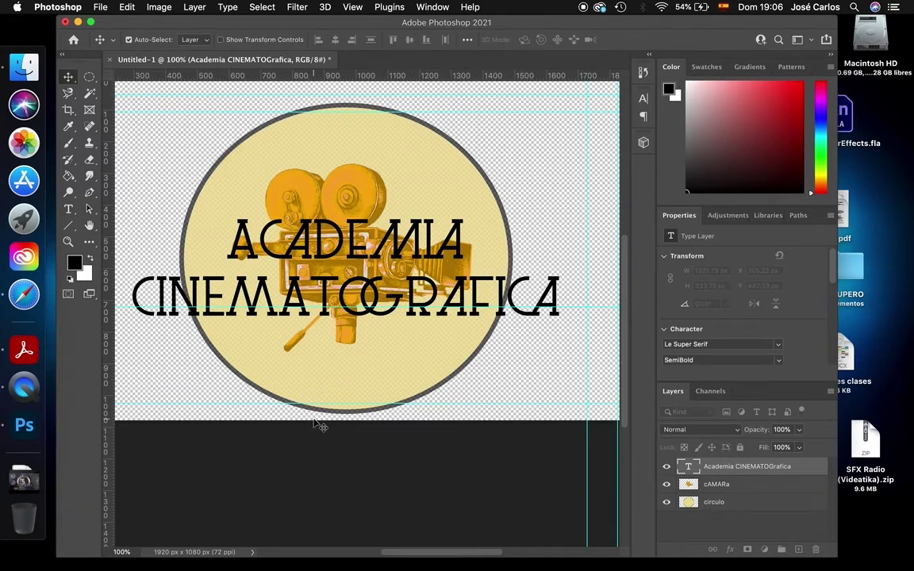
Save the logo to the computer in Photoshop (.psd) format under a new name.
{"action": "left_click", "coordinate": [94, 6]}
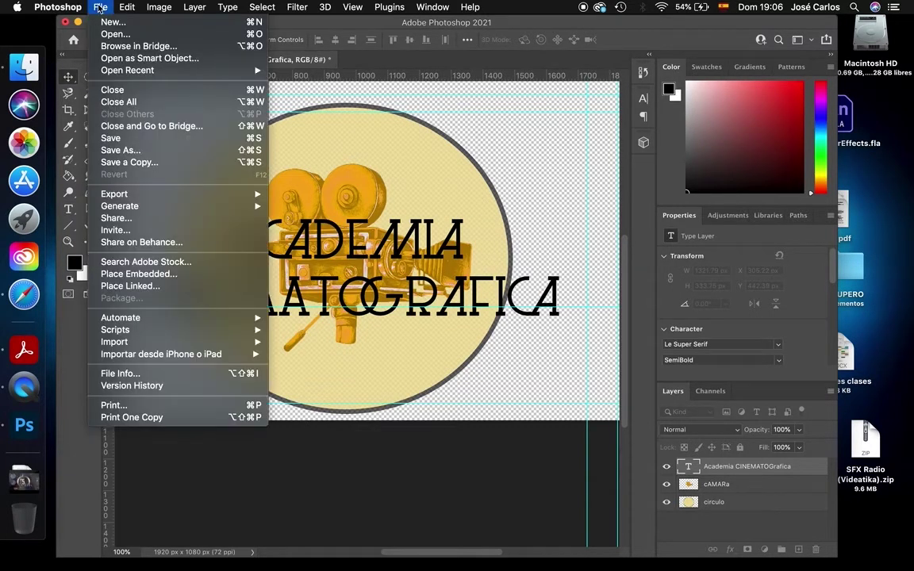
{"action": "left_click", "coordinate": [129, 148]}
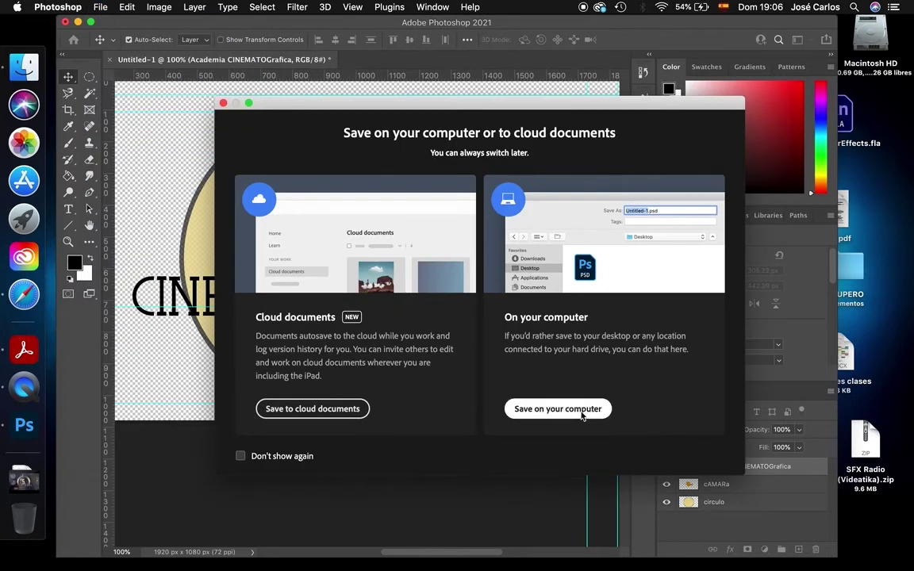
{"action": "left_click", "coordinate": [578, 412]}
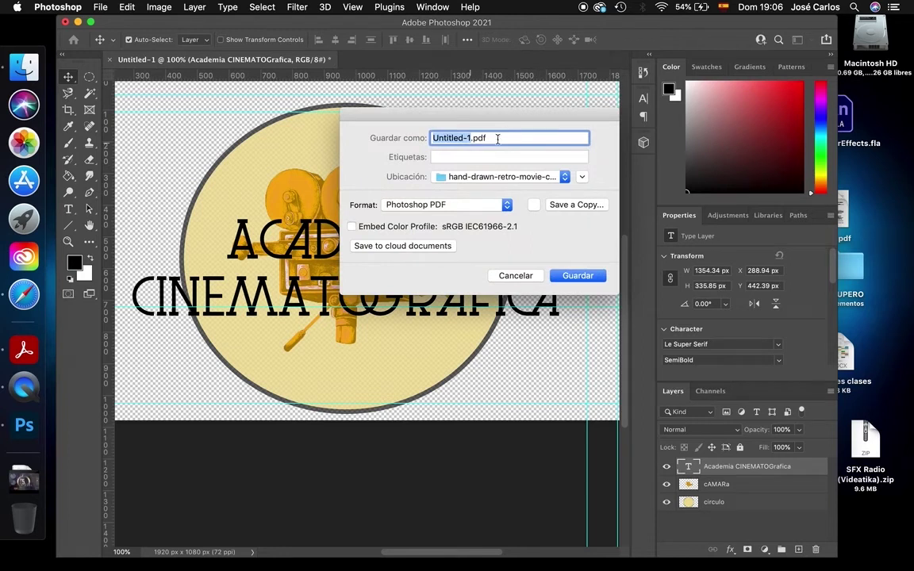
{"action": "left_click", "coordinate": [455, 206]}
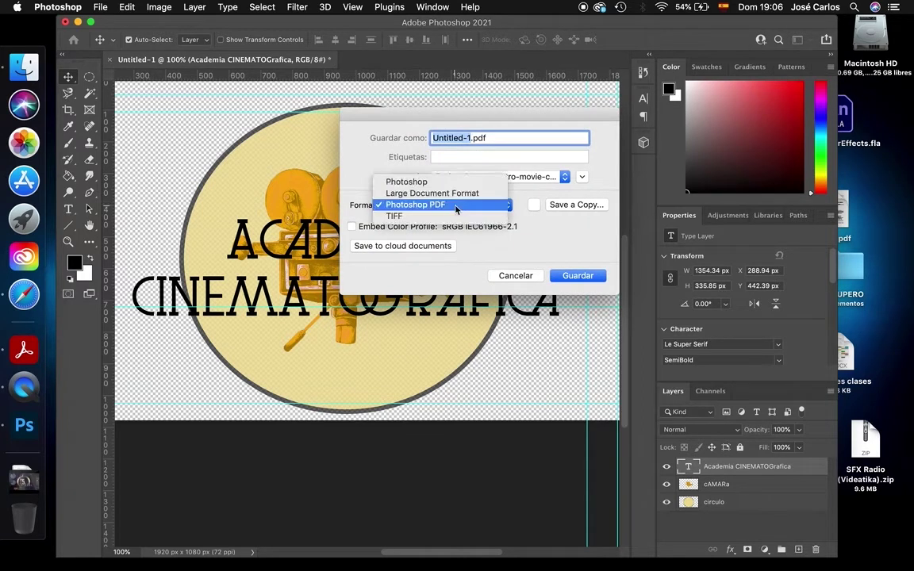
{"action": "left_click", "coordinate": [457, 182]}
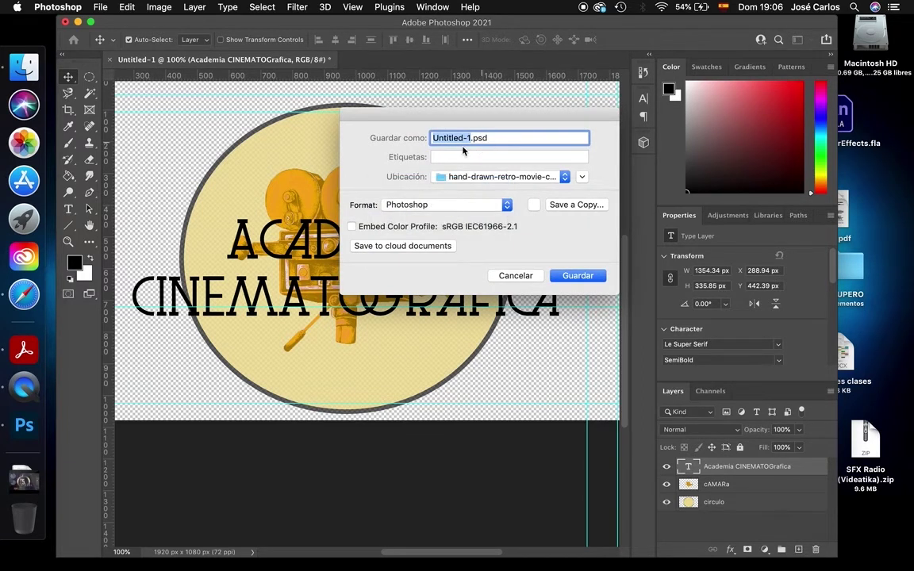
{"action": "type", "text": "lo"}
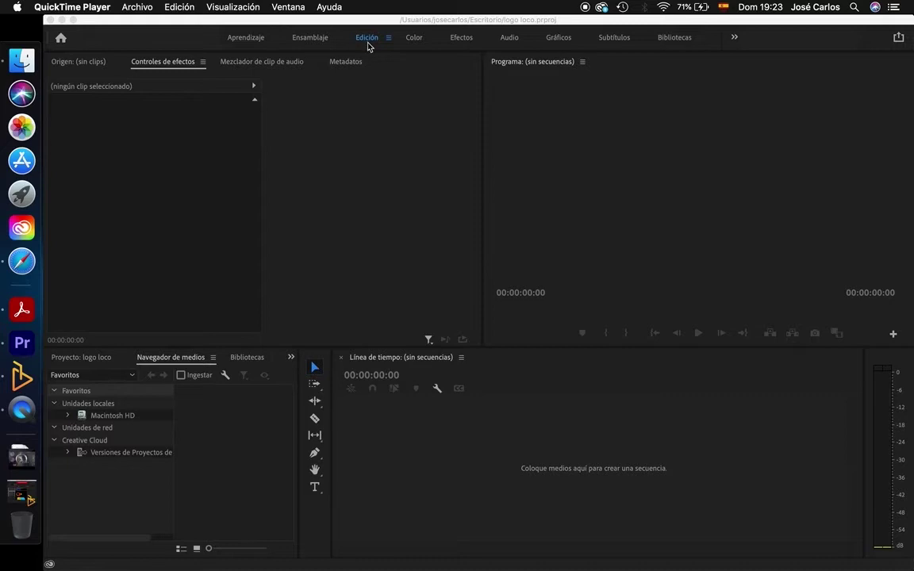
Import LOGO CINE.psd into Premiere Pro as individual layers.
{"action": "key", "text": "super+i"}
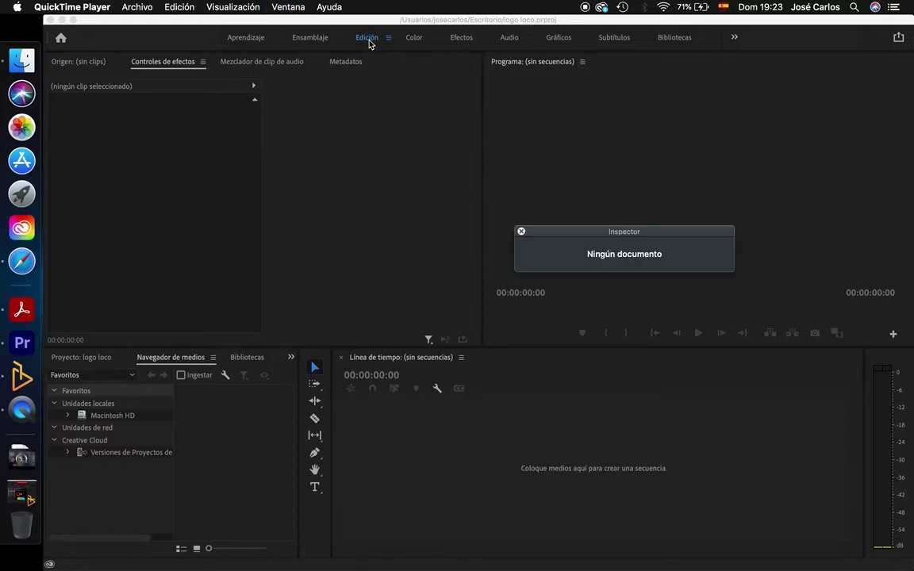
{"action": "left_click", "coordinate": [351, 101]}
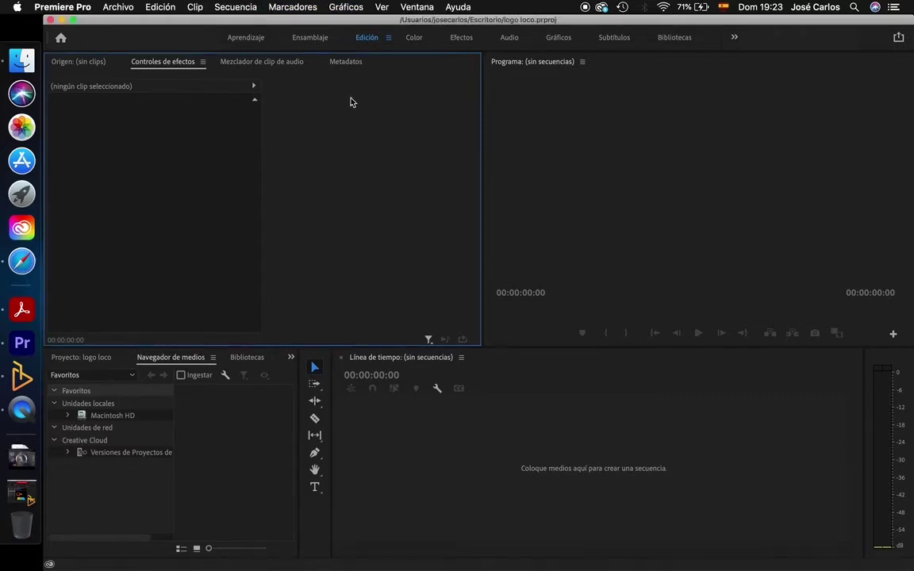
{"action": "key", "text": "super+i"}
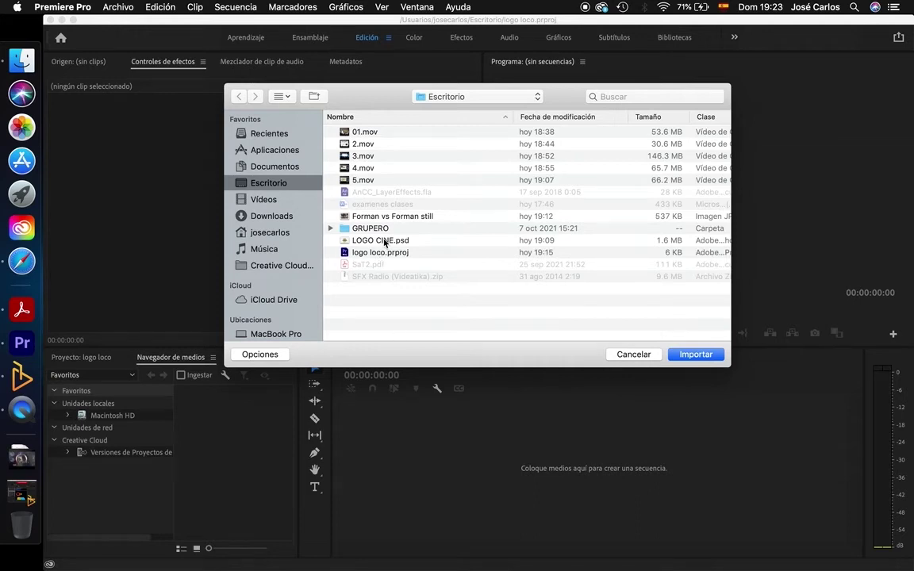
{"action": "left_click", "coordinate": [384, 241]}
{"action": "double_click", "coordinate": [384, 241]}
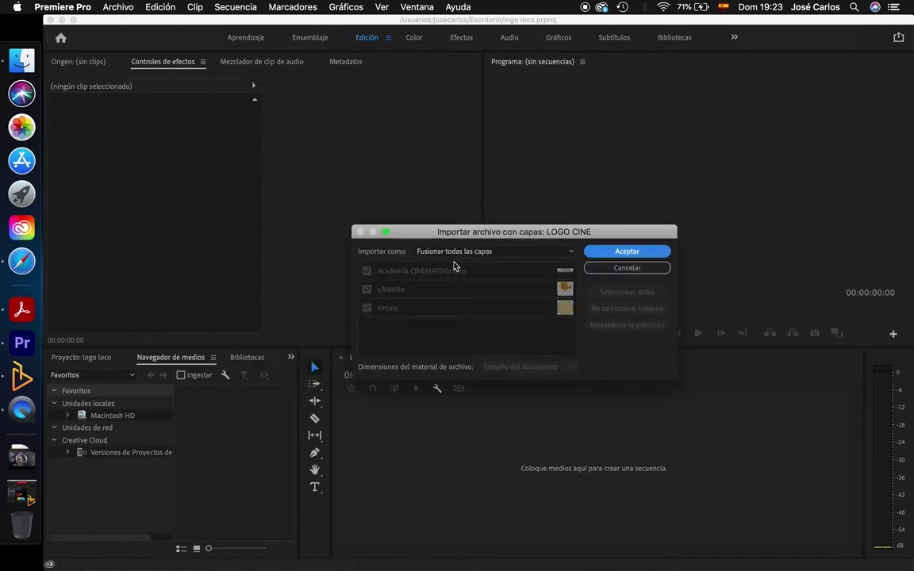
{"action": "left_click", "coordinate": [465, 255]}
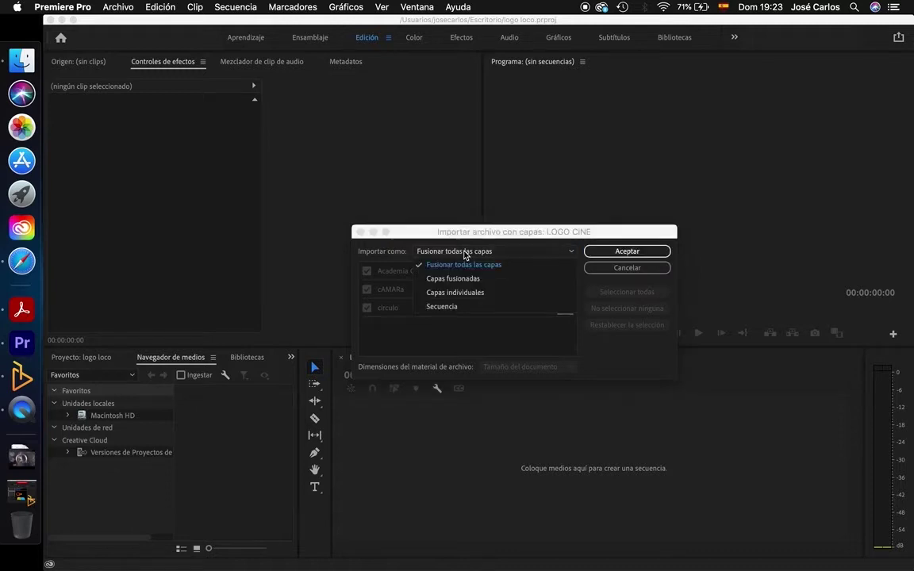
{"action": "left_click", "coordinate": [465, 292]}
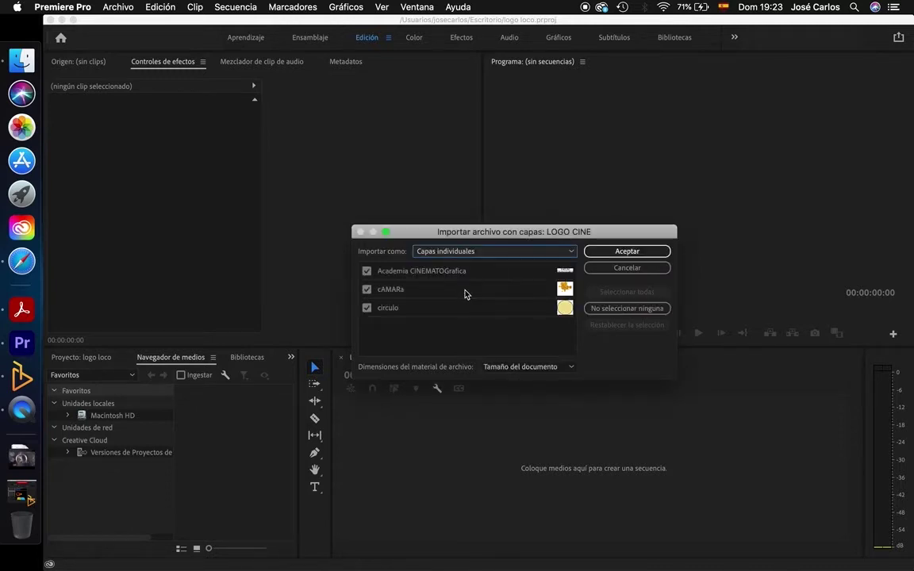
{"action": "left_click", "coordinate": [621, 252]}
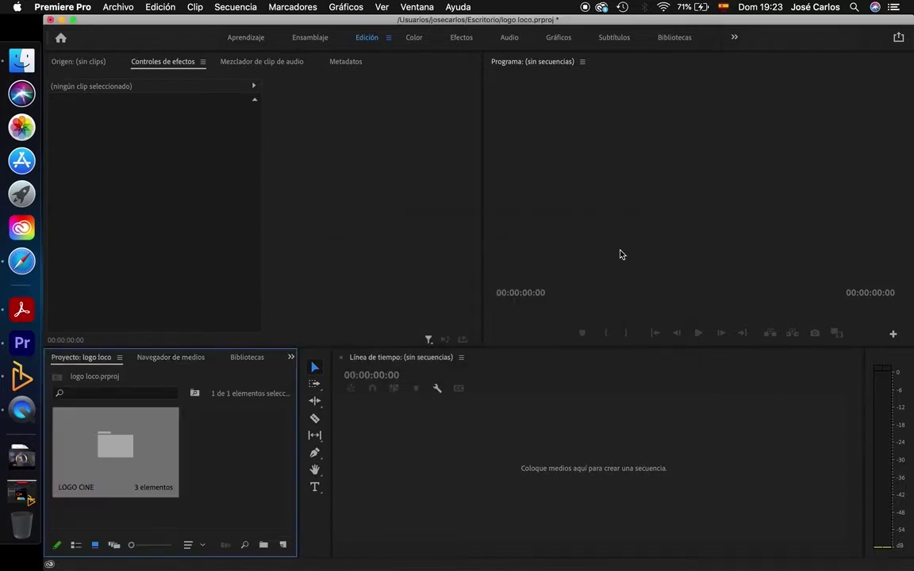
Create a LOGO CINE sequence from circulo and stack the cAMARa clip on V2 above it.
{"action": "double_click", "coordinate": [104, 442]}
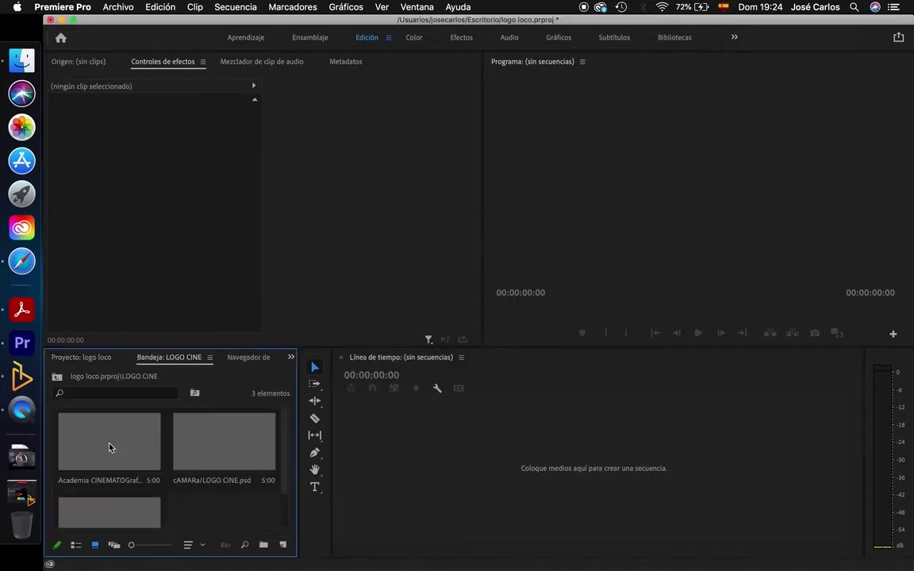
{"action": "left_click_drag", "start_coordinate": [110, 512], "coordinate": [413, 484]}
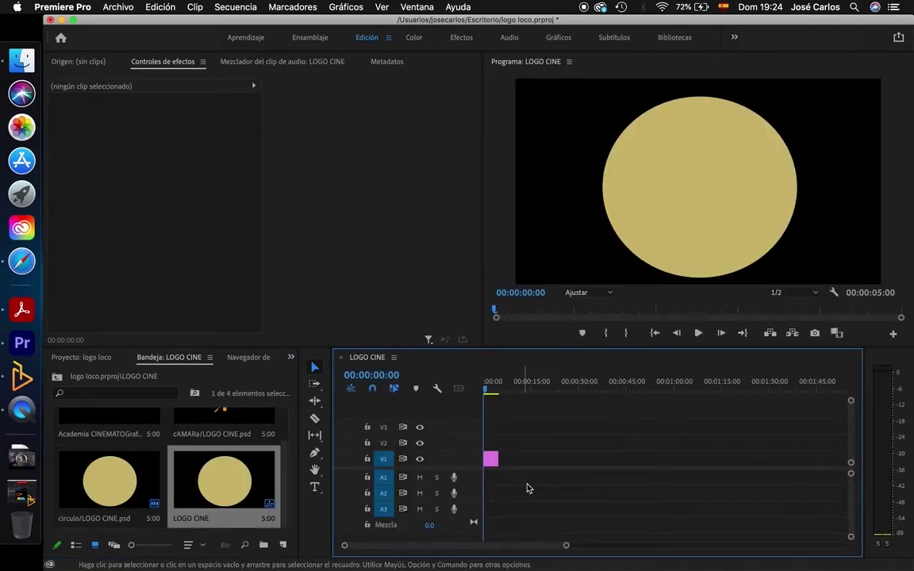
{"action": "left_click_drag", "start_coordinate": [566, 547], "coordinate": [485, 546]}
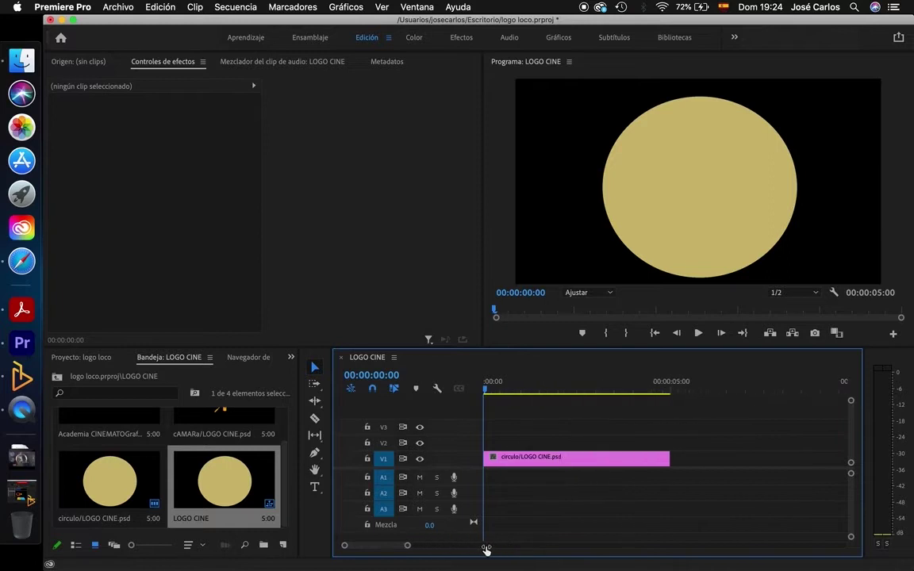
{"action": "left_click", "coordinate": [224, 416]}
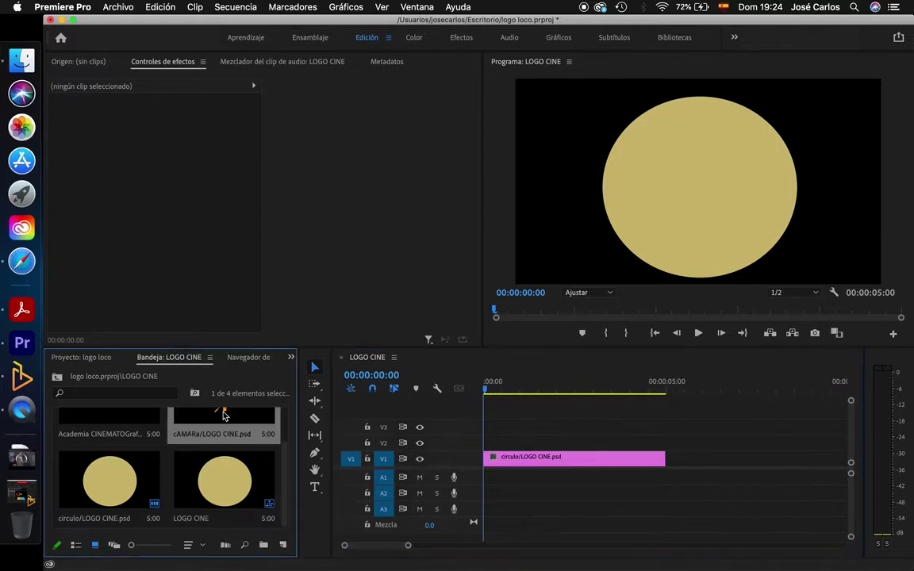
{"action": "left_click_drag", "start_coordinate": [224, 416], "coordinate": [469, 447]}
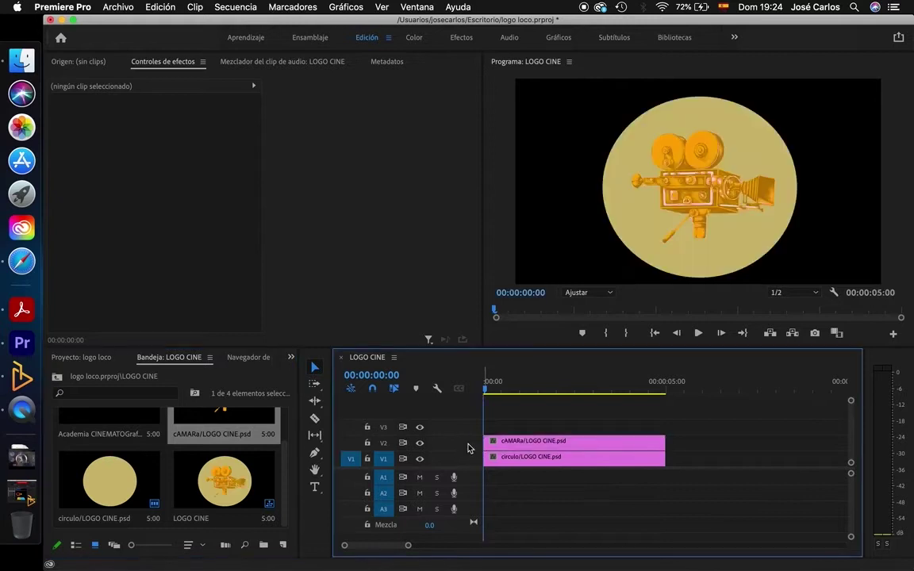
{"action": "left_click", "coordinate": [521, 444]}
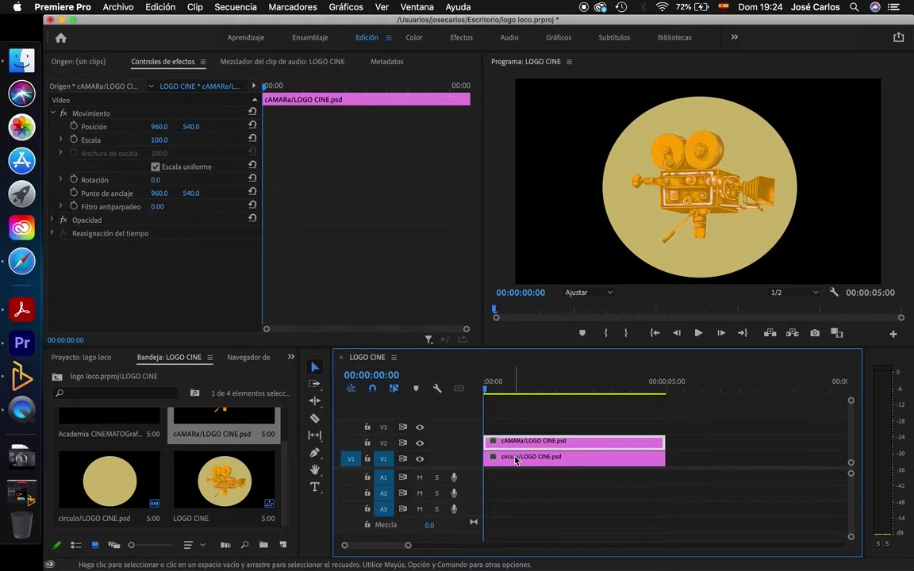
Keyframe the cAMARa clip's scale from 0 at frame 0 to 38 at frame 6.
{"action": "left_click", "coordinate": [516, 458], "text": "shift"}
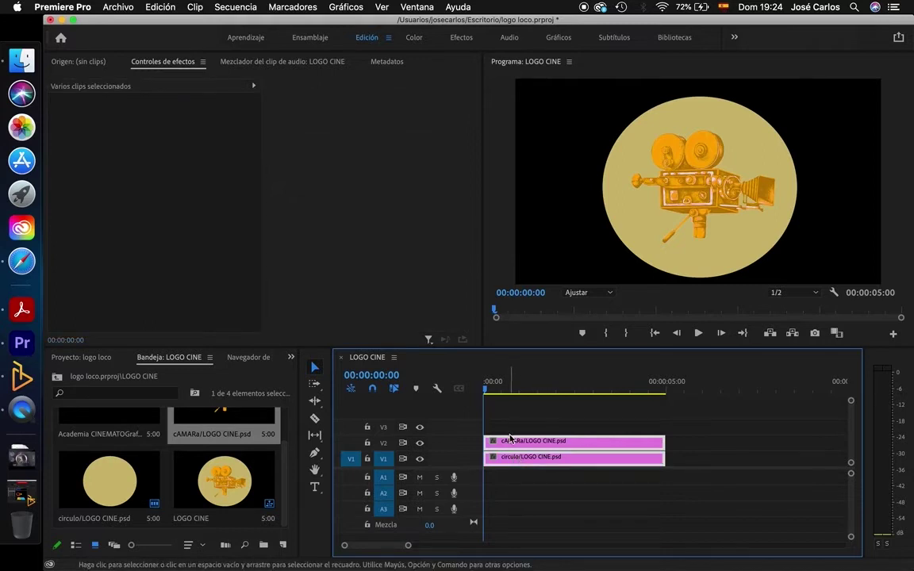
{"action": "left_click", "coordinate": [518, 472]}
{"action": "left_click", "coordinate": [519, 443]}
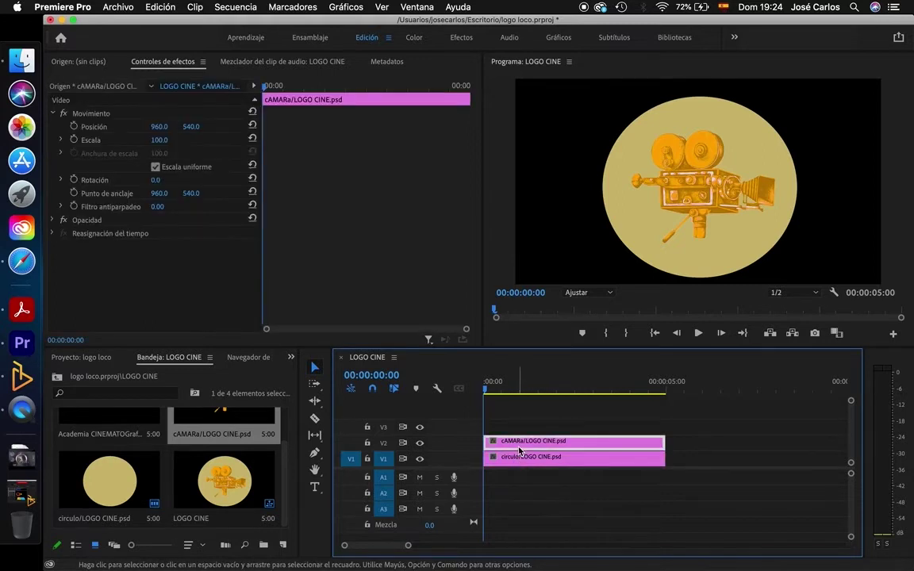
{"action": "left_click", "coordinate": [74, 141]}
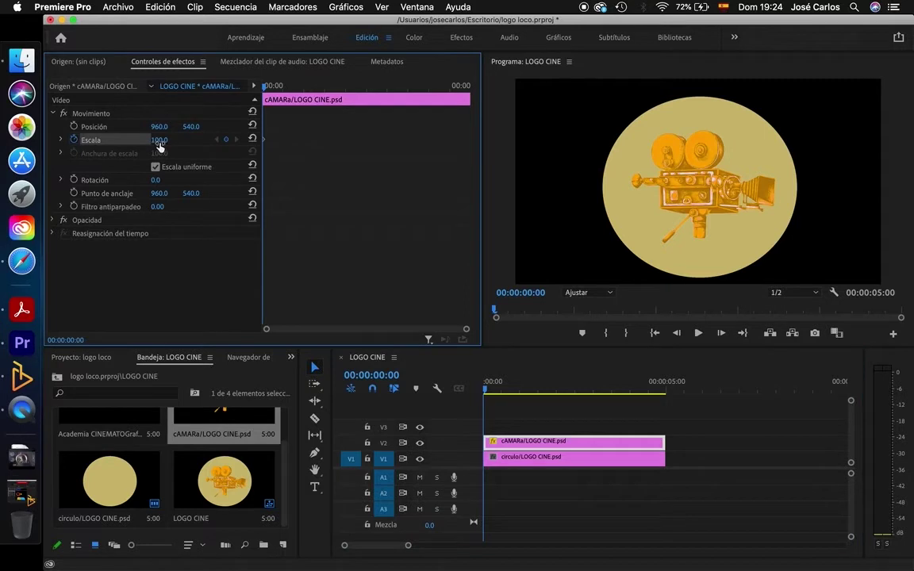
{"action": "left_click", "coordinate": [163, 139]}
{"action": "key", "text": "BackSpace"}
{"action": "key", "text": "Return"}
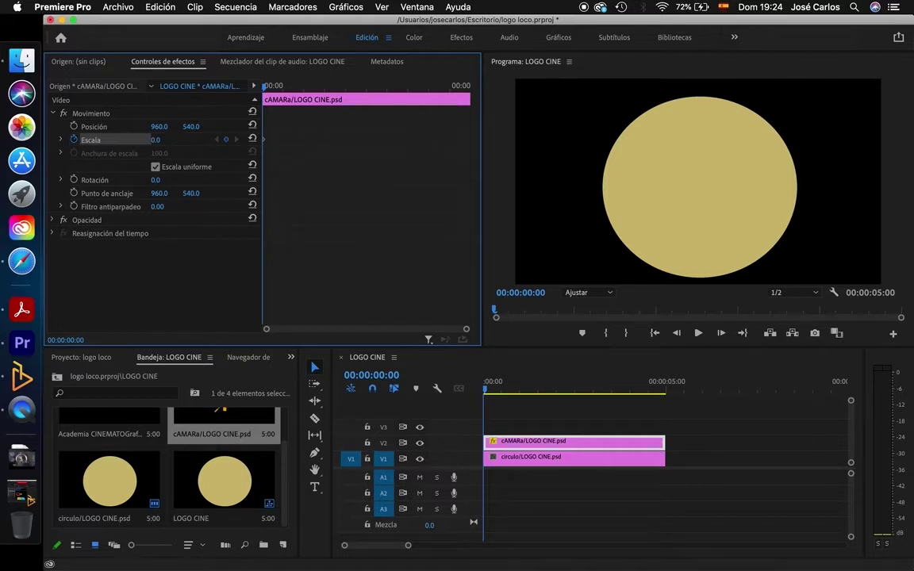
{"action": "key", "text": "Right"}
{"action": "key", "text": "Right"}
{"action": "key", "text": "Right"}
{"action": "key", "text": "Right"}
{"action": "key", "text": "Right"}
{"action": "key", "text": "Right"}
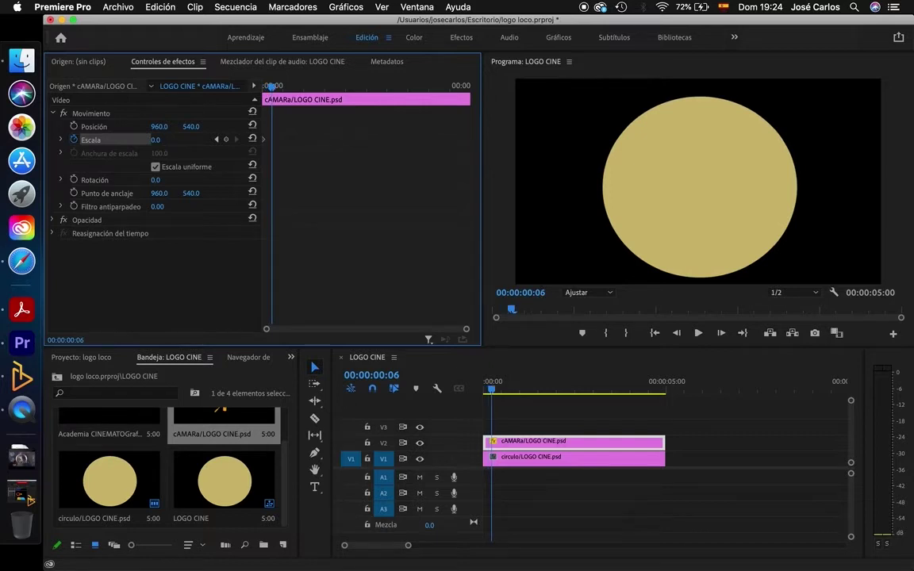
{"action": "left_click", "coordinate": [156, 140]}
{"action": "type", "text": "38"}
{"action": "key", "text": "Return"}
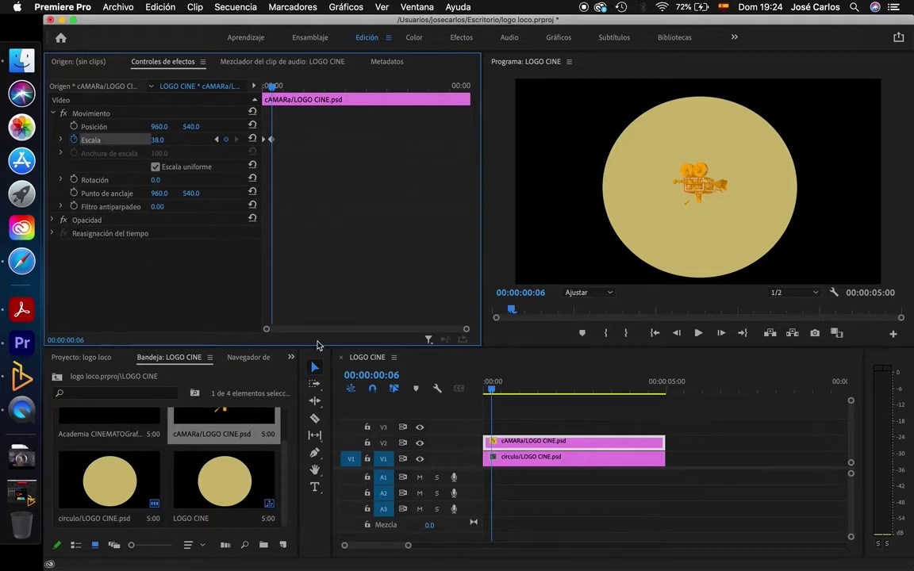
{"action": "left_click", "coordinate": [498, 463]}
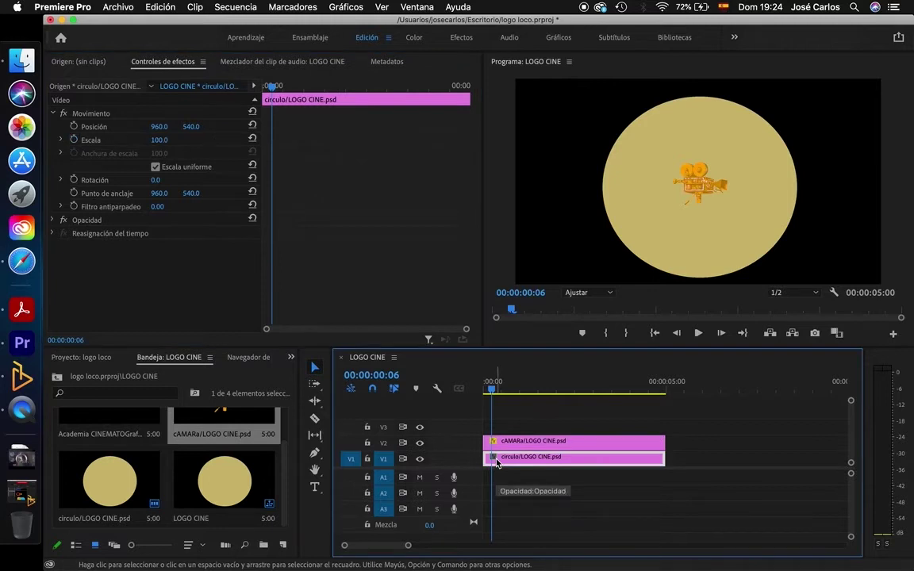
Keyframe circulo's scale from 0 to 38 by frame 6 and add a position keyframe at frame 8.
{"action": "left_click_drag", "start_coordinate": [492, 391], "coordinate": [485, 390]}
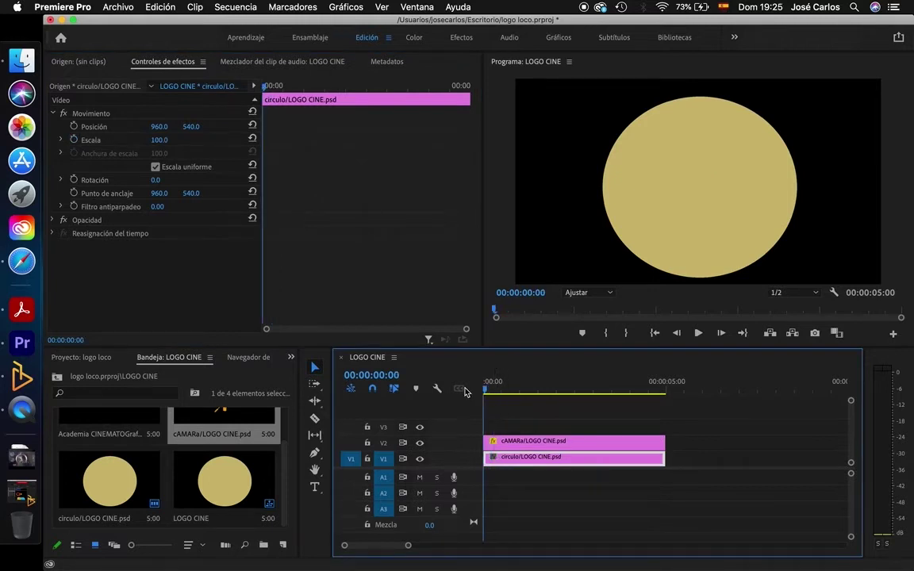
{"action": "left_click", "coordinate": [79, 138]}
{"action": "left_click", "coordinate": [168, 136]}
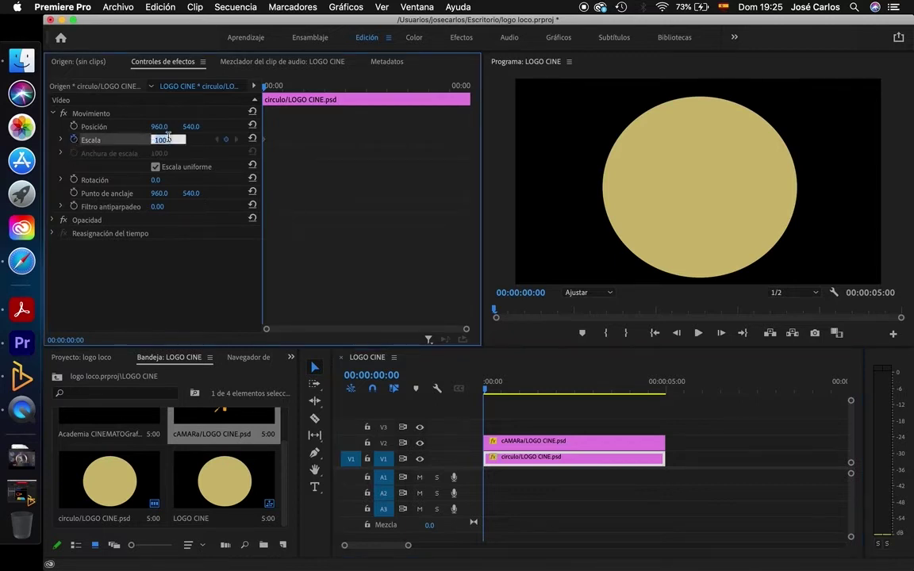
{"action": "type", "text": "0"}
{"action": "key", "text": "Return"}
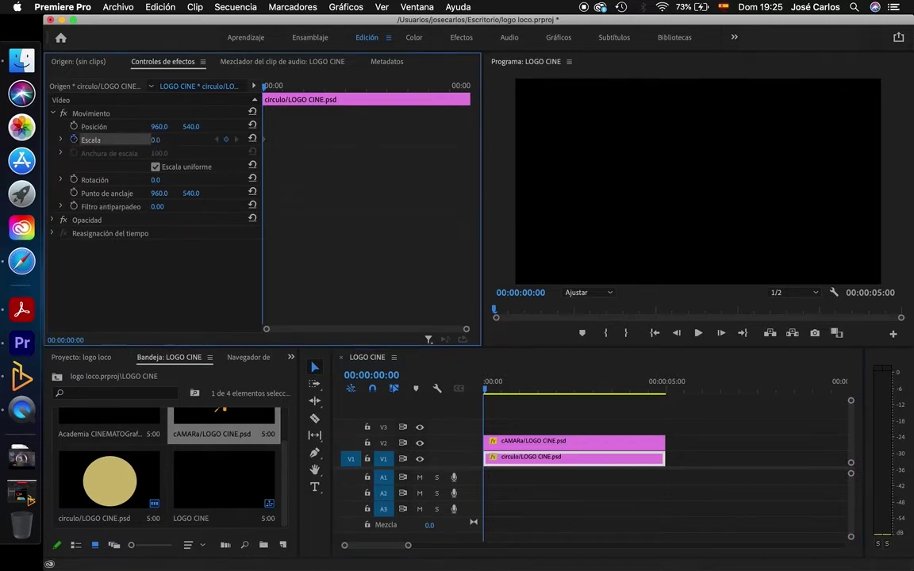
{"action": "key", "text": "Right"}
{"action": "key", "text": "Right"}
{"action": "key", "text": "Right"}
{"action": "key", "text": "Right"}
{"action": "key", "text": "Right"}
{"action": "key", "text": "Right"}
{"action": "left_click", "coordinate": [155, 140]}
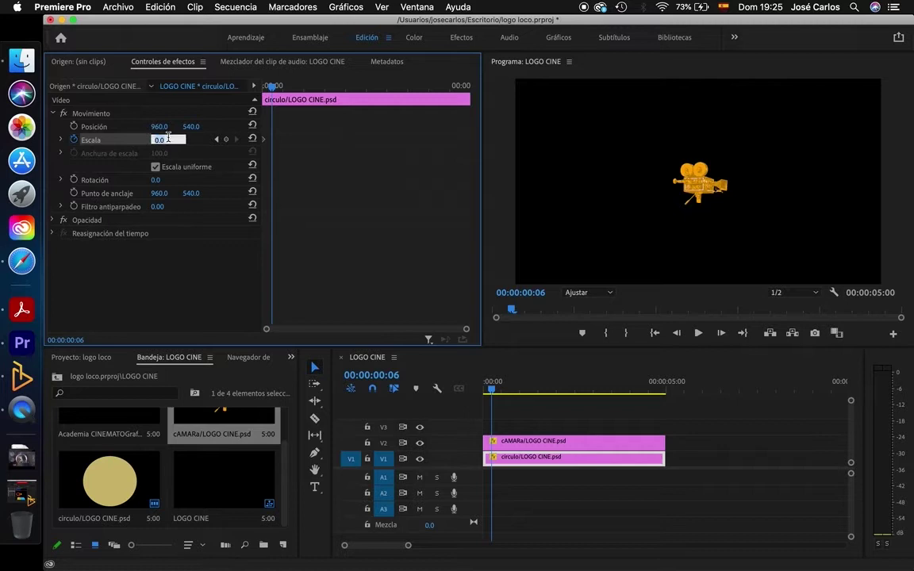
{"action": "type", "text": "38"}
{"action": "key", "text": "Return"}
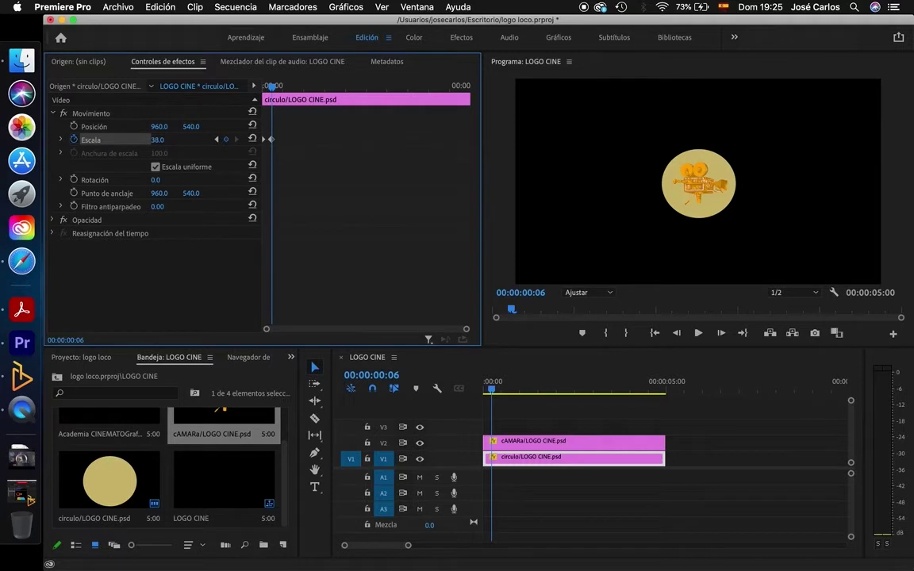
{"action": "key", "text": "Right"}
{"action": "key", "text": "Right"}
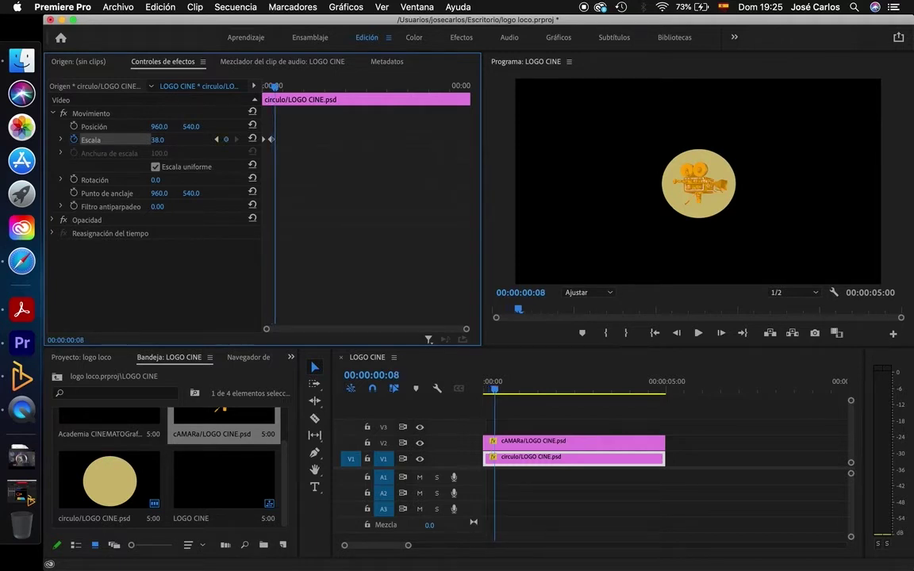
{"action": "left_click", "coordinate": [74, 126]}
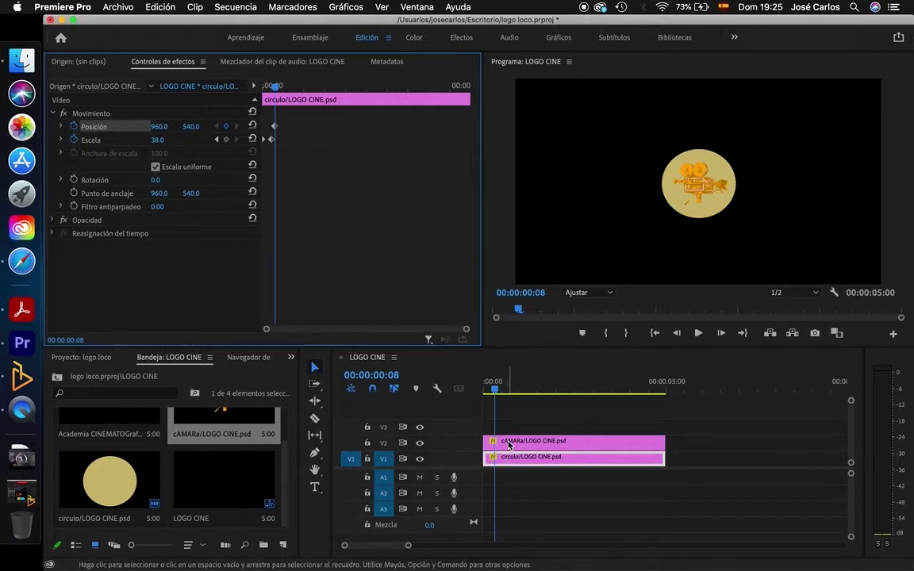
Add a position keyframe to cAMARa and move it left to X 480 at frame 15.
{"action": "left_click", "coordinate": [509, 443]}
{"action": "left_click", "coordinate": [73, 126]}
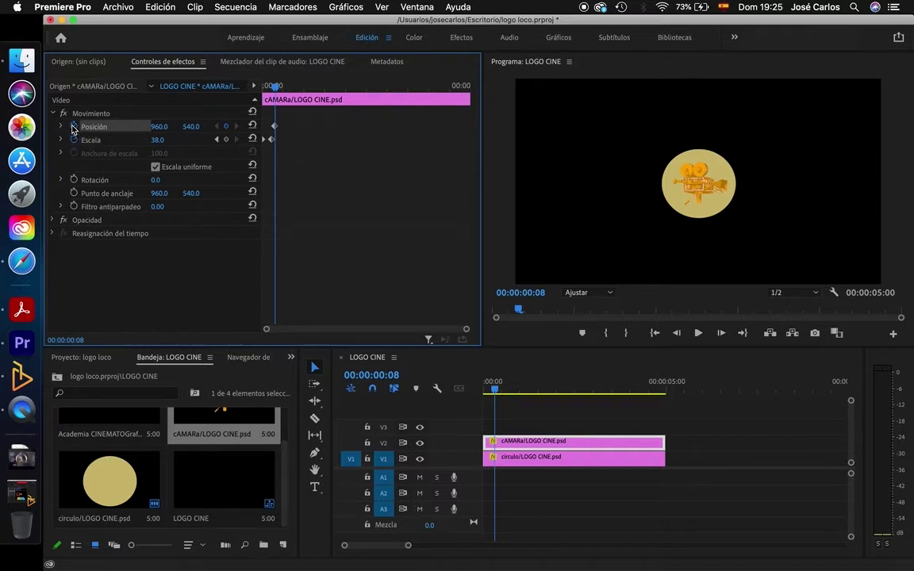
{"action": "key", "text": "Right"}
{"action": "key", "text": "Right"}
{"action": "key", "text": "Right"}
{"action": "key", "text": "Right"}
{"action": "key", "text": "Right"}
{"action": "key", "text": "Right"}
{"action": "key", "text": "Right"}
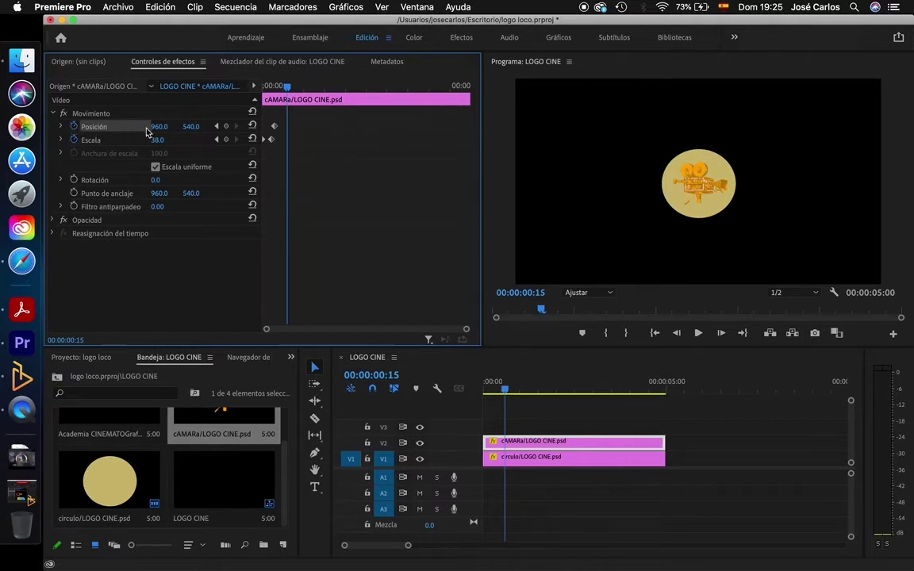
{"action": "left_click_drag", "start_coordinate": [159, 127], "coordinate": [95, 127]}
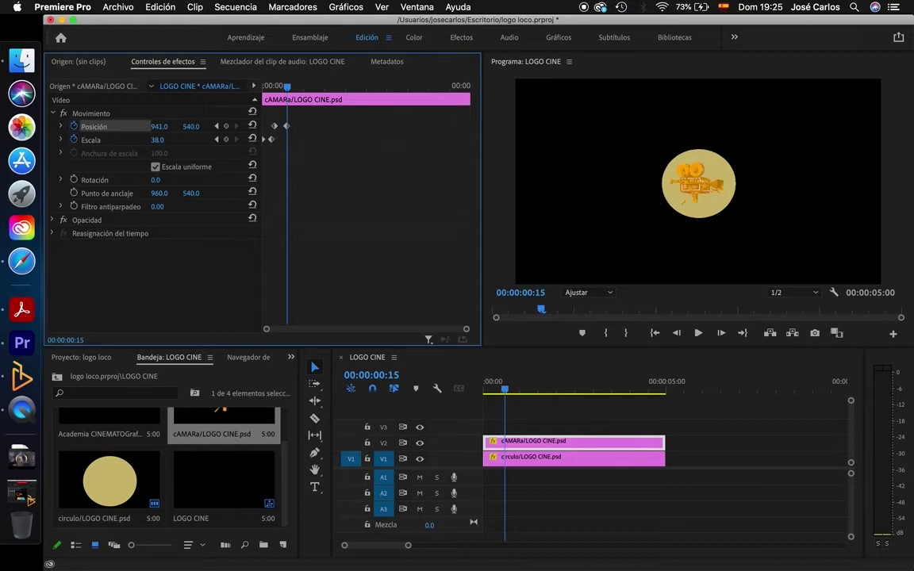
{"action": "left_click_drag", "start_coordinate": [159, 127], "coordinate": [71, 127]}
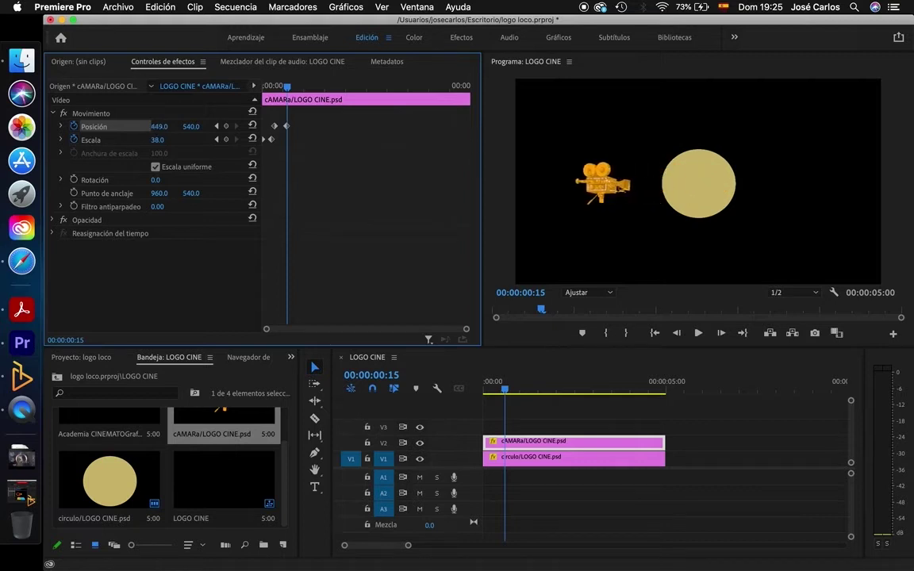
{"action": "mouse_move", "coordinate": [159, 127]}
{"action": "left_mouse_down"}
{"action": "mouse_move", "coordinate": [170, 127]}
{"action": "mouse_move", "coordinate": [162, 127]}
{"action": "left_mouse_up"}
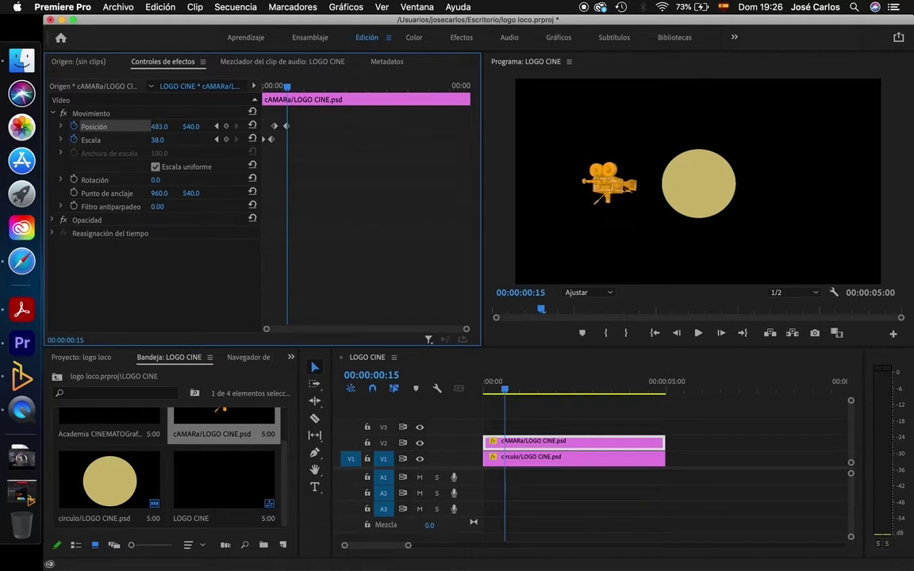
{"action": "left_click", "coordinate": [163, 127]}
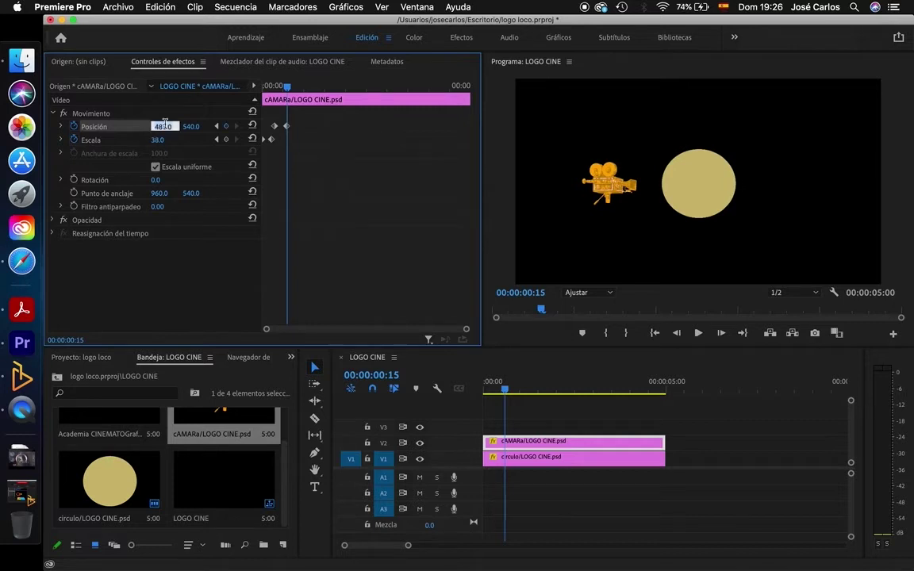
{"action": "type", "text": "480"}
{"action": "key", "text": "Return"}
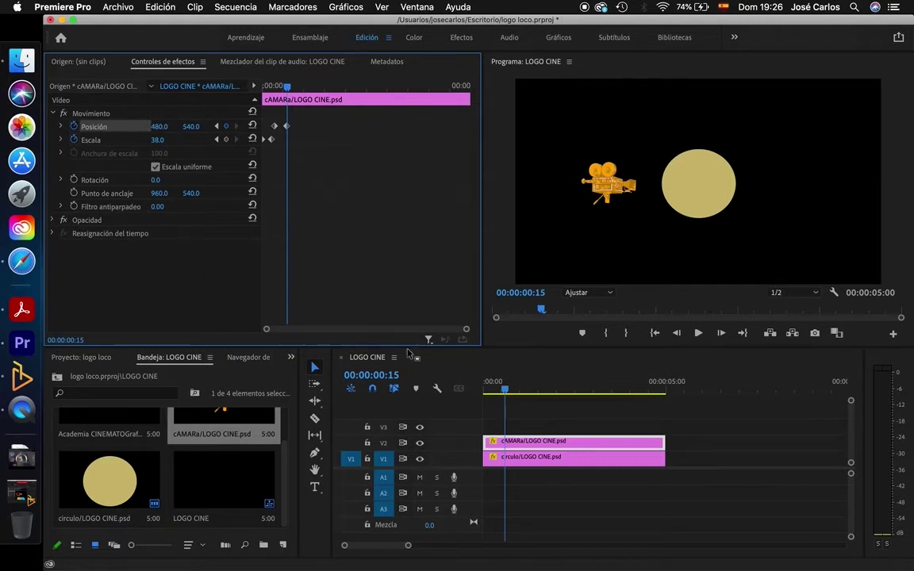
Keyframe the circulo clip's Position X at 480.
{"action": "left_click", "coordinate": [532, 464]}
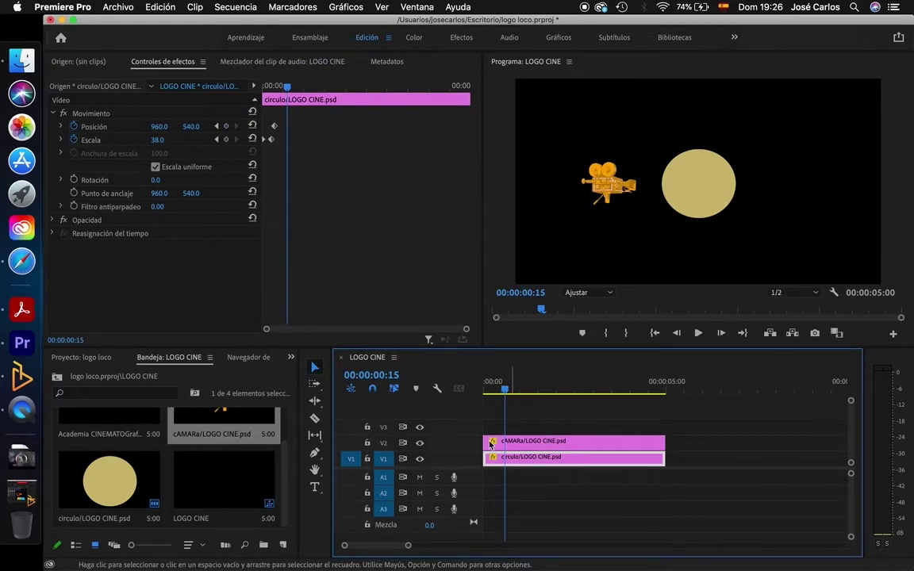
{"action": "left_click", "coordinate": [159, 127]}
{"action": "type", "text": "4"}
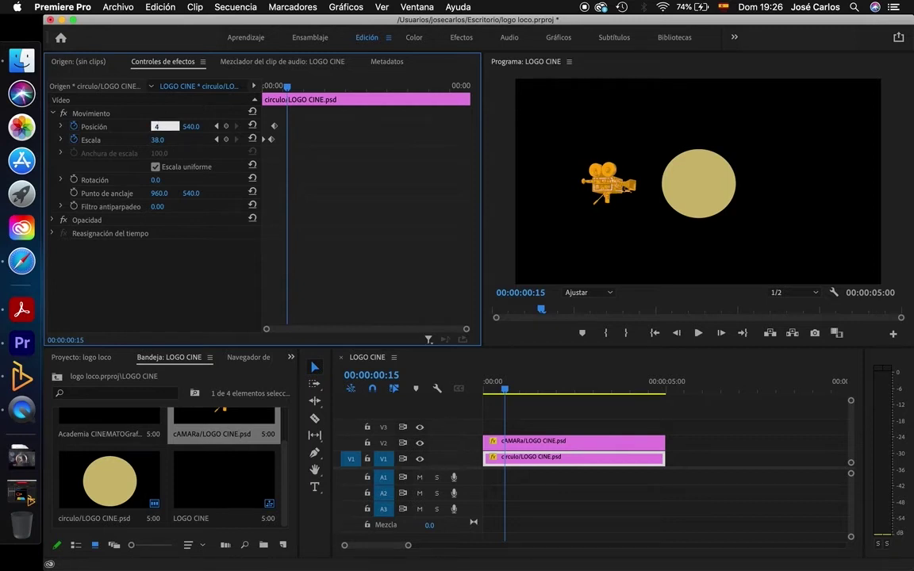
{"action": "type", "text": "80"}
{"action": "key", "text": "Return"}
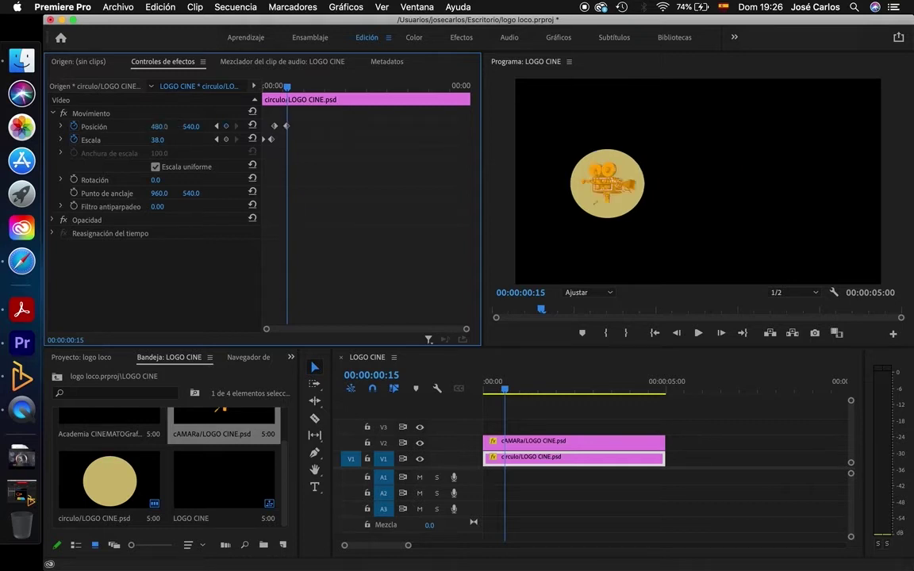
Play the sequence from the start to preview the circle sliding left with the camera.
{"action": "left_click", "coordinate": [508, 393]}
{"action": "left_click_drag", "start_coordinate": [508, 393], "coordinate": [401, 392]}
{"action": "key", "text": "space"}
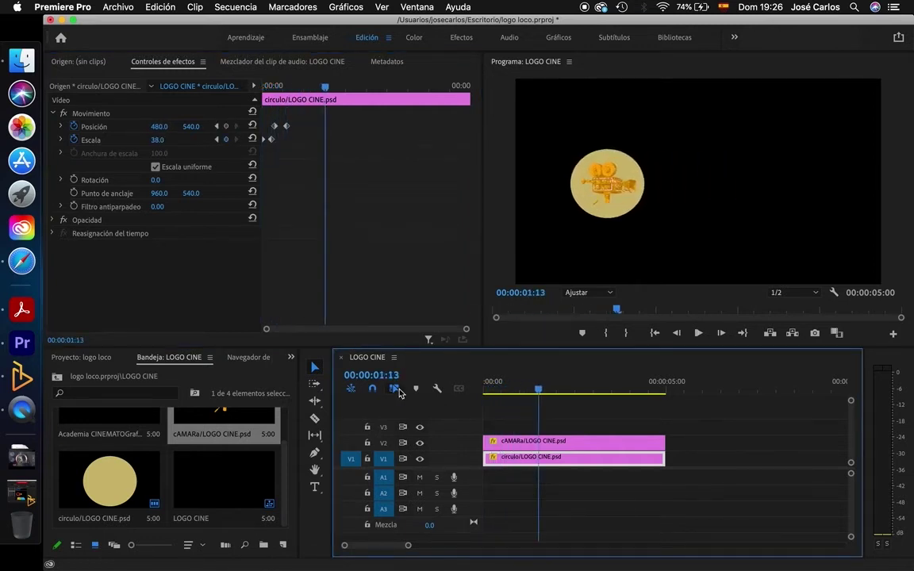
{"action": "mouse_move", "coordinate": [539, 389]}
{"action": "left_mouse_down"}
{"action": "mouse_move", "coordinate": [461, 393]}
{"action": "mouse_move", "coordinate": [512, 397]}
{"action": "left_mouse_up"}
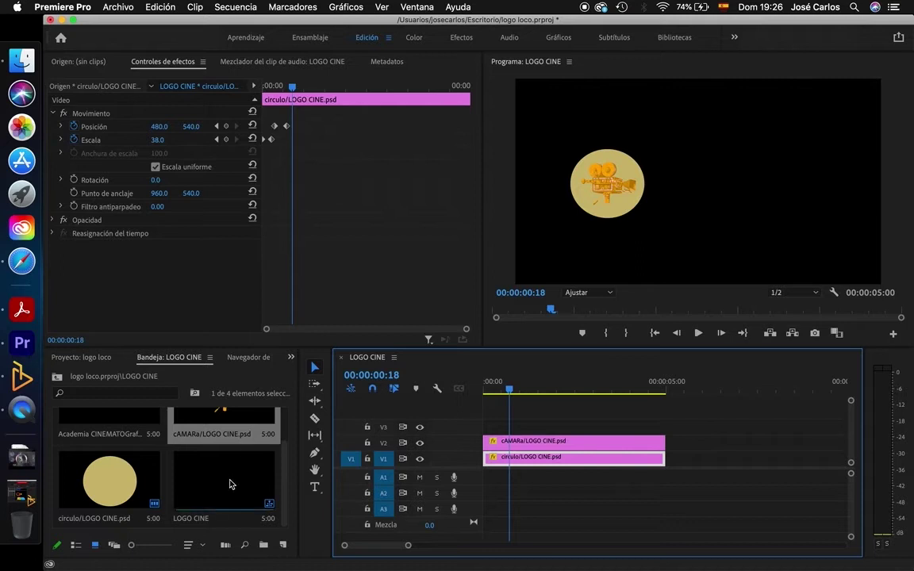
{"action": "scroll", "coordinate": [231, 484], "scroll_direction": "up", "scroll_amount": 2}
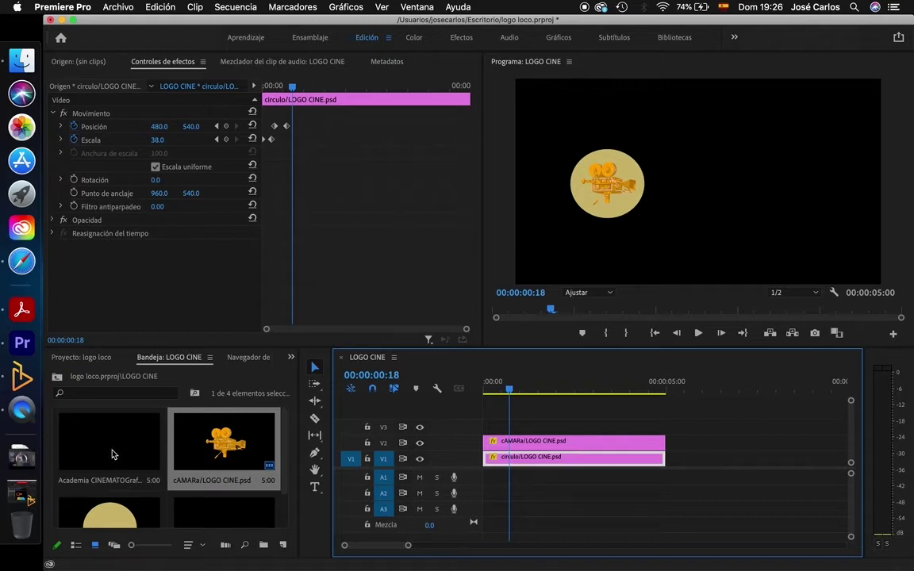
Add the Academia CINEMATOGrafica text clip to the timeline above the camera and circle clips.
{"action": "left_click_drag", "start_coordinate": [112, 454], "coordinate": [373, 439]}
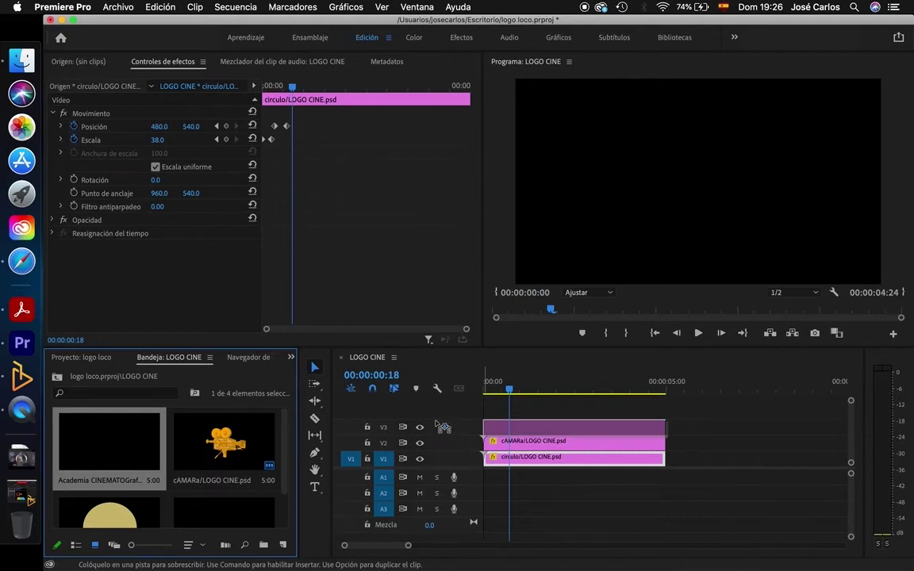
{"action": "left_click_drag", "start_coordinate": [372, 439], "coordinate": [444, 424]}
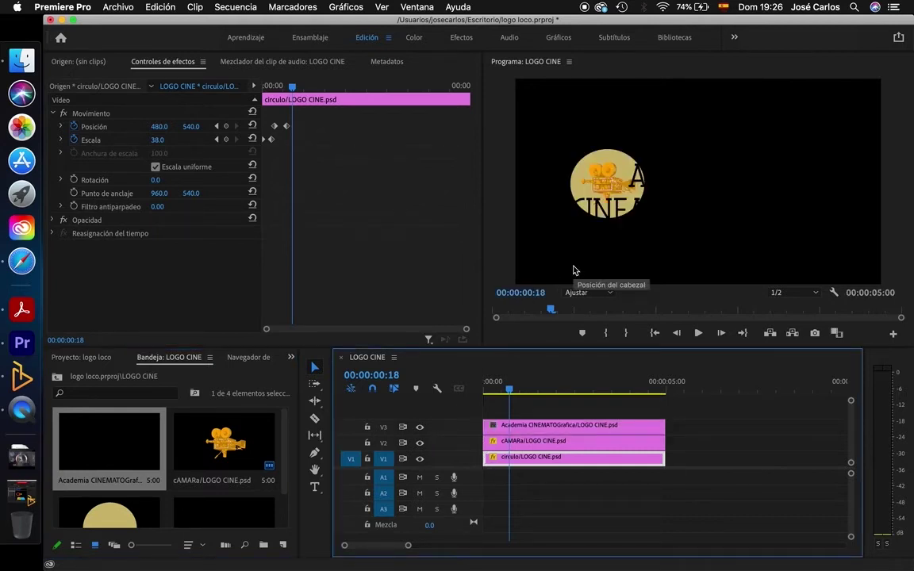
{"action": "left_click", "coordinate": [626, 188]}
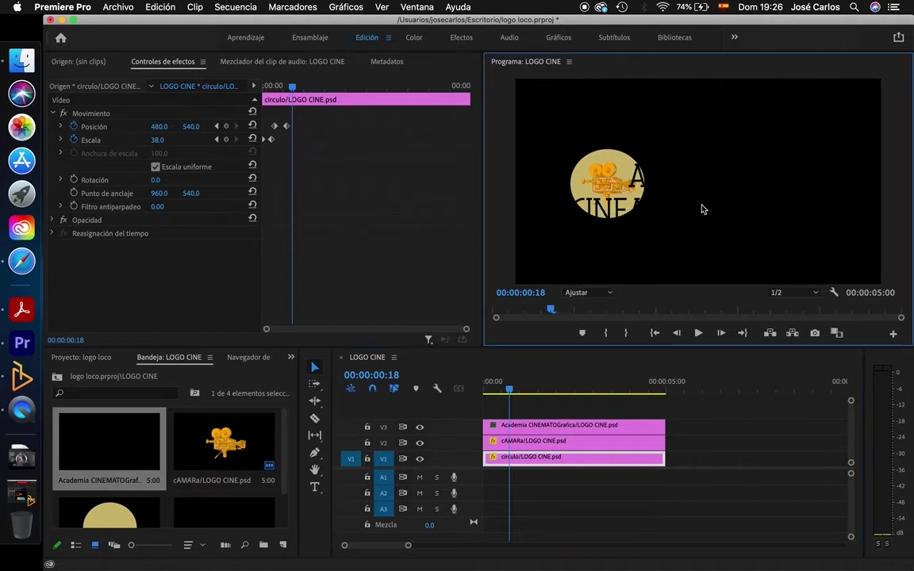
{"action": "left_click", "coordinate": [553, 427]}
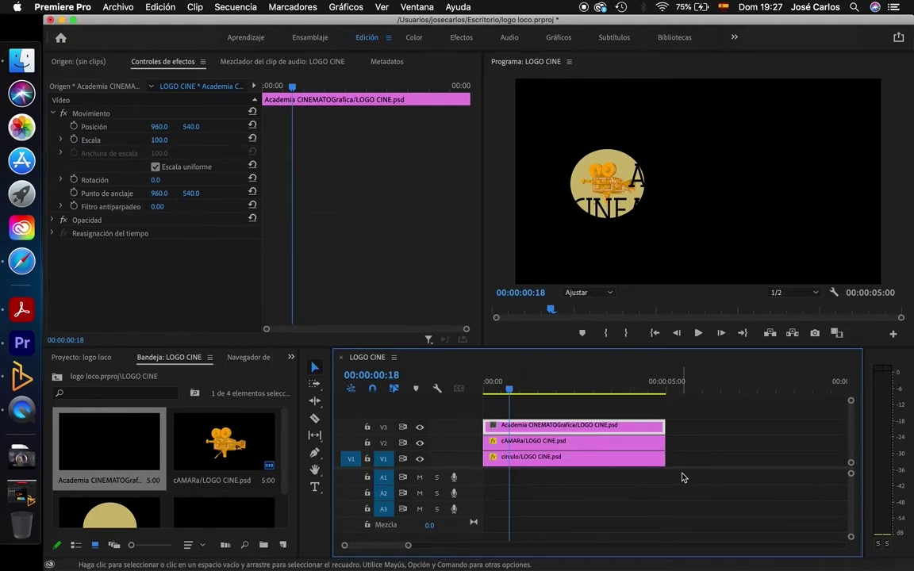
Move all three logo clips up one track, deselect them and return to the sequence start.
{"action": "mouse_move", "coordinate": [682, 473]}
{"action": "left_mouse_down"}
{"action": "mouse_move", "coordinate": [533, 407]}
{"action": "mouse_move", "coordinate": [495, 428]}
{"action": "mouse_move", "coordinate": [497, 412]}
{"action": "left_mouse_up"}
{"action": "left_click", "coordinate": [493, 460]}
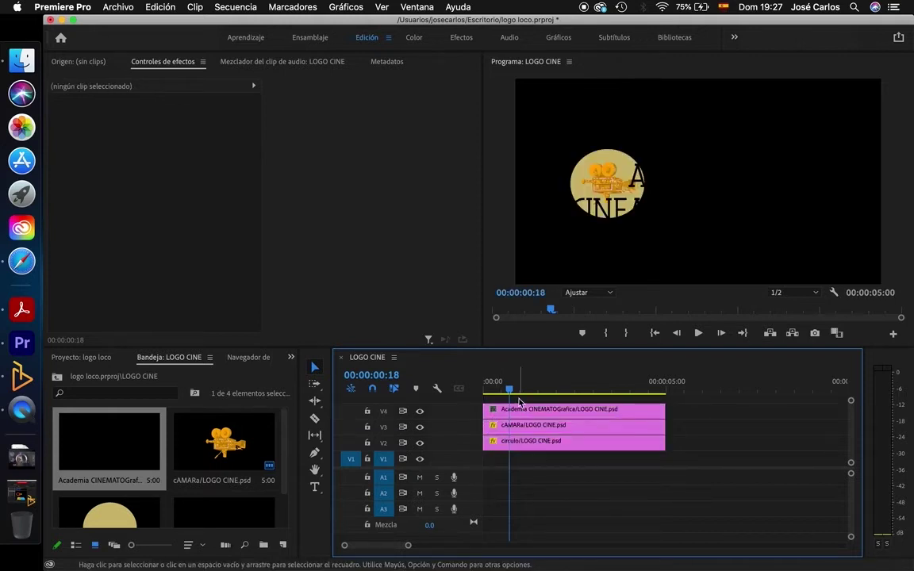
{"action": "left_click", "coordinate": [487, 382]}
{"action": "key", "text": "Home"}
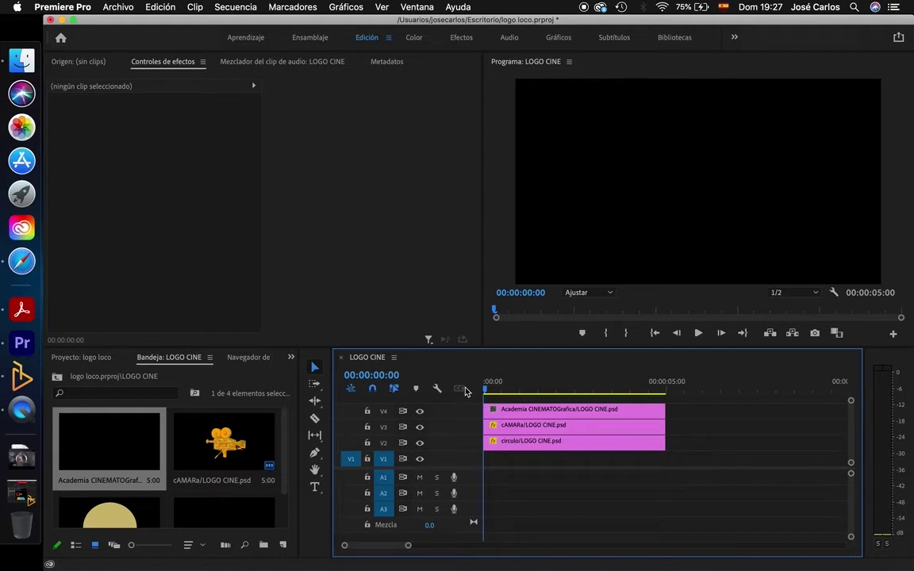
Create a 1920×1080 warm yellow colour matte and place it on V1 under the logo layers.
{"action": "left_click", "coordinate": [123, 8]}
{"action": "mouse_move", "coordinate": [115, 22]}
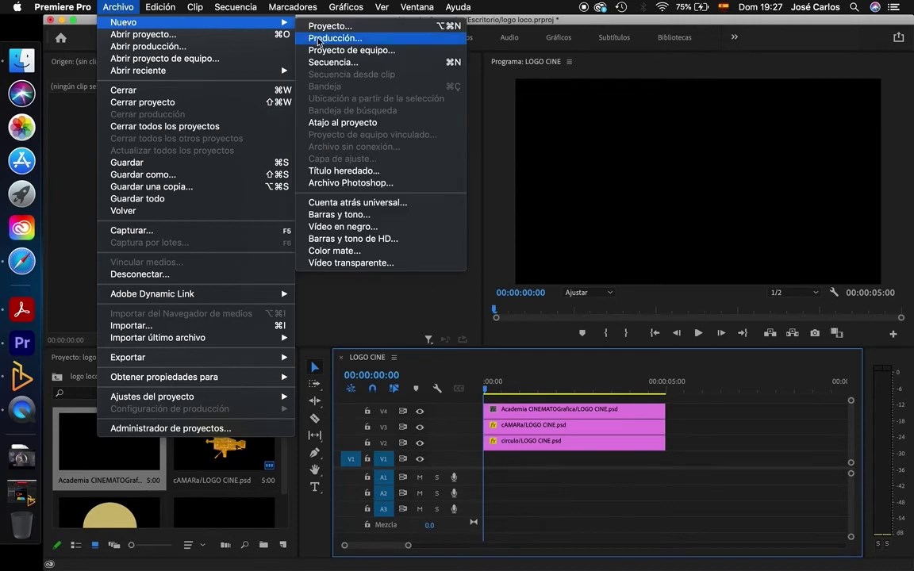
{"action": "left_click", "coordinate": [383, 254]}
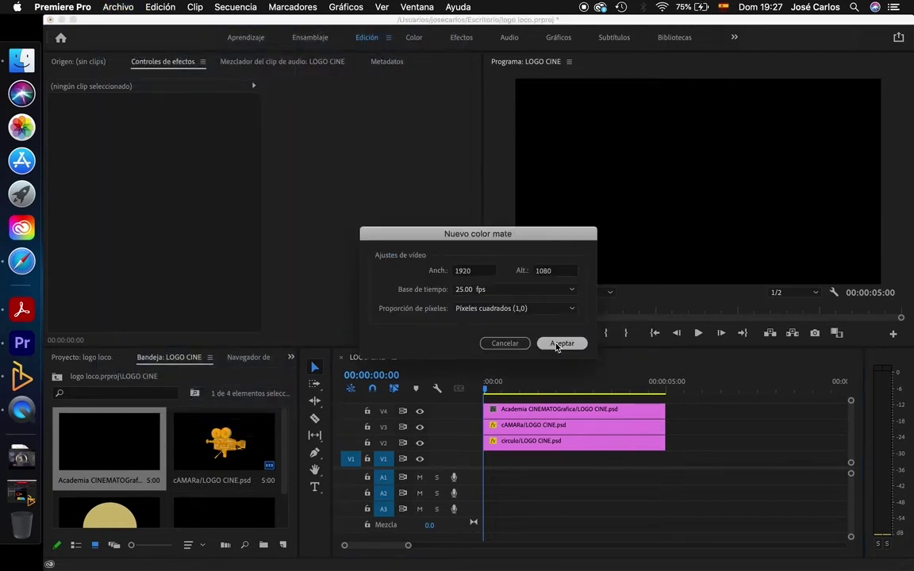
{"action": "left_click", "coordinate": [560, 343]}
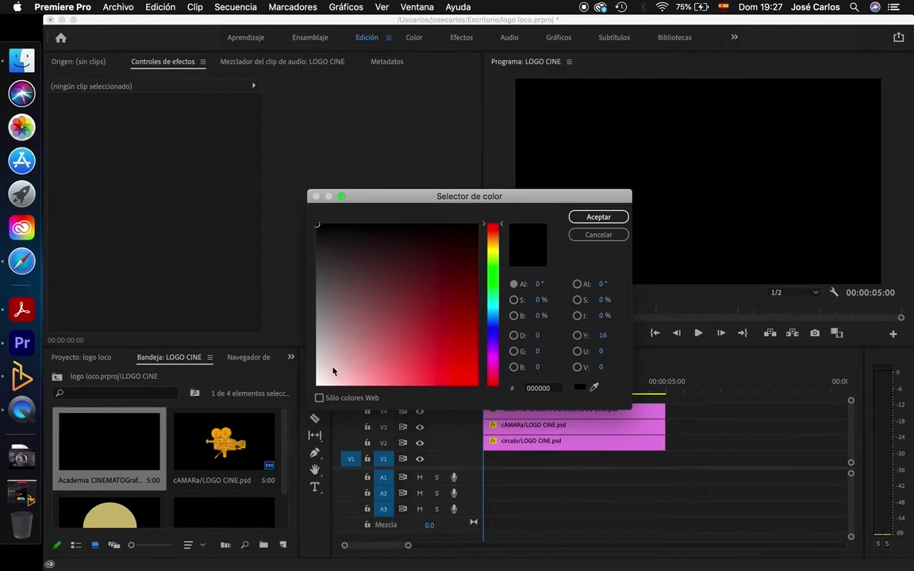
{"action": "left_click", "coordinate": [492, 252]}
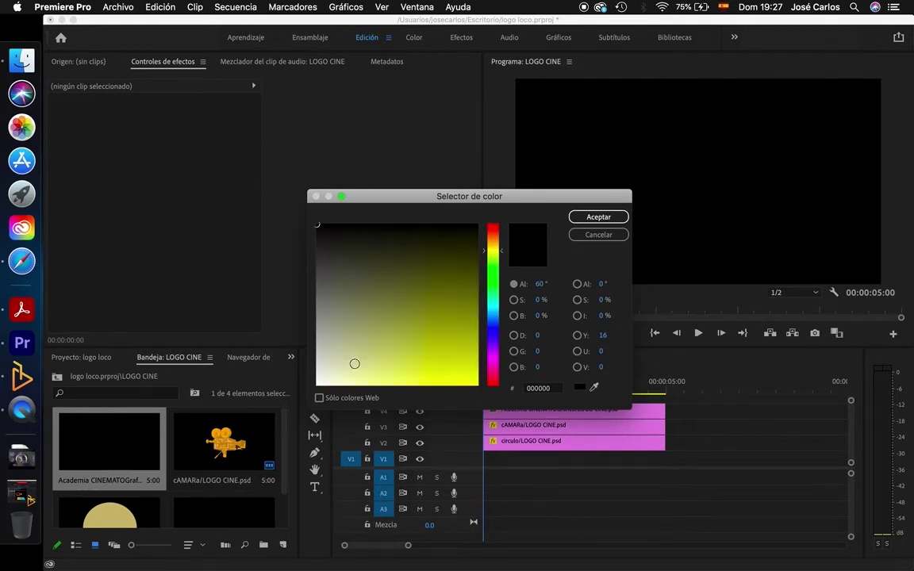
{"action": "left_click", "coordinate": [491, 247]}
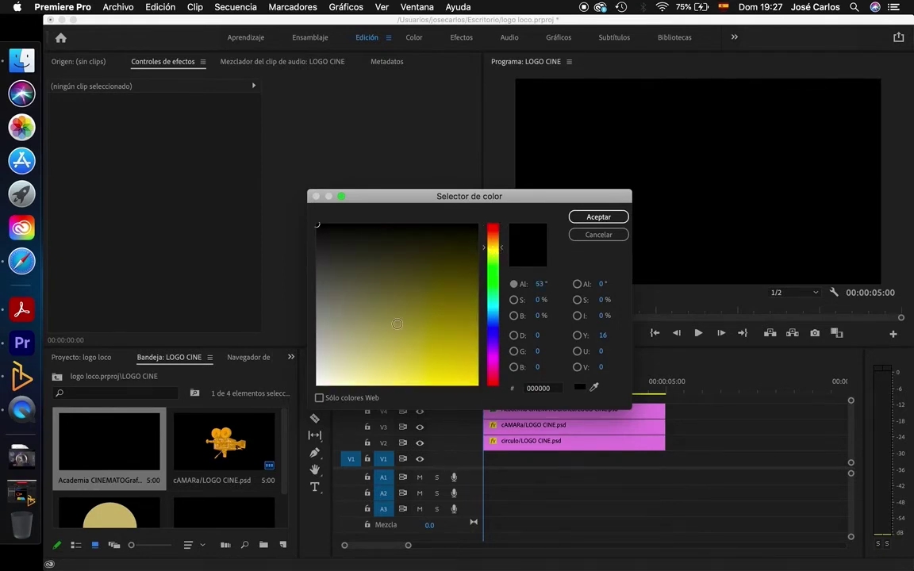
{"action": "left_click", "coordinate": [421, 362]}
{"action": "key", "text": "Return"}
{"action": "mouse_move", "coordinate": [102, 476]}
{"action": "left_mouse_down"}
{"action": "mouse_move", "coordinate": [490, 468]}
{"action": "mouse_move", "coordinate": [481, 466]}
{"action": "left_mouse_up"}
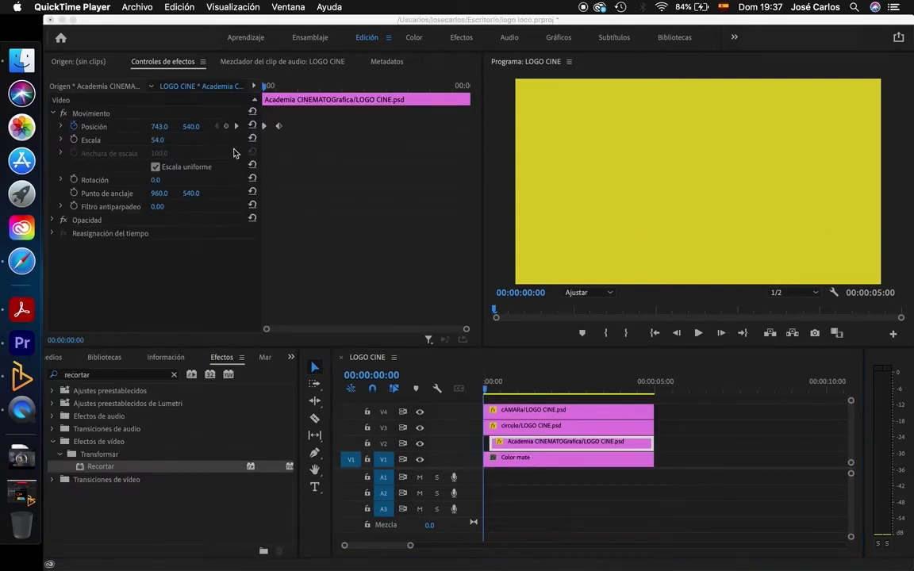
Preview the opening frames of the logo animation, then apply Recortar to the Academia text clip.
{"action": "left_click", "coordinate": [235, 153]}
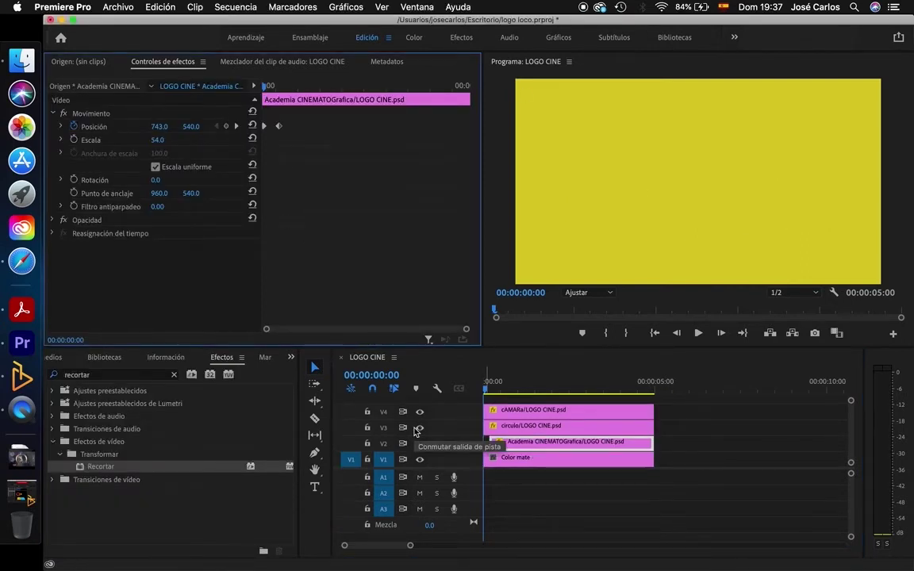
{"action": "key", "text": "space"}
{"action": "key", "text": "space"}
{"action": "right_click", "coordinate": [455, 400]}
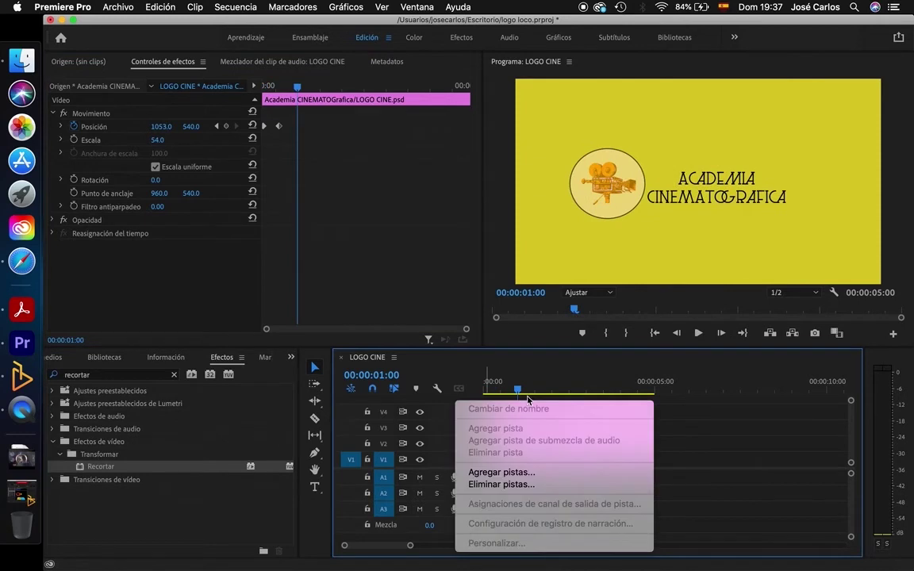
{"action": "left_click", "coordinate": [517, 392]}
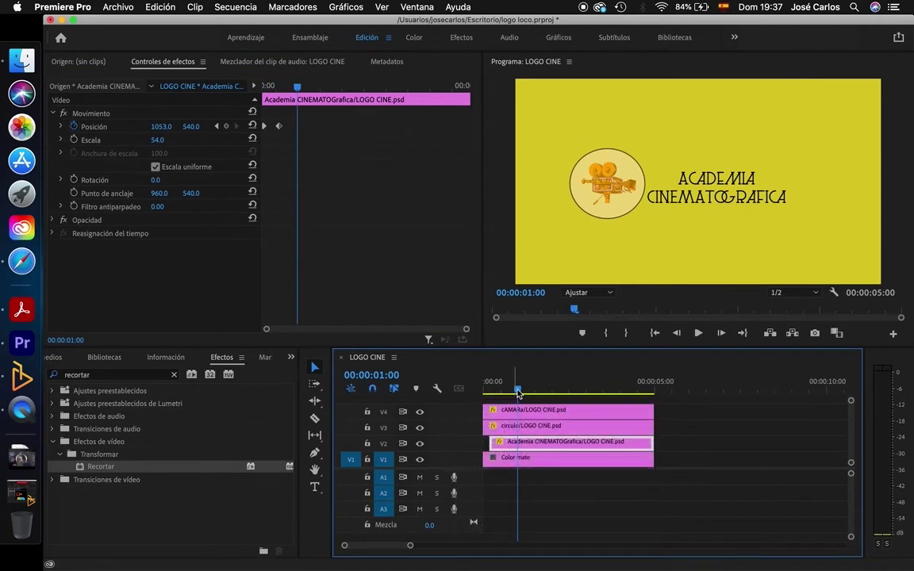
{"action": "left_click_drag", "start_coordinate": [517, 392], "coordinate": [491, 399]}
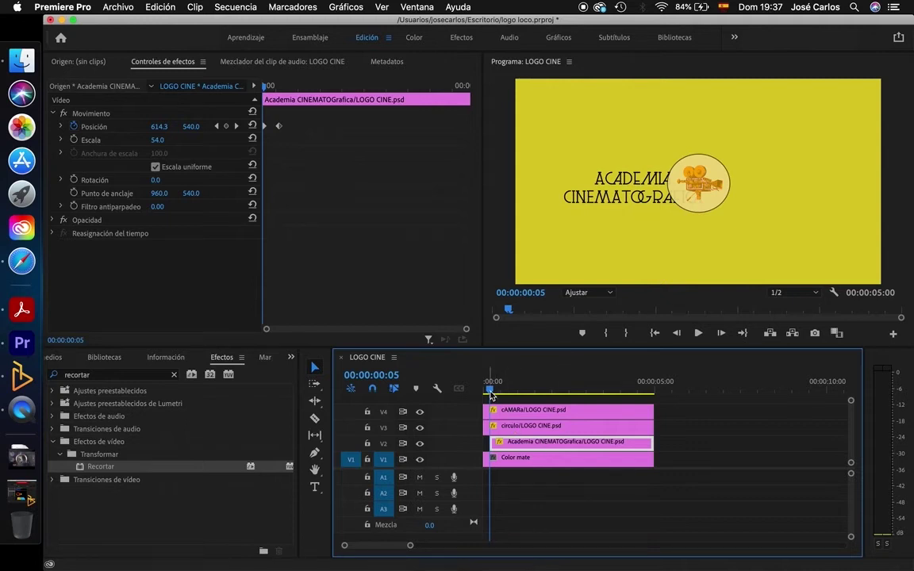
{"action": "left_click_drag", "start_coordinate": [491, 394], "coordinate": [516, 395]}
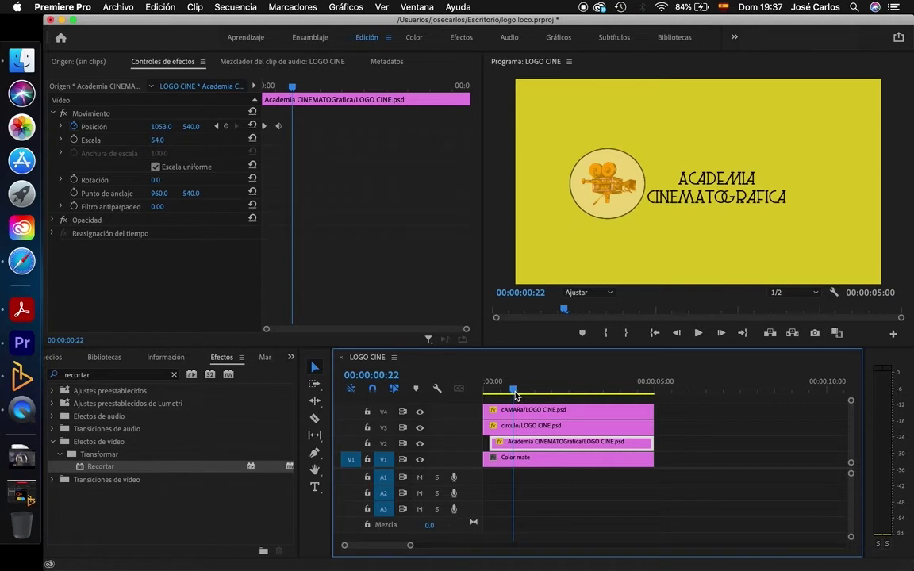
{"action": "left_click_drag", "start_coordinate": [514, 394], "coordinate": [492, 406]}
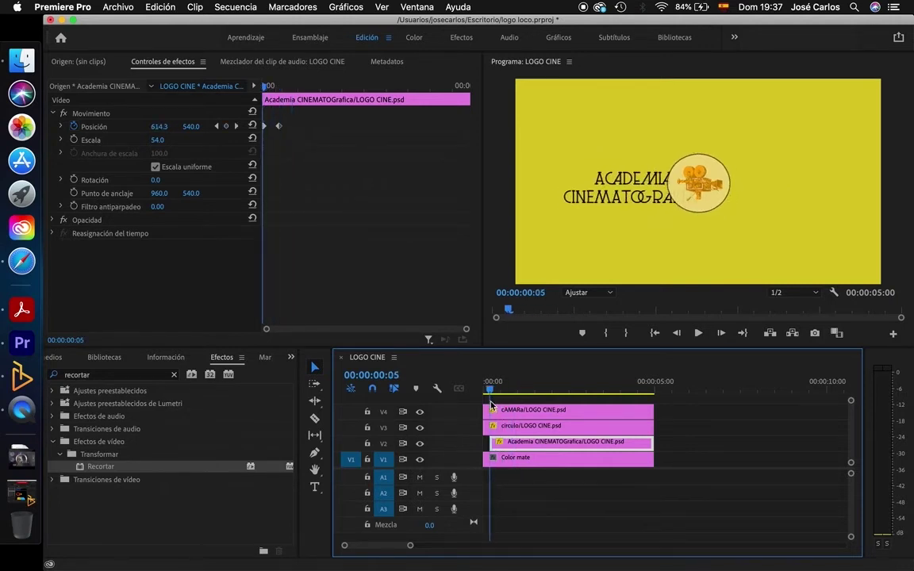
{"action": "left_click_drag", "start_coordinate": [94, 470], "coordinate": [555, 445]}
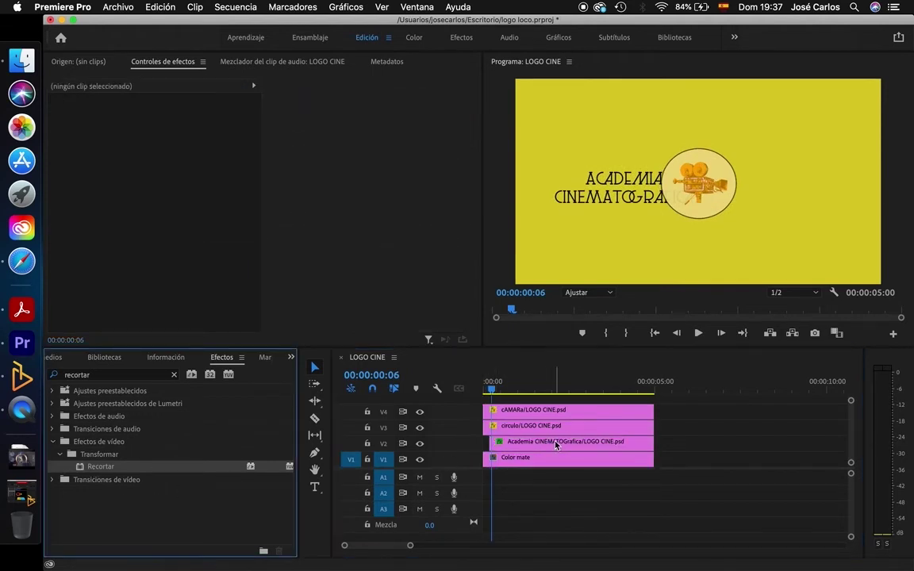
Select the Academia title clip and increase its left crop by about 8%.
{"action": "left_click", "coordinate": [549, 449]}
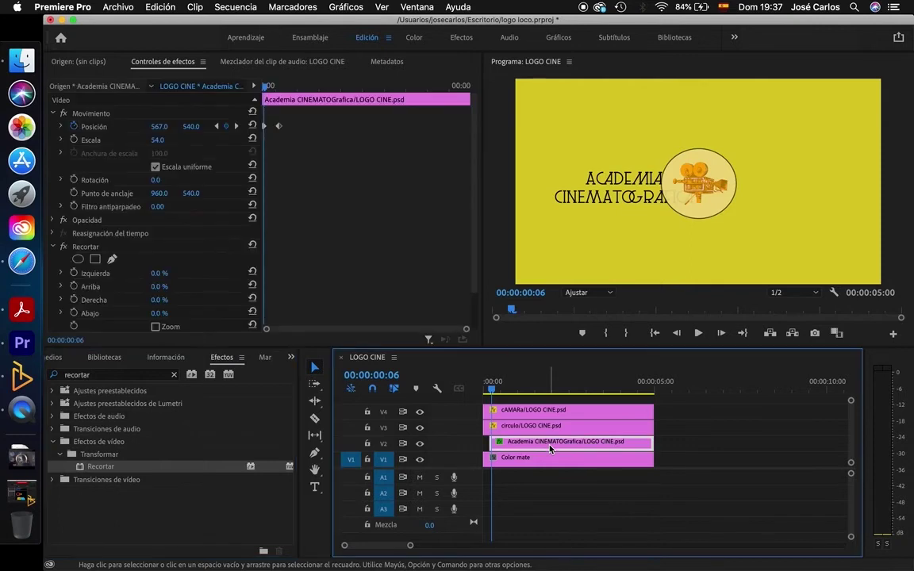
{"action": "left_click", "coordinate": [52, 112]}
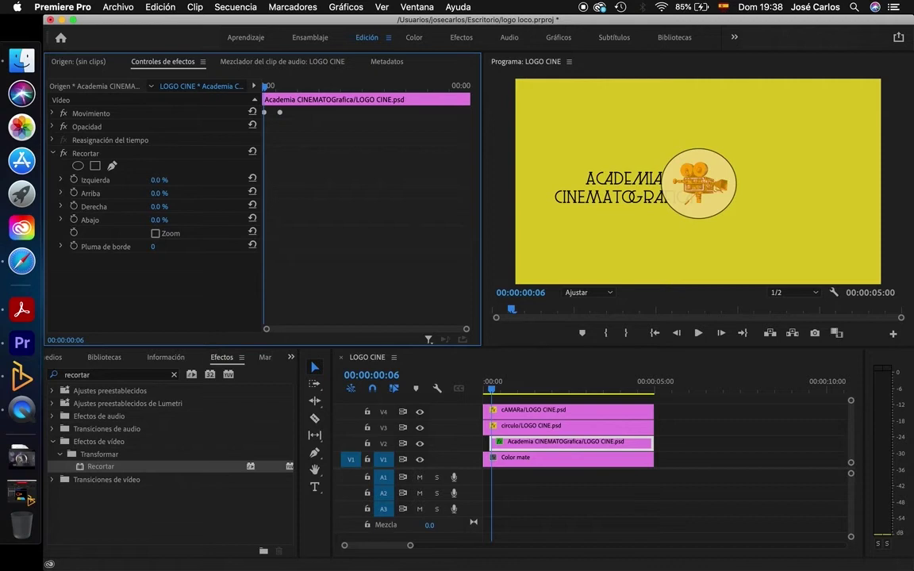
{"action": "left_click_drag", "start_coordinate": [159, 181], "coordinate": [165, 180]}
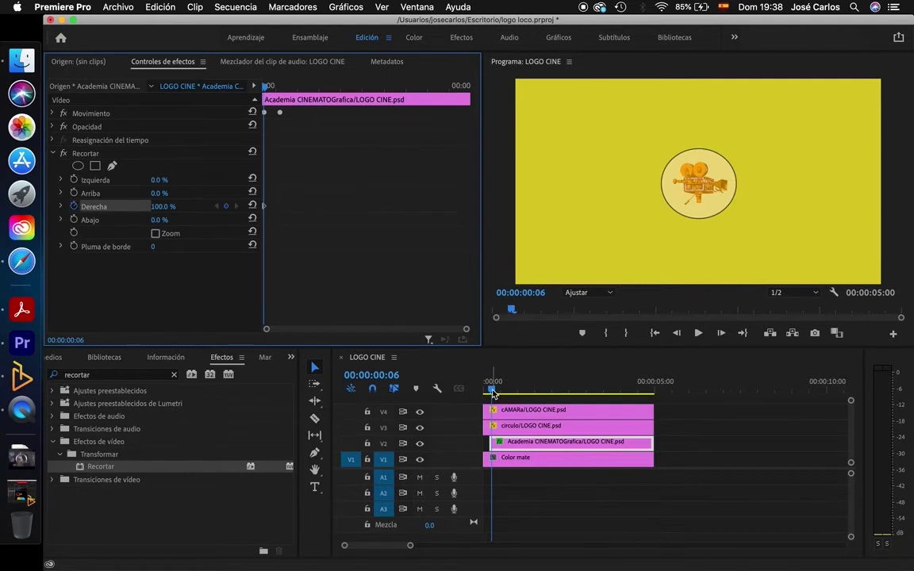
At 00:00:00:15, keyframe the Recortar right crop at 0% to reveal the text.
{"action": "left_click_drag", "start_coordinate": [492, 394], "coordinate": [509, 396]}
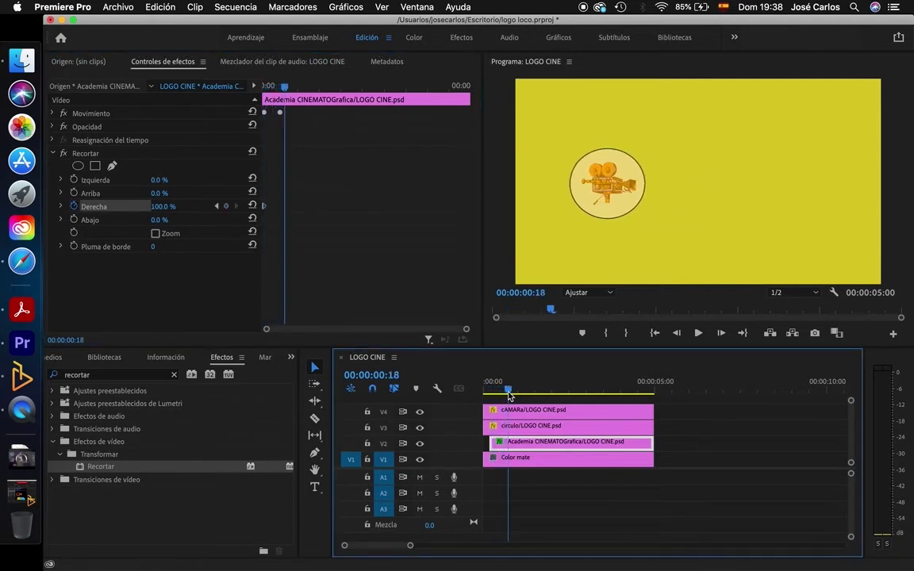
{"action": "key", "text": "Left"}
{"action": "key", "text": "Left"}
{"action": "key", "text": "Left"}
{"action": "key", "text": "Left"}
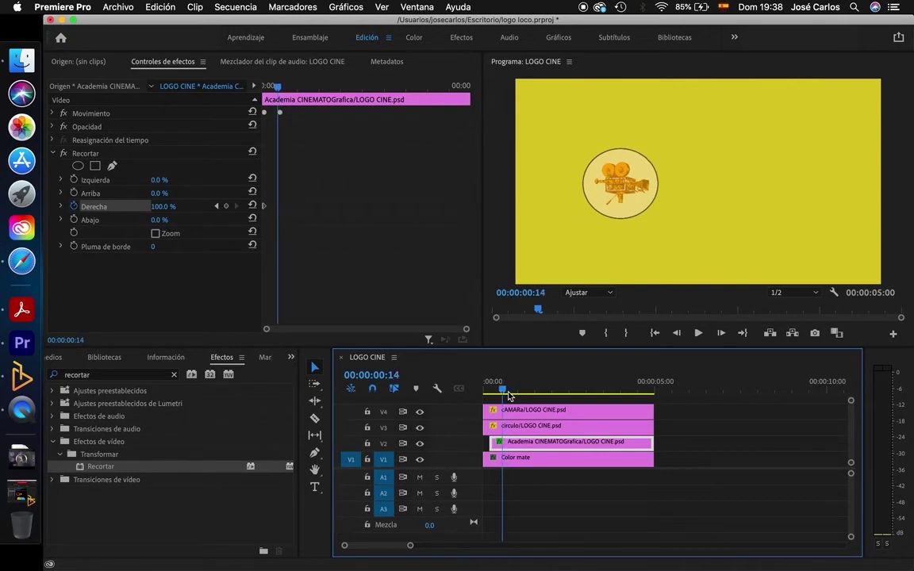
{"action": "key", "text": "Right"}
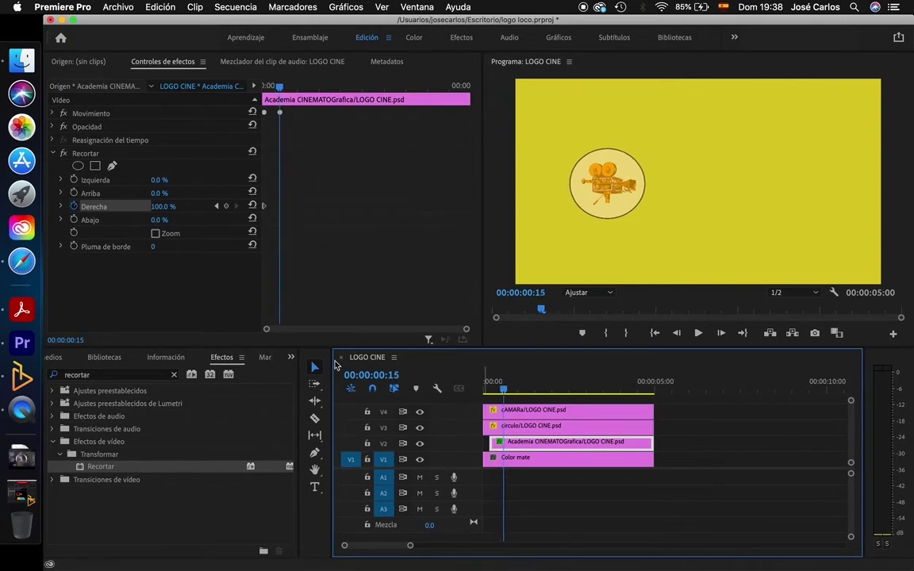
{"action": "left_click", "coordinate": [165, 207]}
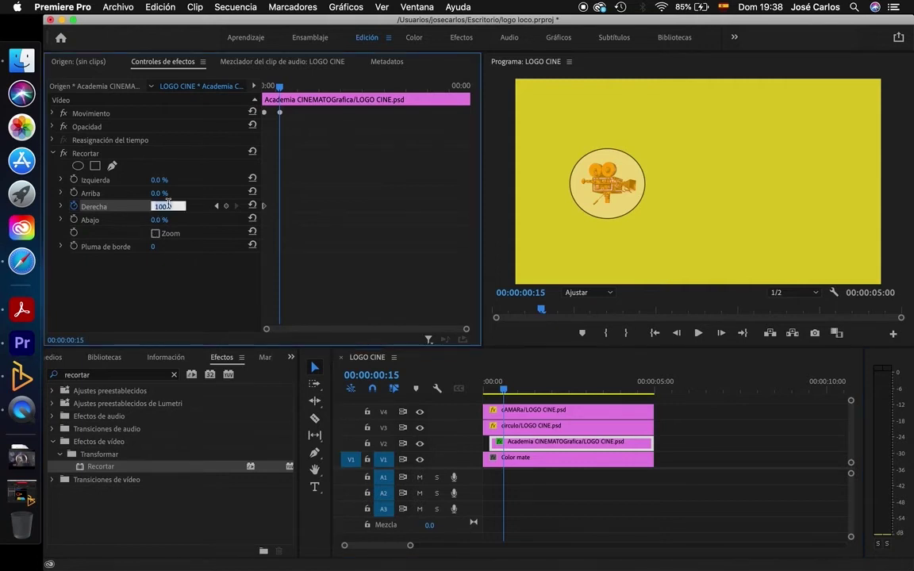
{"action": "type", "text": "0"}
{"action": "key", "text": "Return"}
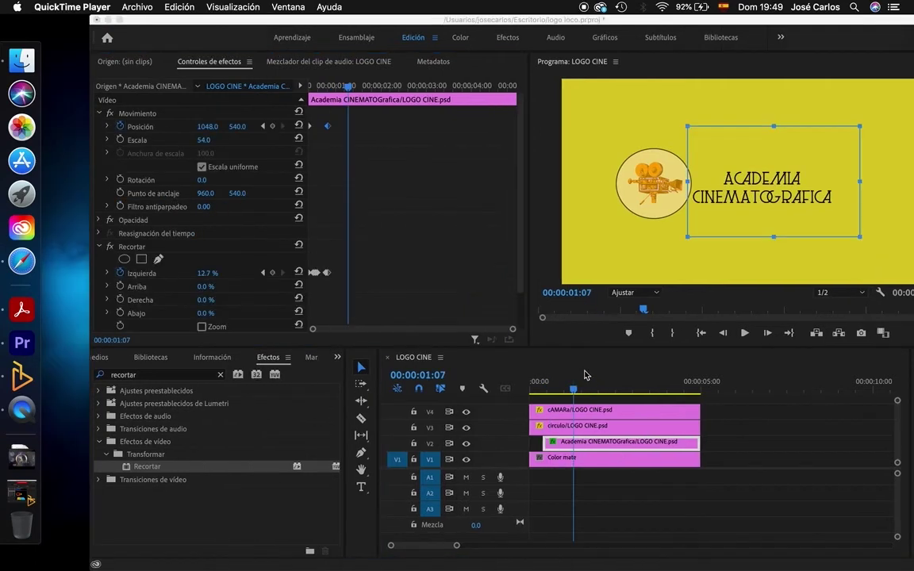
Play the title reveal from the start, then collapse the Movimiento and Recortar properties.
{"action": "left_click", "coordinate": [498, 390]}
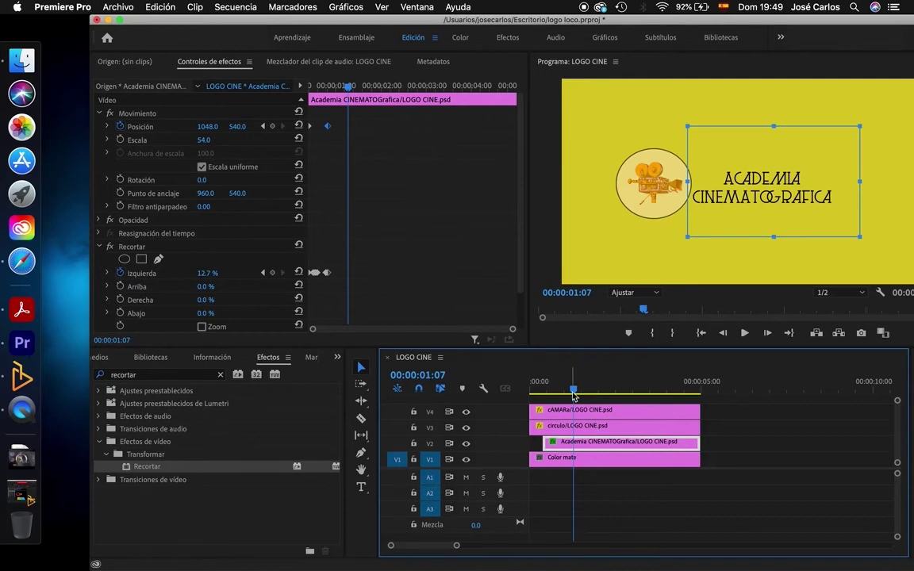
{"action": "left_click_drag", "start_coordinate": [573, 395], "coordinate": [508, 394]}
{"action": "key", "text": "space"}
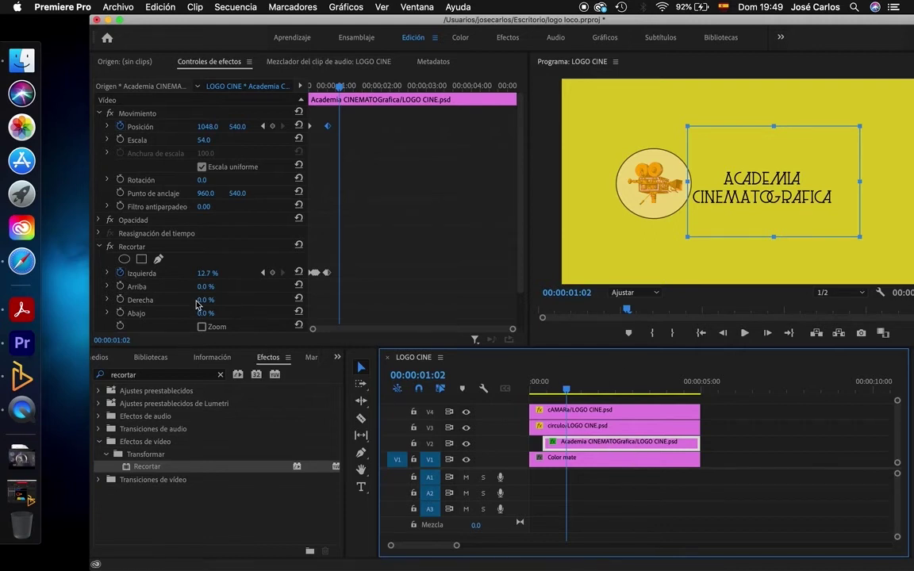
{"action": "left_click", "coordinate": [98, 113]}
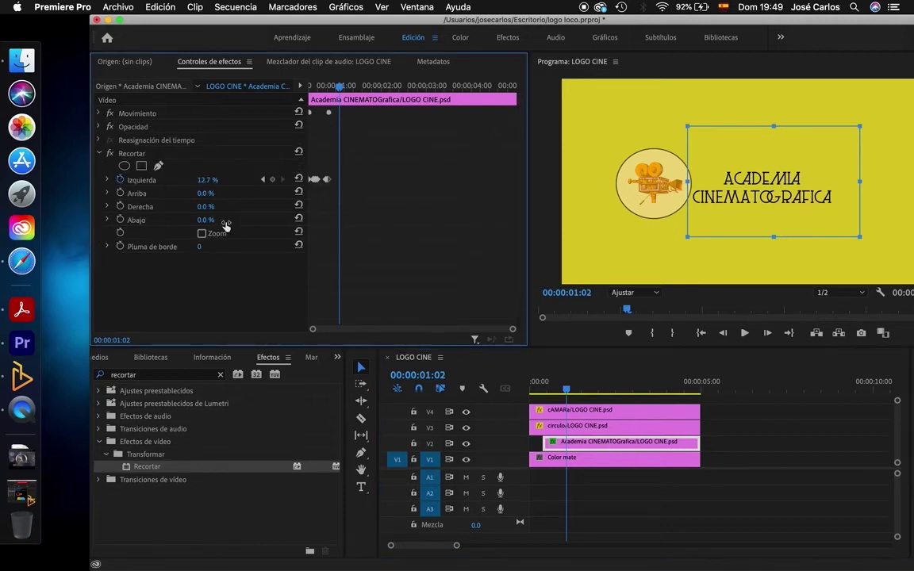
{"action": "left_click", "coordinate": [98, 153]}
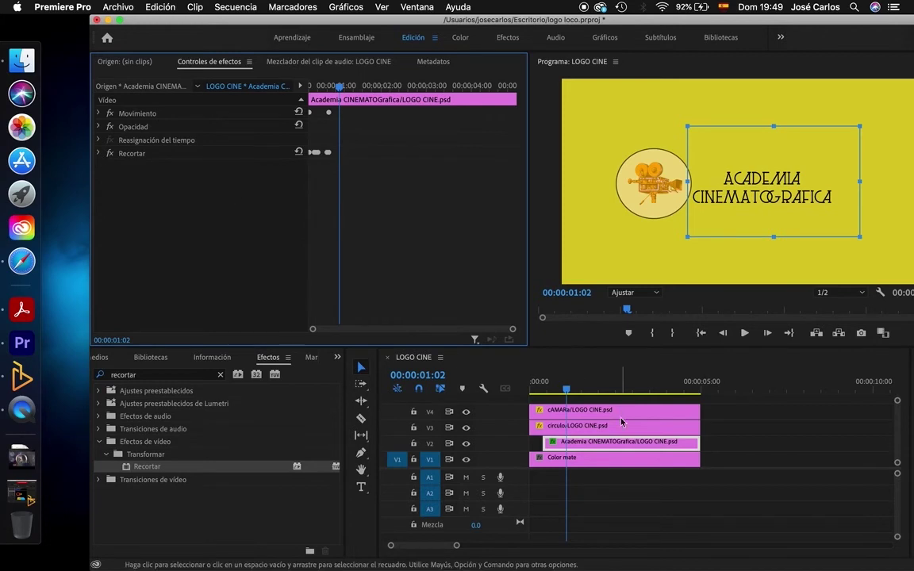
Nest the Academia title clip on V2 into a sequence named 'TEXTOOOO'.
{"action": "right_click", "coordinate": [615, 446]}
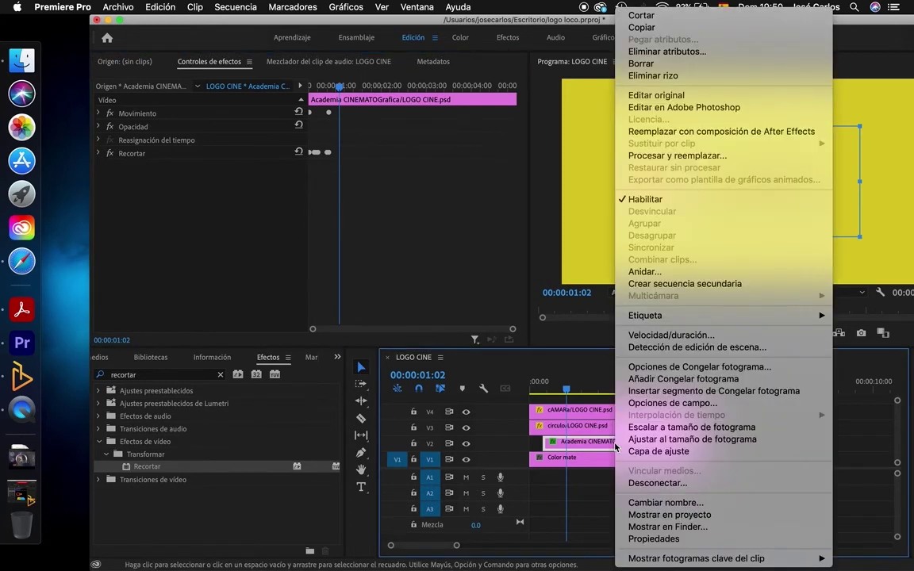
{"action": "left_click", "coordinate": [641, 272]}
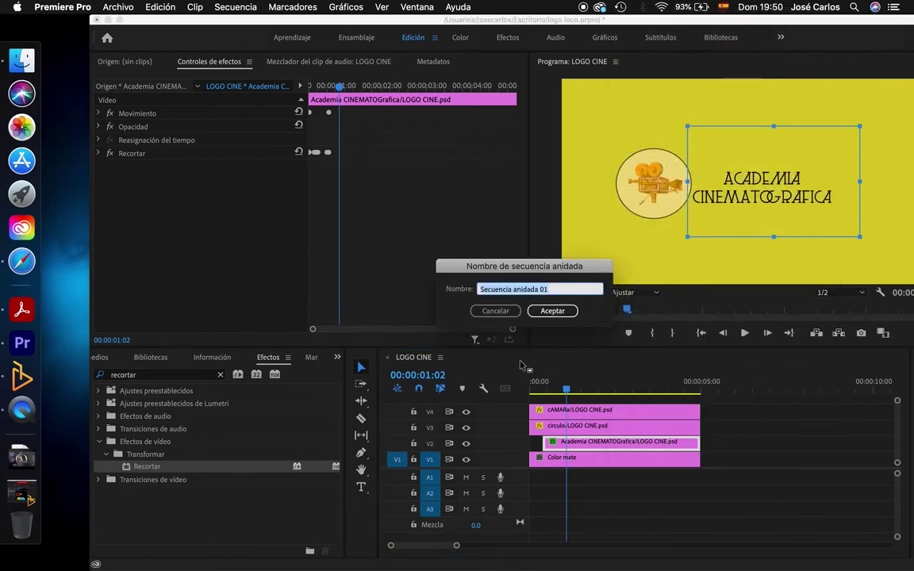
{"action": "type", "text": "TEXTO"}
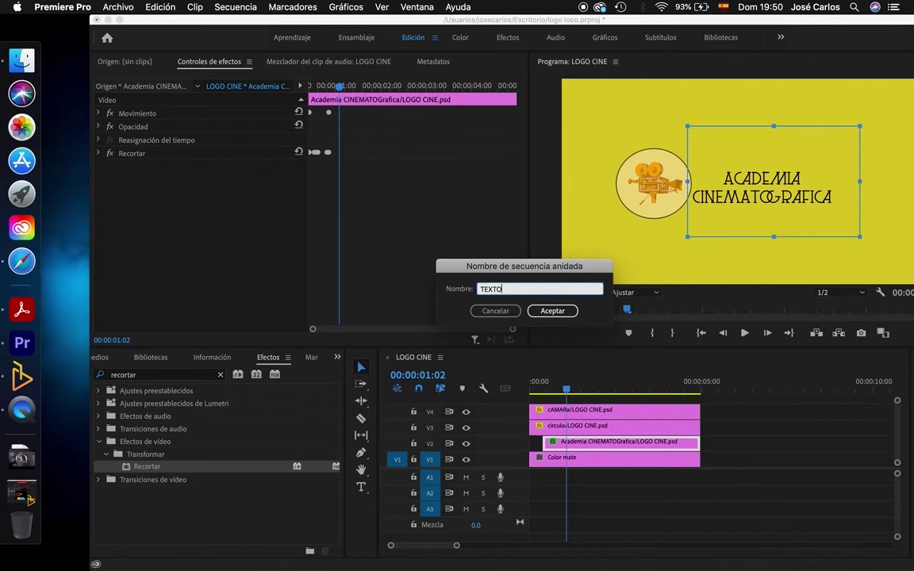
{"action": "type", "text": "OO"}
{"action": "key", "text": "Return"}
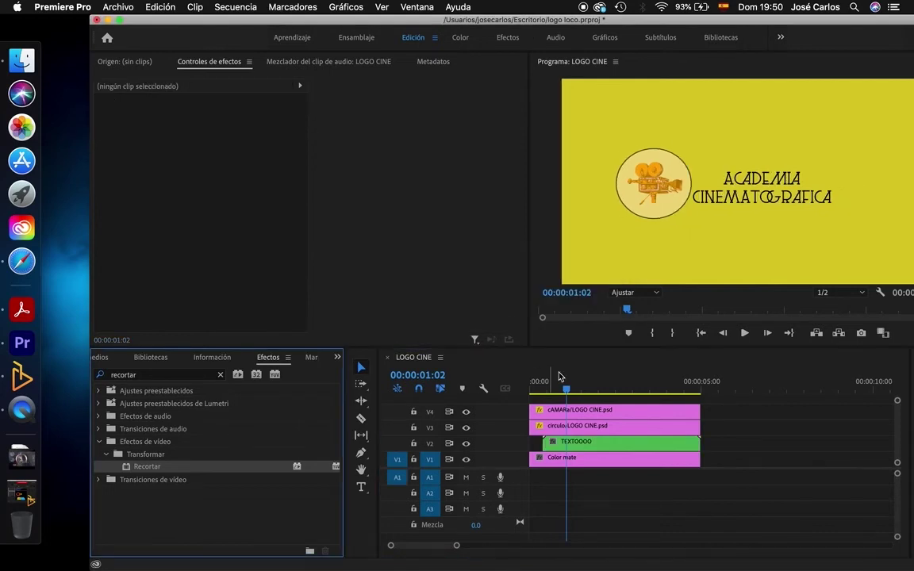
Cut the TEXTOOOO clip at 00:00:01:10 and delete the right-hand piece.
{"action": "left_click", "coordinate": [567, 391]}
{"action": "left_click_drag", "start_coordinate": [567, 391], "coordinate": [576, 393]}
{"action": "left_click", "coordinate": [361, 418]}
{"action": "left_click", "coordinate": [580, 445]}
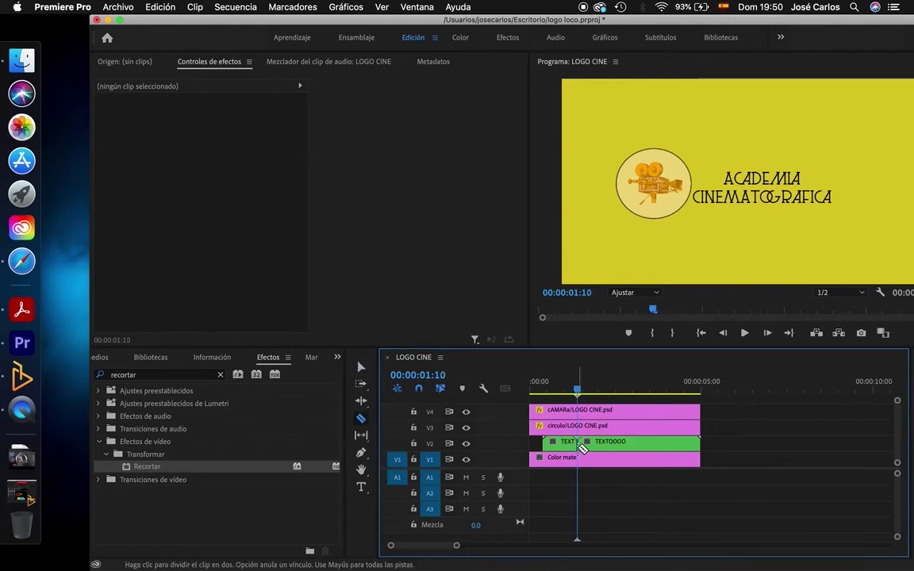
{"action": "left_click", "coordinate": [361, 366]}
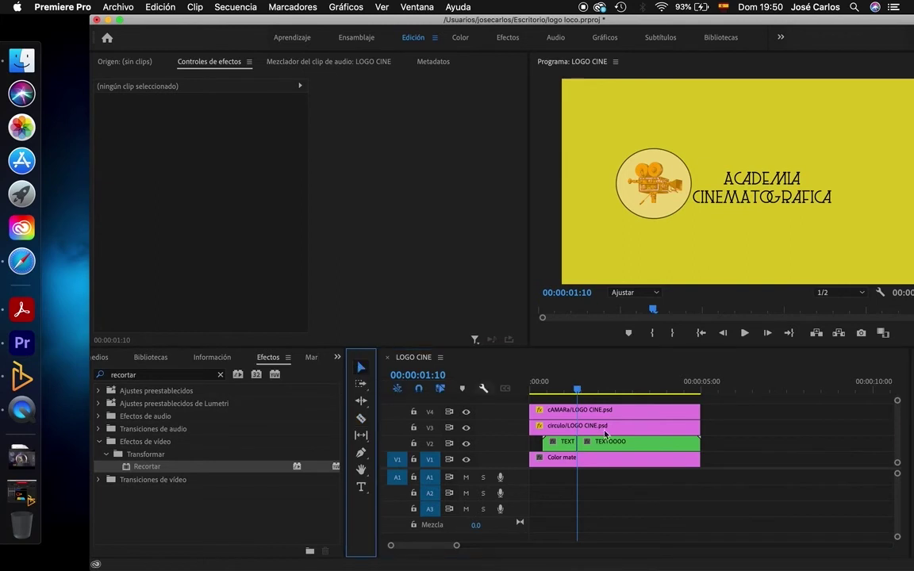
{"action": "left_click", "coordinate": [642, 447]}
{"action": "key", "text": "BackSpace"}
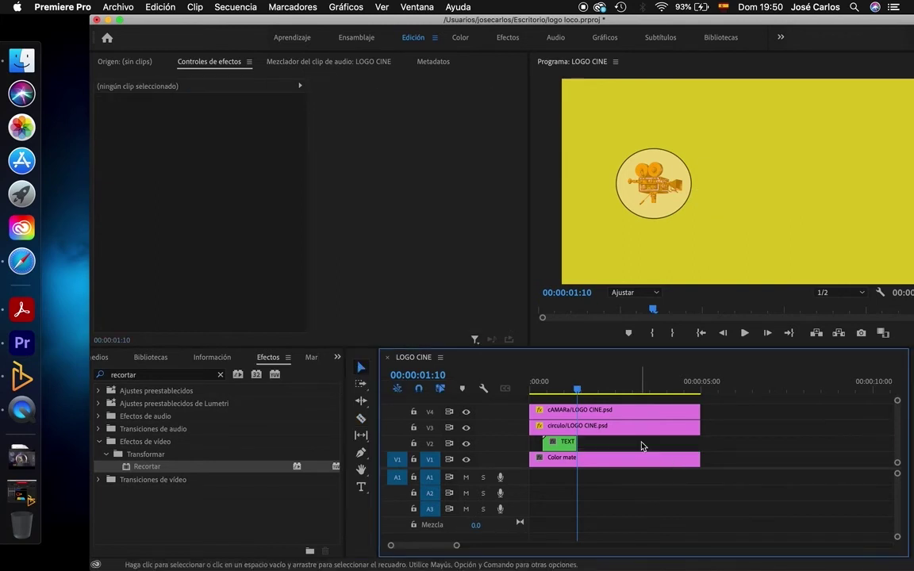
{"action": "left_click", "coordinate": [560, 444]}
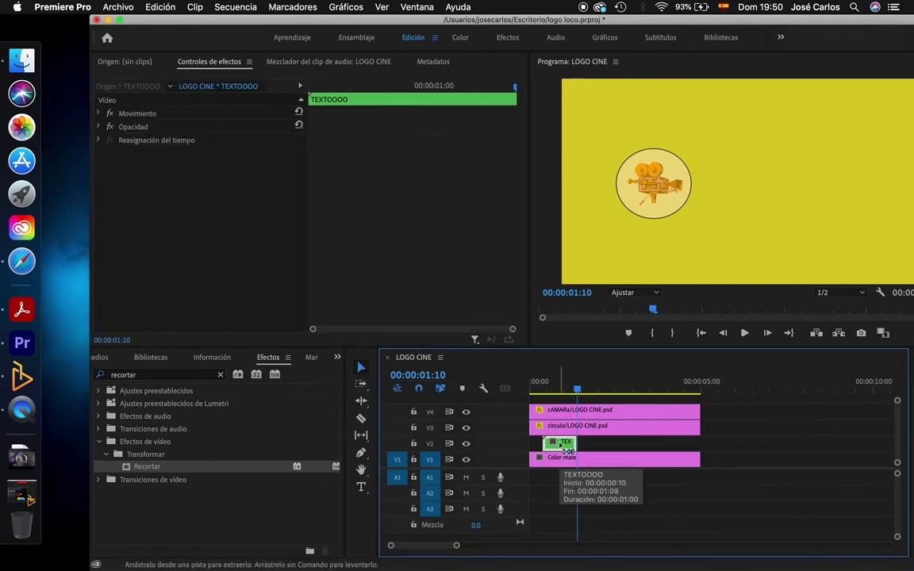
Place a duplicate of the TEXTOOOO clip right after itself with Invertir velocidad turned on.
{"action": "left_click", "coordinate": [580, 391]}
{"action": "left_click_drag", "start_coordinate": [581, 391], "coordinate": [584, 391]}
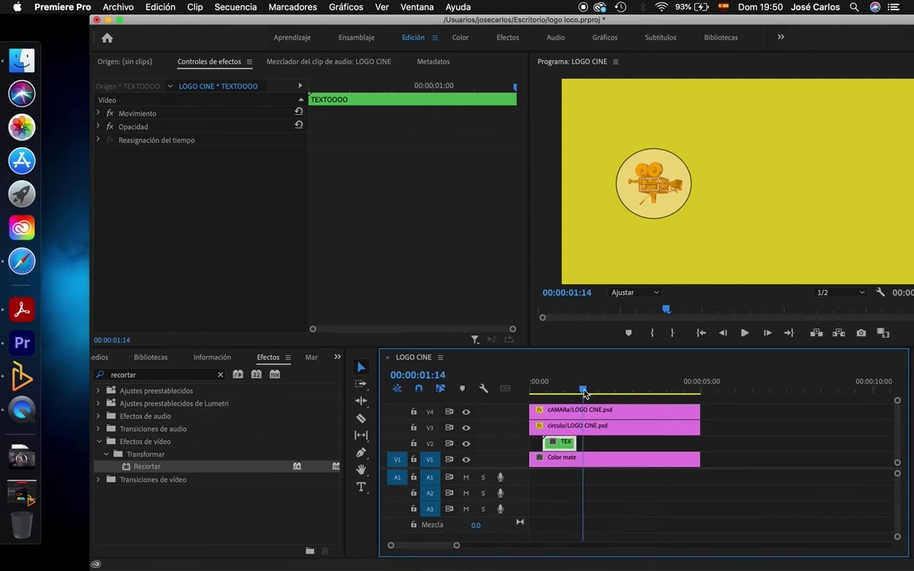
{"action": "left_click_drag", "start_coordinate": [560, 443], "coordinate": [595, 448]}
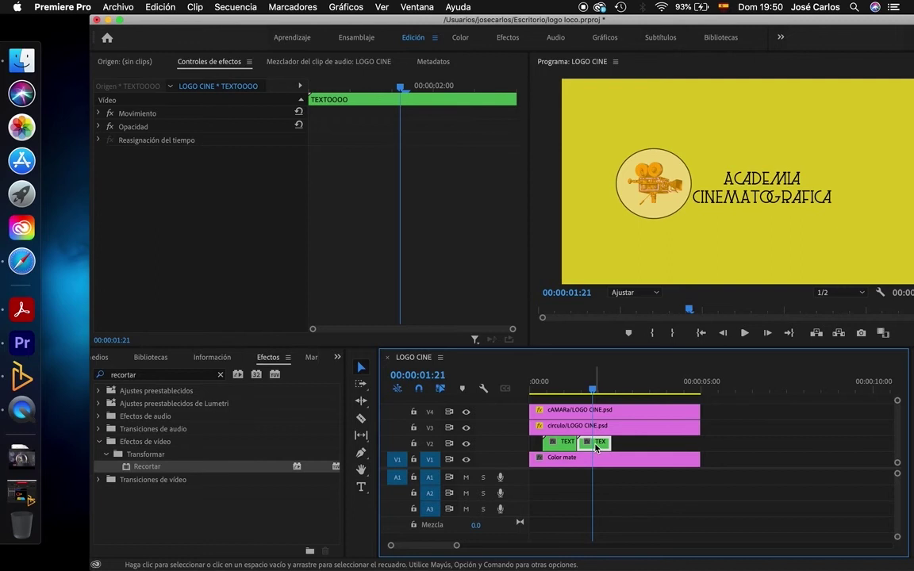
{"action": "right_click", "coordinate": [595, 448]}
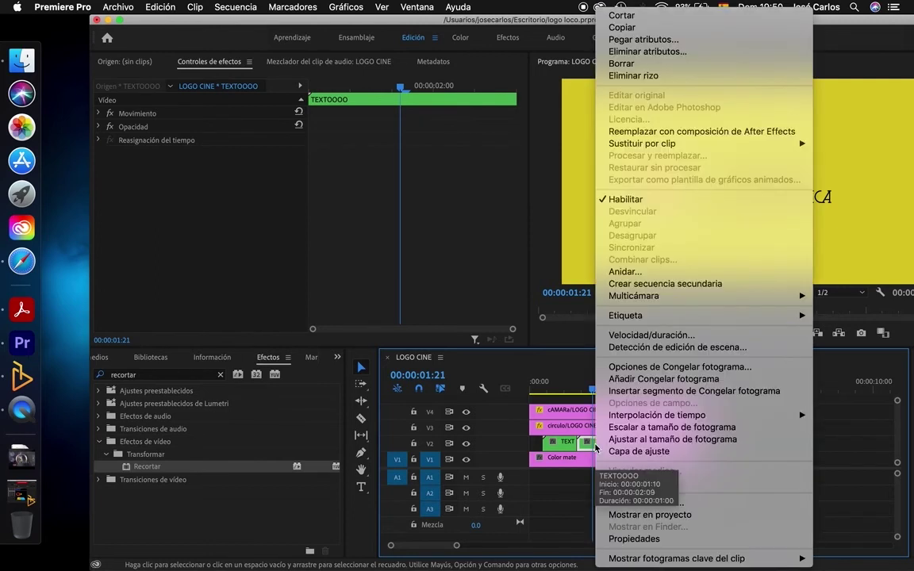
{"action": "left_click", "coordinate": [631, 335]}
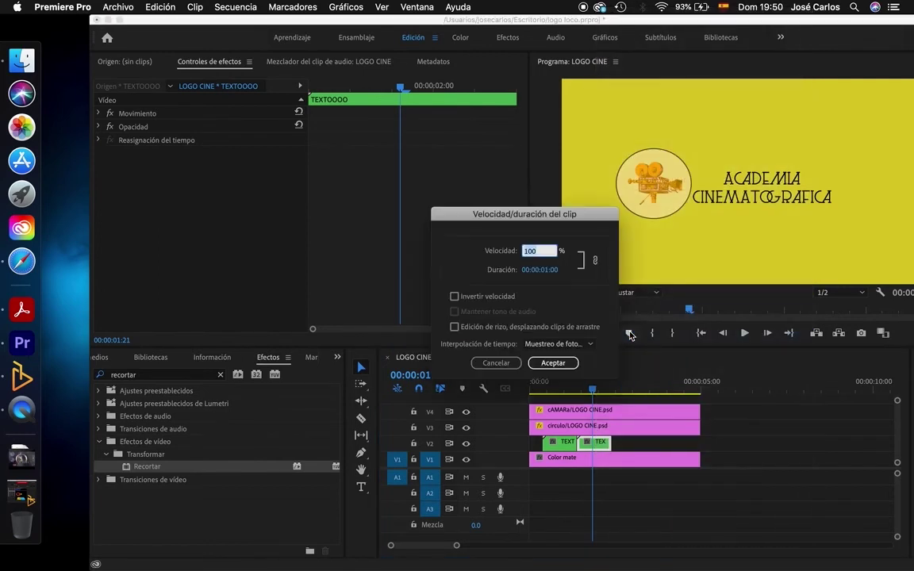
{"action": "left_click", "coordinate": [455, 297]}
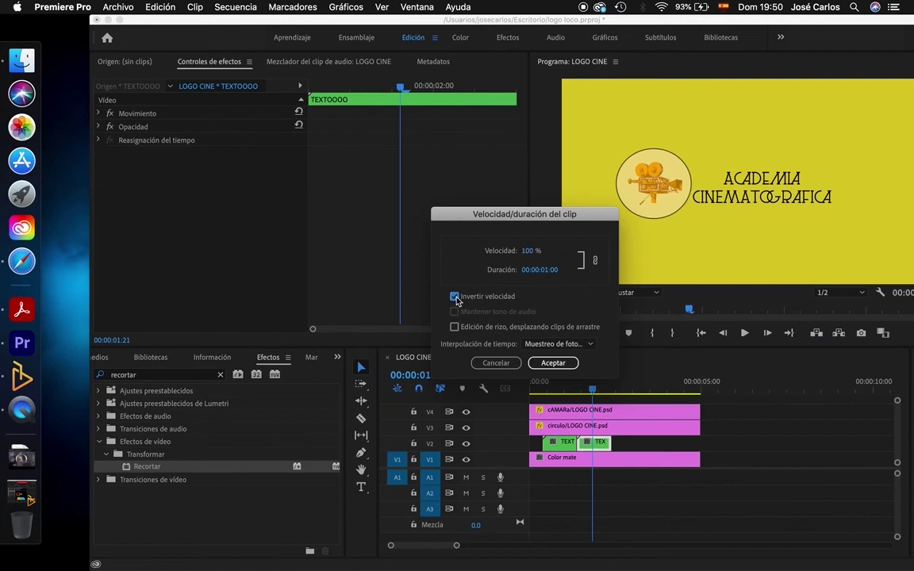
{"action": "left_click", "coordinate": [553, 363]}
{"action": "mouse_move", "coordinate": [587, 392]}
{"action": "left_mouse_down"}
{"action": "mouse_move", "coordinate": [574, 398]}
{"action": "mouse_move", "coordinate": [615, 406]}
{"action": "left_mouse_up"}
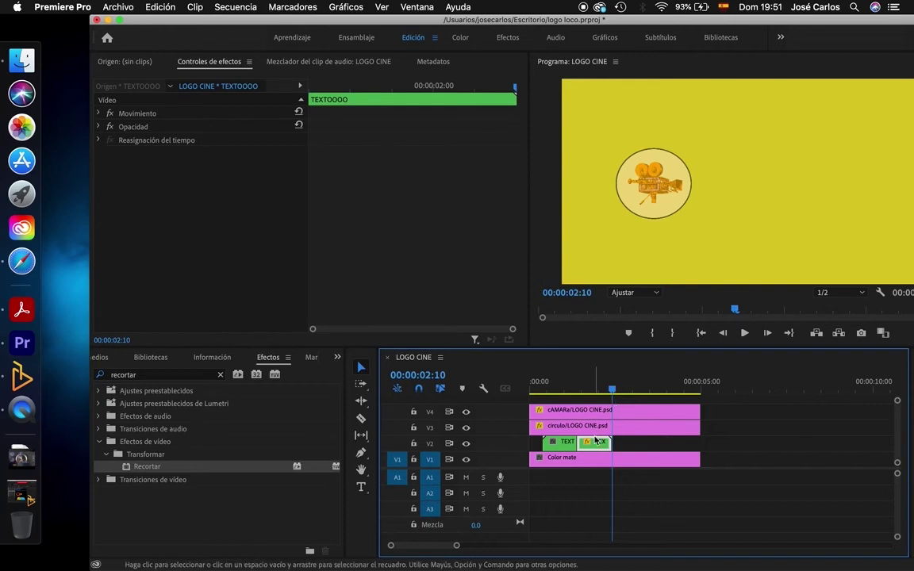
Push the reversed text copy 17 frames later and preview the animation from the start.
{"action": "mouse_move", "coordinate": [597, 443]}
{"action": "left_mouse_down"}
{"action": "mouse_move", "coordinate": [624, 447]}
{"action": "mouse_move", "coordinate": [588, 444]}
{"action": "mouse_move", "coordinate": [600, 443]}
{"action": "left_mouse_up"}
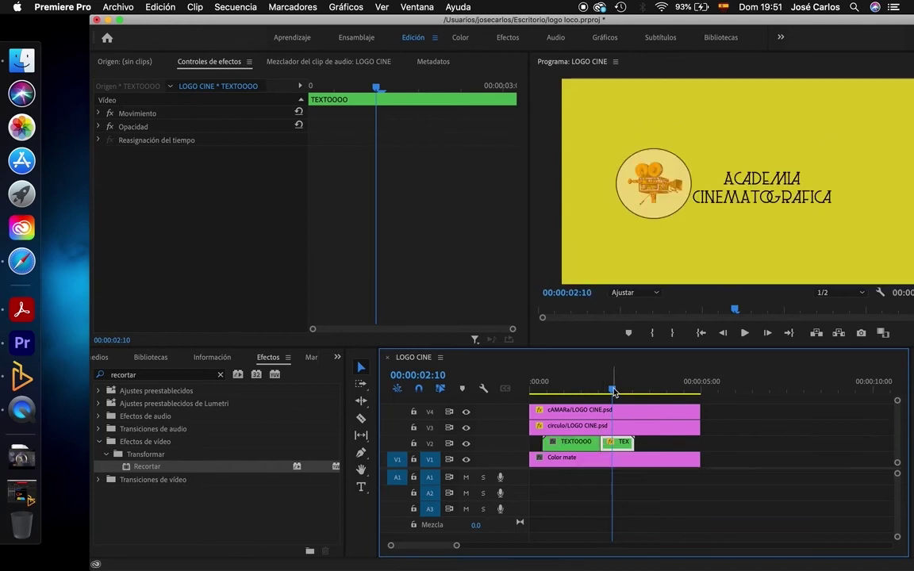
{"action": "left_click", "coordinate": [531, 390]}
{"action": "key", "text": "space"}
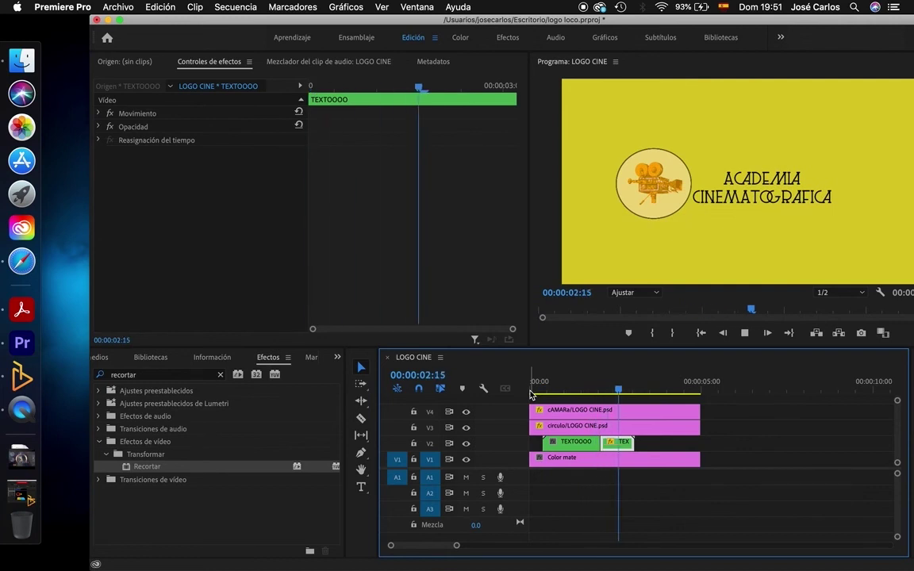
{"action": "key", "text": "space"}
Go to 00:00:03:02, where the title is gone, and select the circulo clip on V3.
{"action": "key", "text": "b"}
{"action": "left_click", "coordinate": [361, 367]}
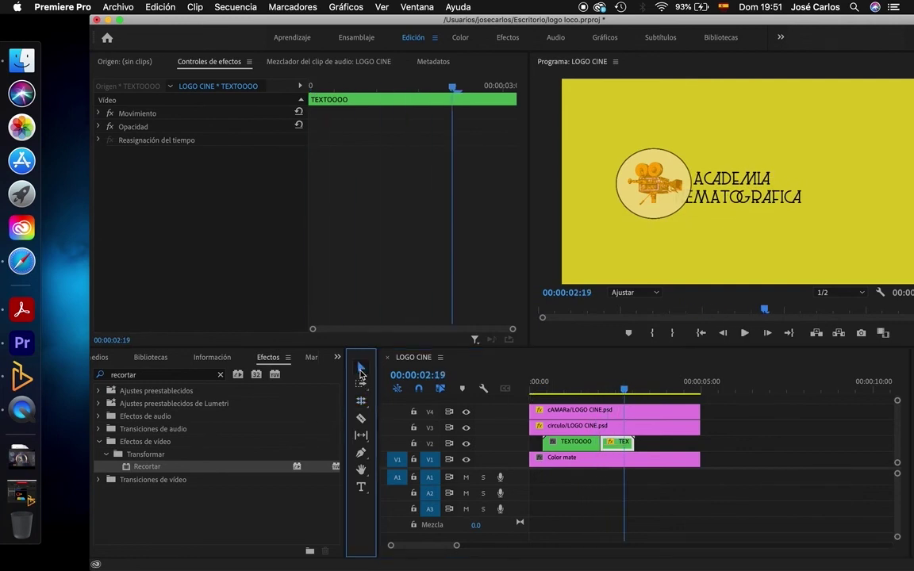
{"action": "left_click_drag", "start_coordinate": [626, 394], "coordinate": [637, 395]}
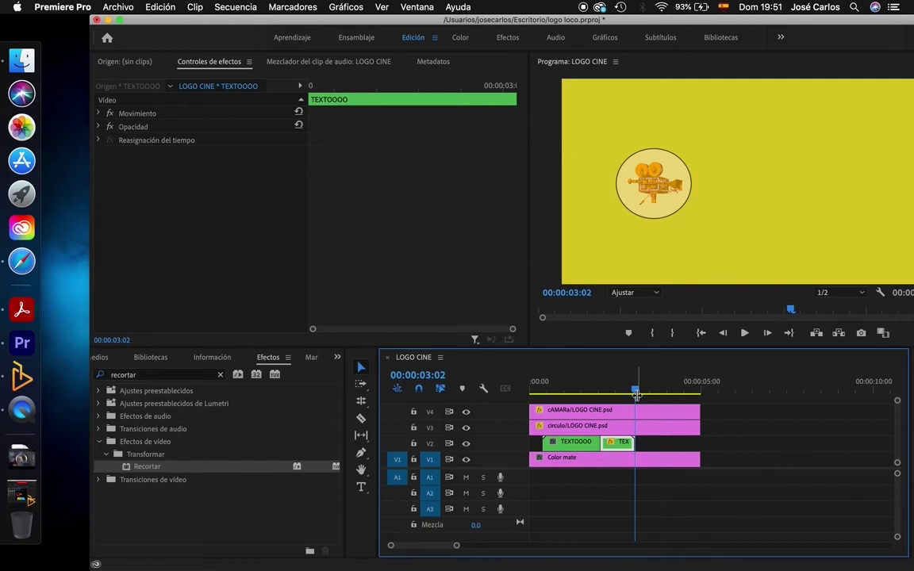
{"action": "left_click", "coordinate": [639, 430]}
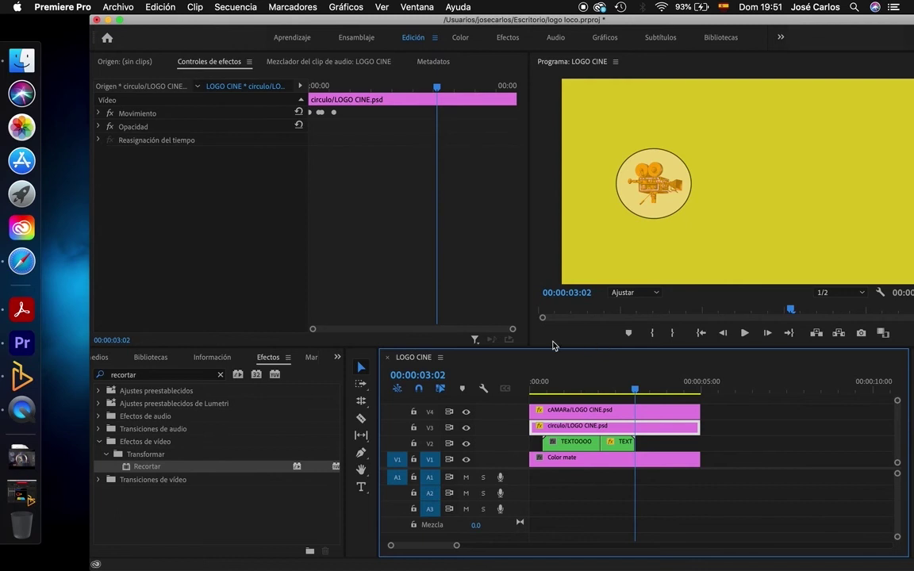
Add Position and Scale keyframes on the circulo clip at 00:00:03:02.
{"action": "left_click", "coordinate": [98, 114]}
{"action": "left_click_drag", "start_coordinate": [436, 122], "coordinate": [437, 122]}
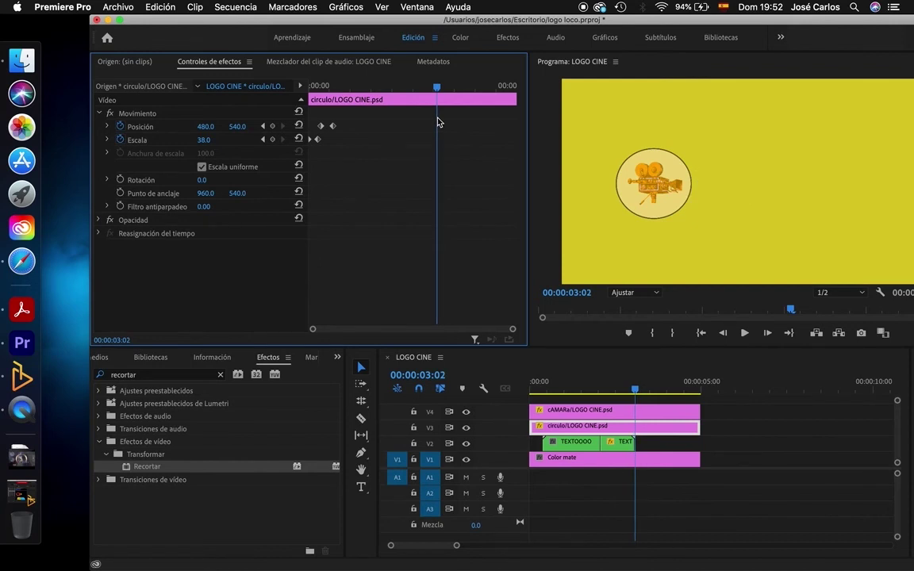
{"action": "left_click", "coordinate": [272, 126]}
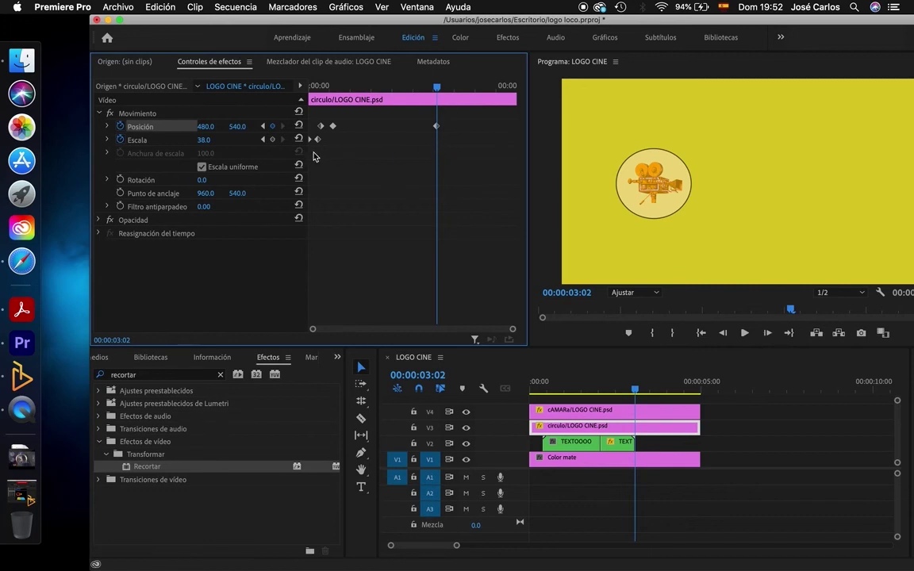
{"action": "left_click", "coordinate": [272, 140]}
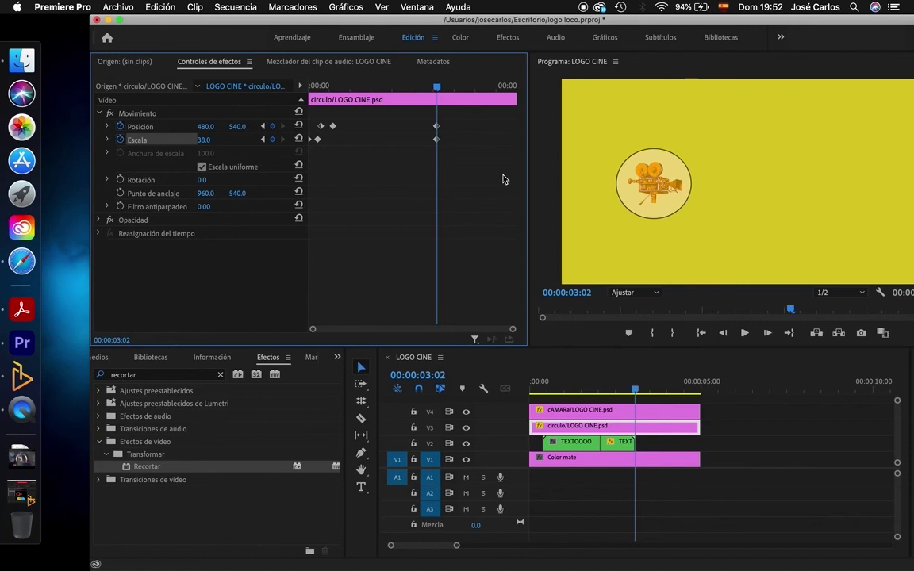
At 00:00:03:10, slide the circle right to Position X 939.
{"action": "key", "text": "Right"}
{"action": "key", "text": "Right"}
{"action": "key", "text": "Right"}
{"action": "key", "text": "Right"}
{"action": "key", "text": "Right"}
{"action": "key", "text": "Right"}
{"action": "key", "text": "Right"}
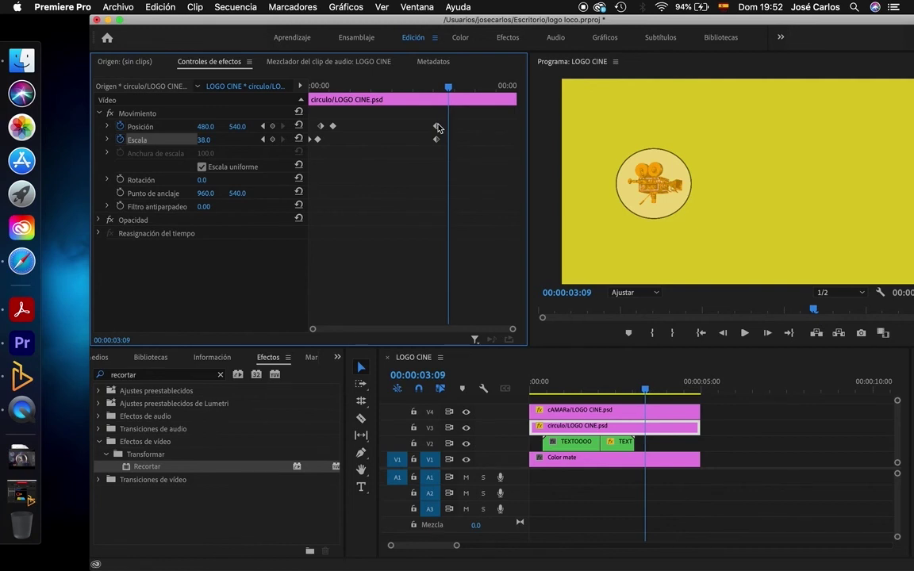
{"action": "key", "text": "Right"}
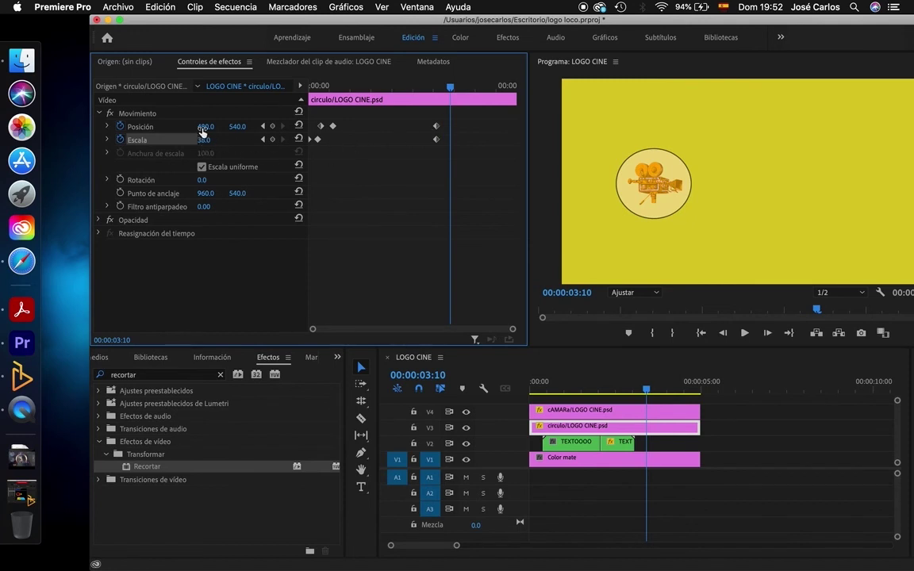
{"action": "mouse_move", "coordinate": [201, 127]}
{"action": "left_mouse_down"}
{"action": "mouse_move", "coordinate": [473, 127]}
{"action": "mouse_move", "coordinate": [469, 421]}
{"action": "left_mouse_up"}
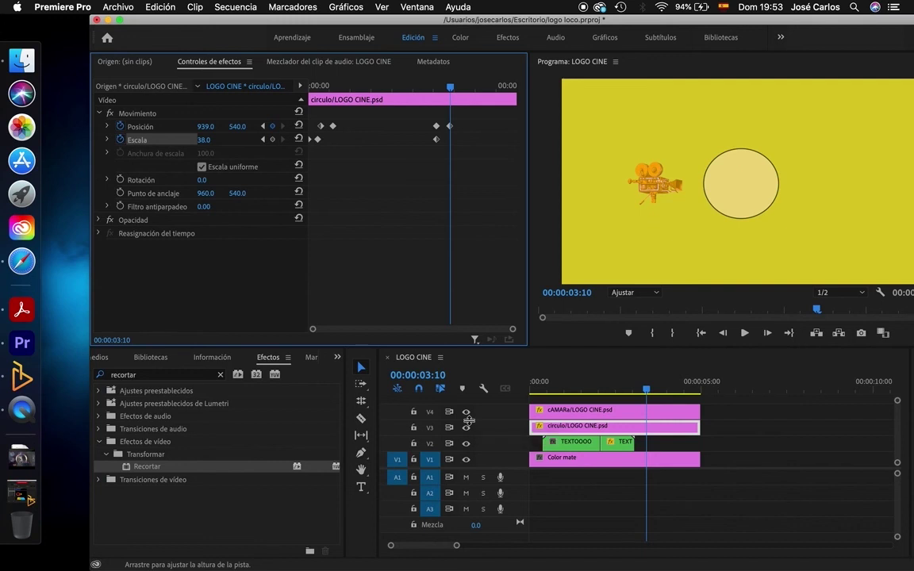
{"action": "left_click", "coordinate": [555, 410]}
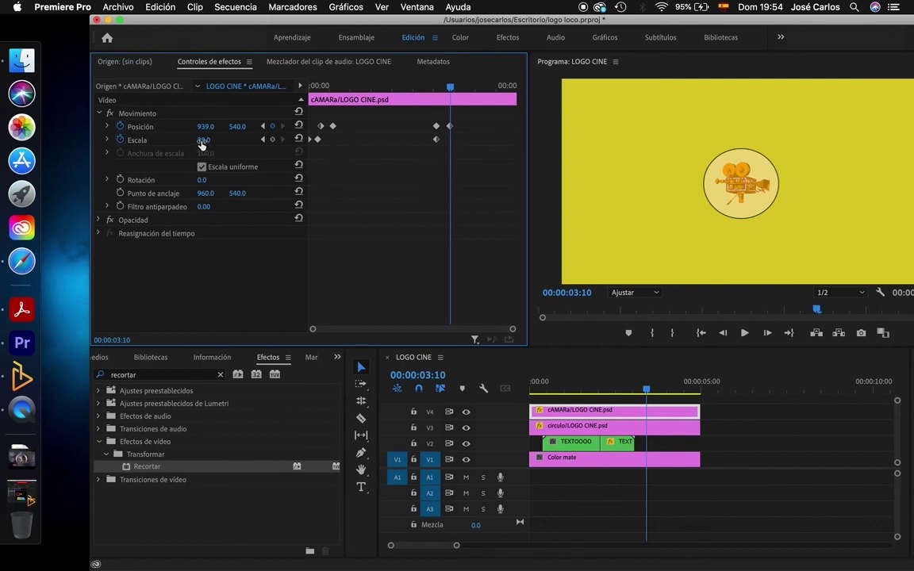
Keyframe the cAMARa clip's Scale at 50, then change it to 70.
{"action": "left_click", "coordinate": [213, 139]}
{"action": "type", "text": "5"}
{"action": "key", "text": "Return"}
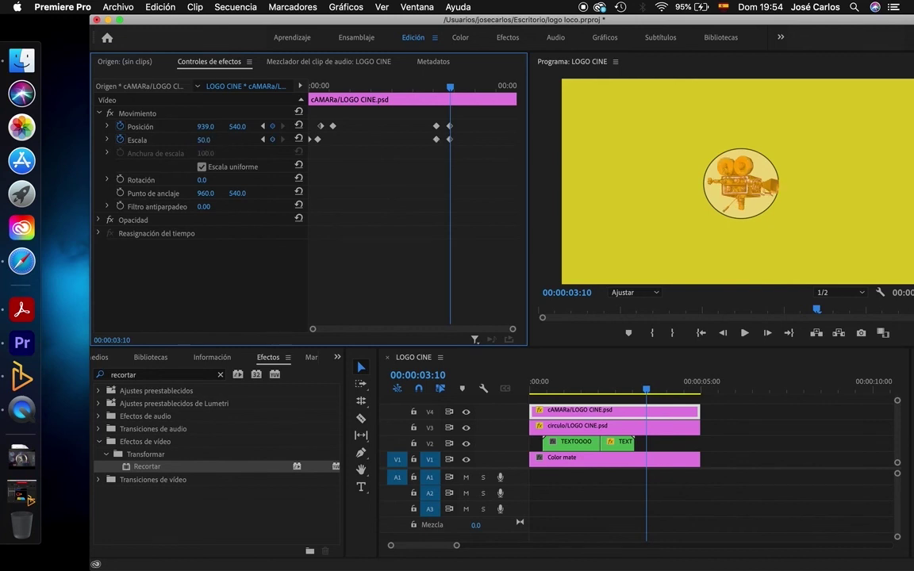
{"action": "left_click", "coordinate": [214, 139]}
{"action": "type", "text": "7"}
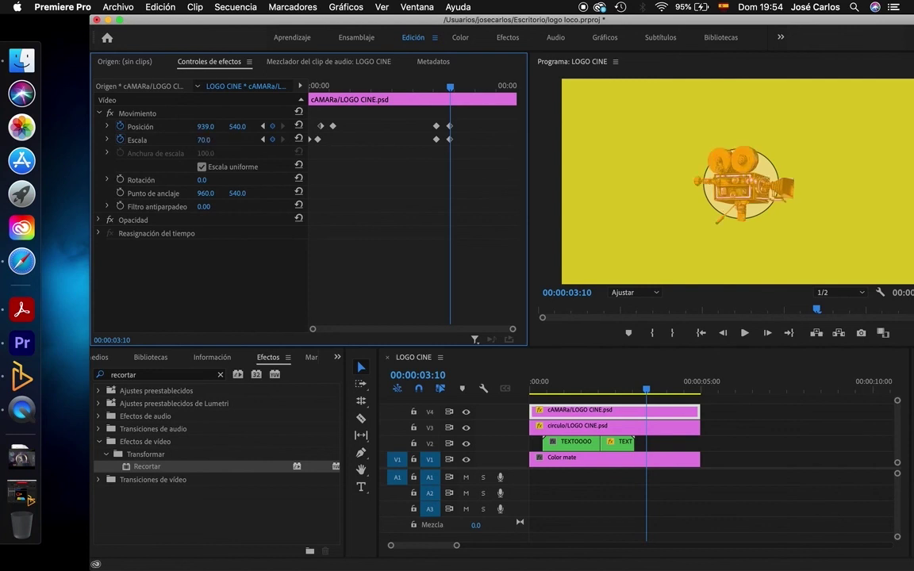
{"action": "left_click", "coordinate": [651, 414]}
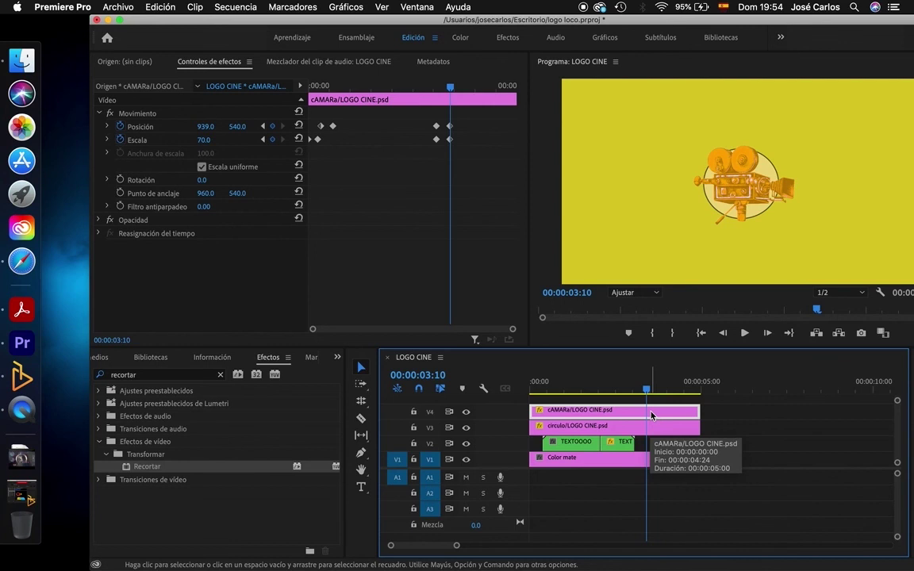
Set the circulo clip's Scale to 70 and shorten the end of the yellow Color mate clip.
{"action": "left_click", "coordinate": [650, 427]}
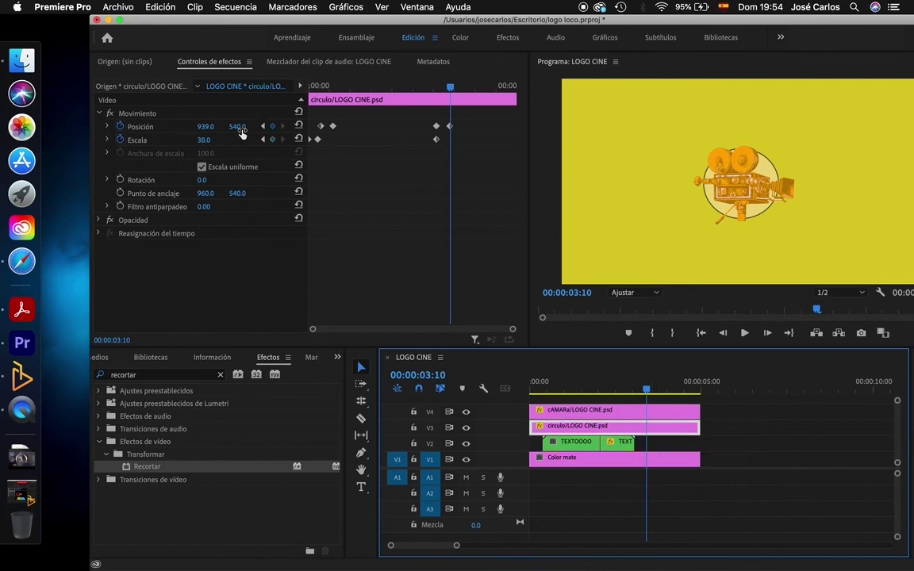
{"action": "left_click", "coordinate": [211, 138]}
{"action": "type", "text": "70"}
{"action": "key", "text": "Return"}
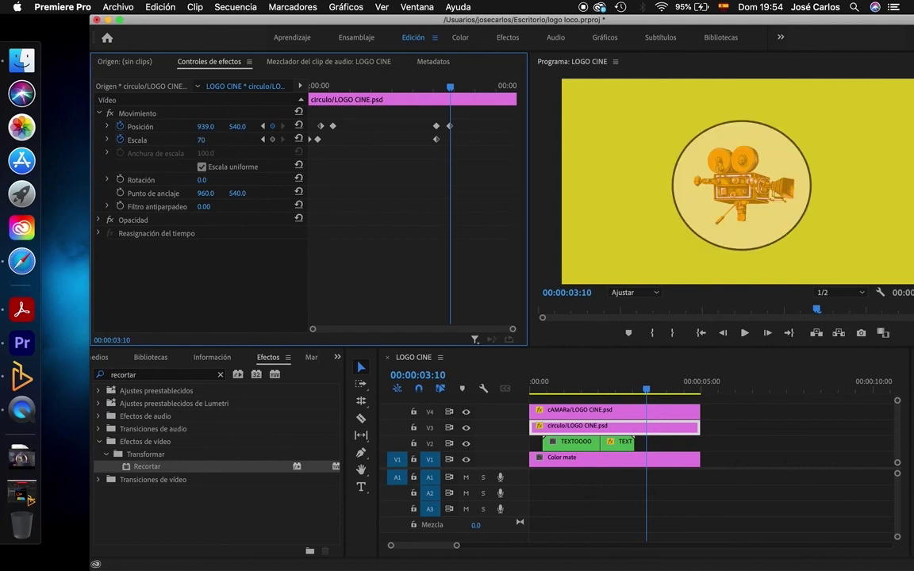
{"action": "left_click_drag", "start_coordinate": [700, 459], "coordinate": [638, 459]}
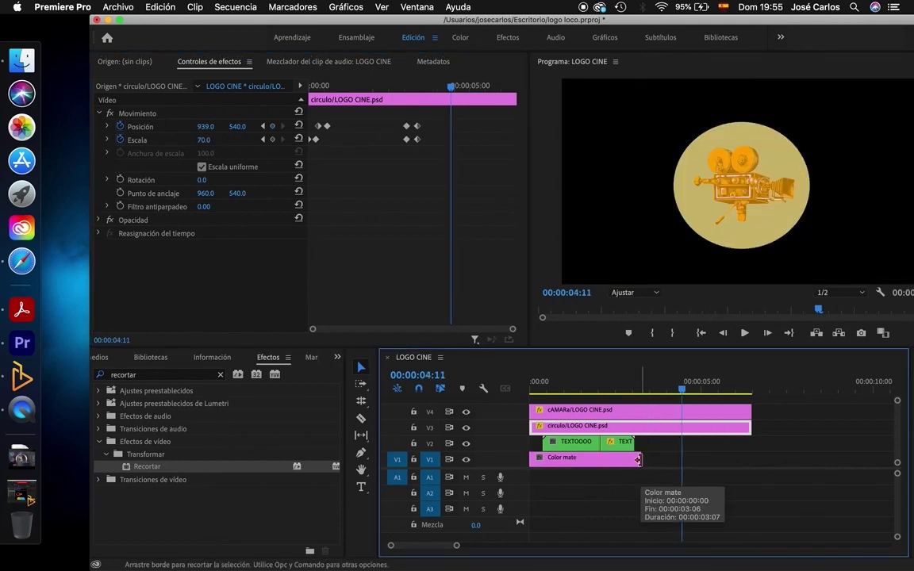
Import the Forman vs Forman still and place it on V1 after Color mate.
{"action": "key", "text": "super+i"}
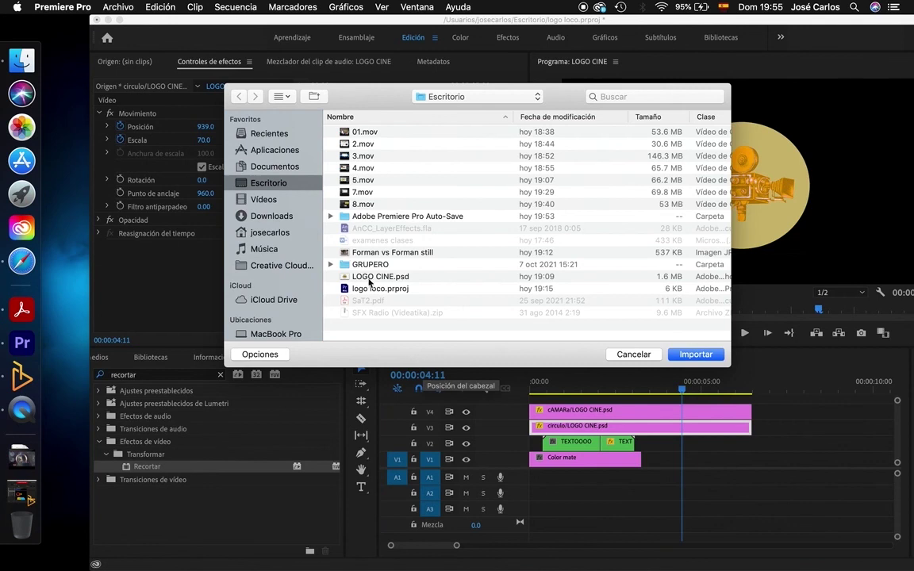
{"action": "left_click", "coordinate": [388, 254]}
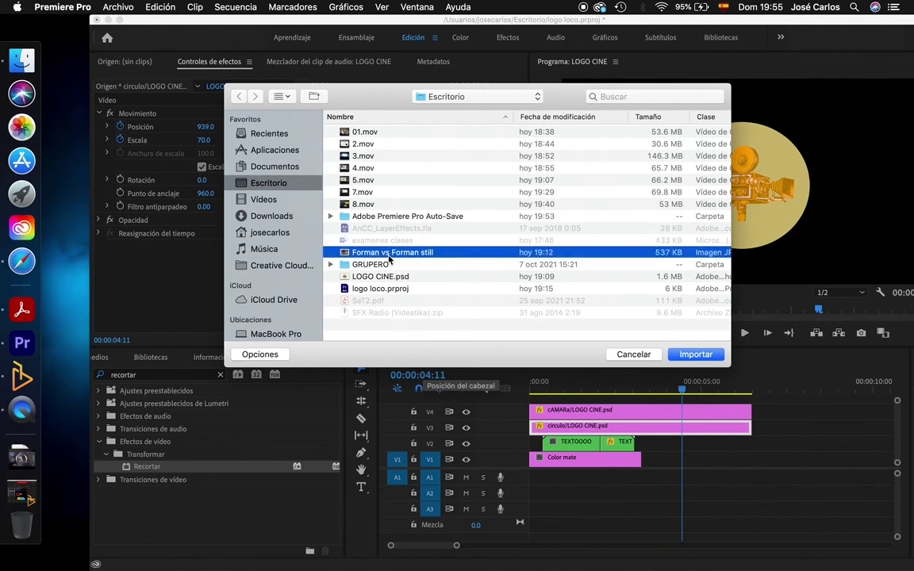
{"action": "key", "text": "Return"}
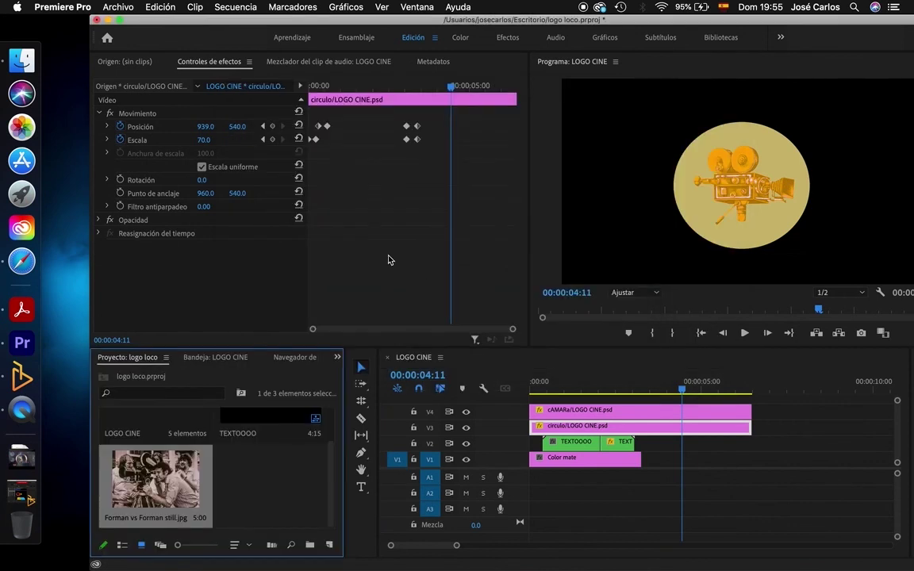
{"action": "left_click_drag", "start_coordinate": [158, 476], "coordinate": [649, 462]}
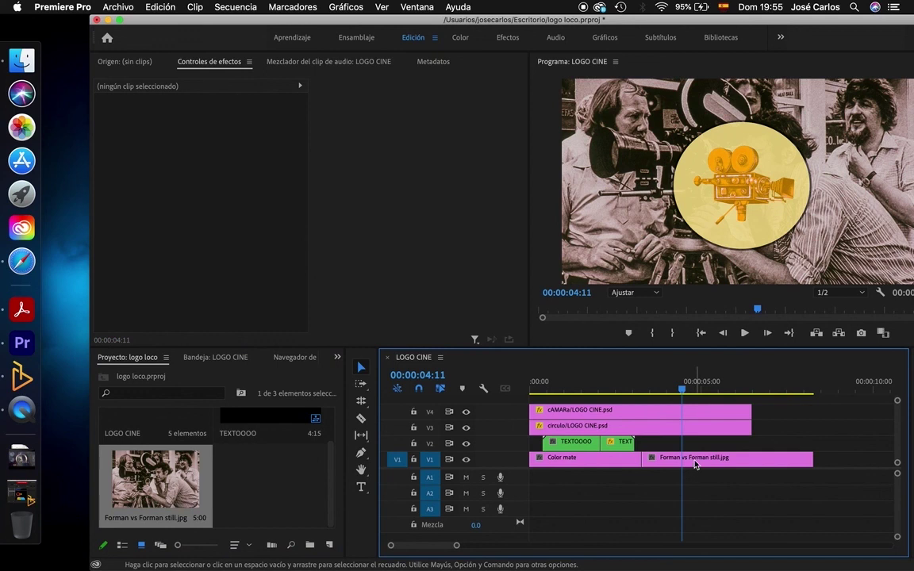
Trim Color mate 5 frames shorter and slide the Forman photo 5 frames earlier to meet it.
{"action": "mouse_move", "coordinate": [658, 389]}
{"action": "left_mouse_down"}
{"action": "mouse_move", "coordinate": [619, 409]}
{"action": "mouse_move", "coordinate": [633, 411]}
{"action": "left_mouse_up"}
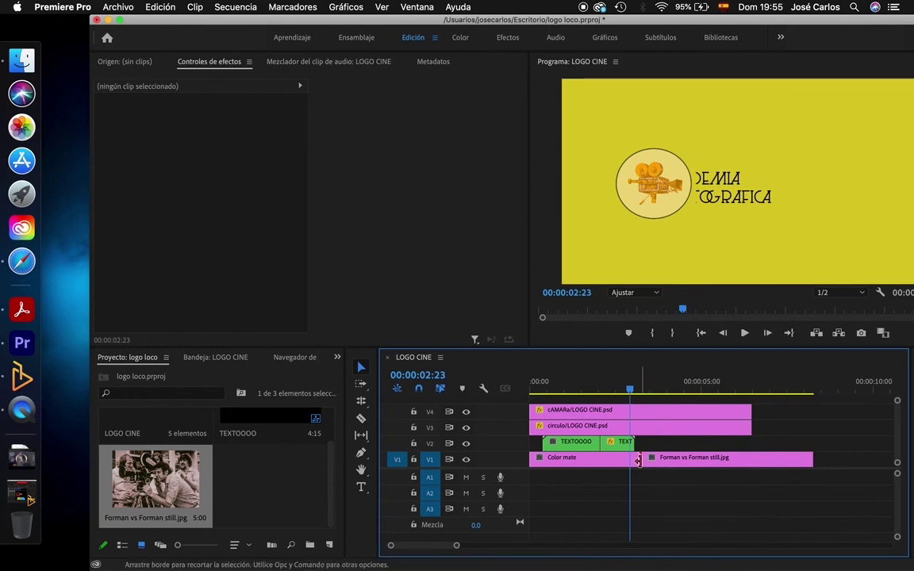
{"action": "left_click_drag", "start_coordinate": [638, 460], "coordinate": [634, 462]}
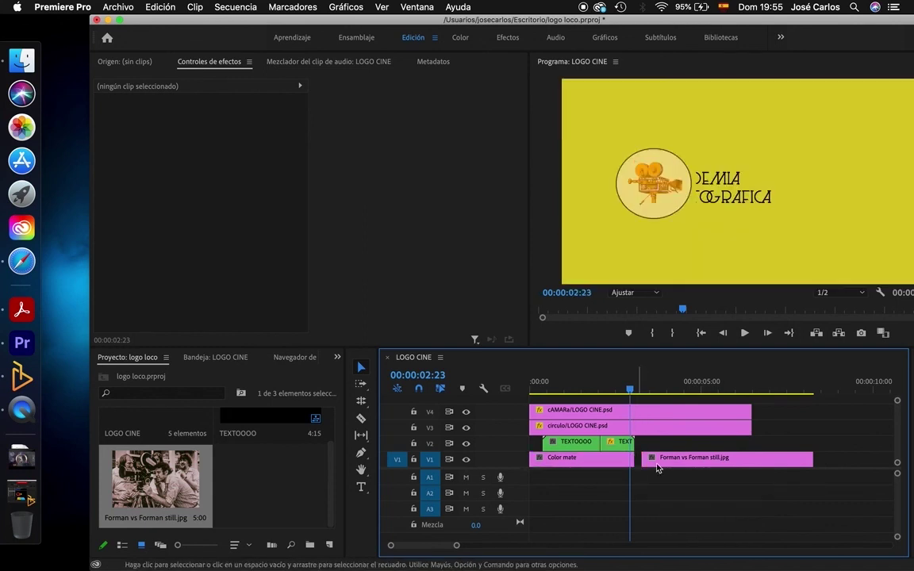
{"action": "left_click_drag", "start_coordinate": [657, 460], "coordinate": [663, 466]}
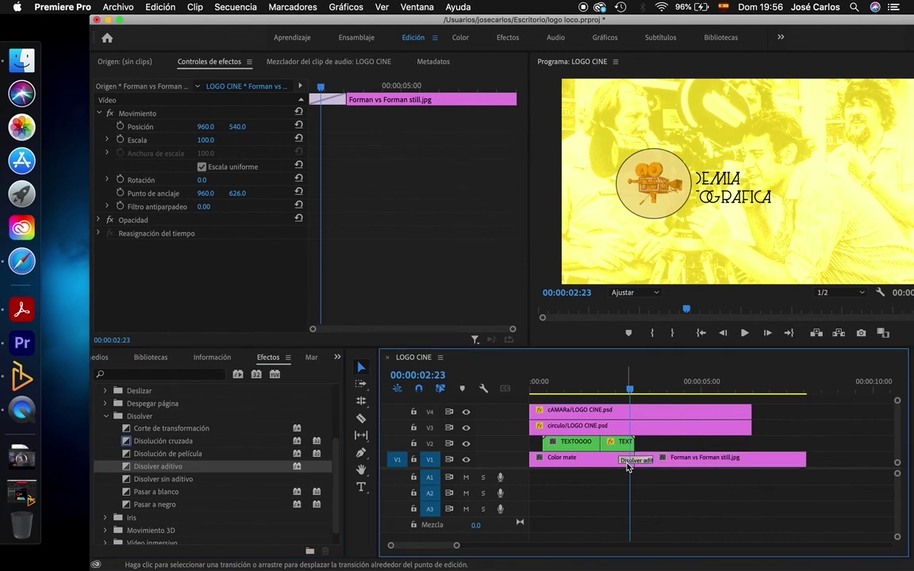
Set the Disolver aditivo transition duration to 00:00:03:00.
{"action": "double_click", "coordinate": [627, 465]}
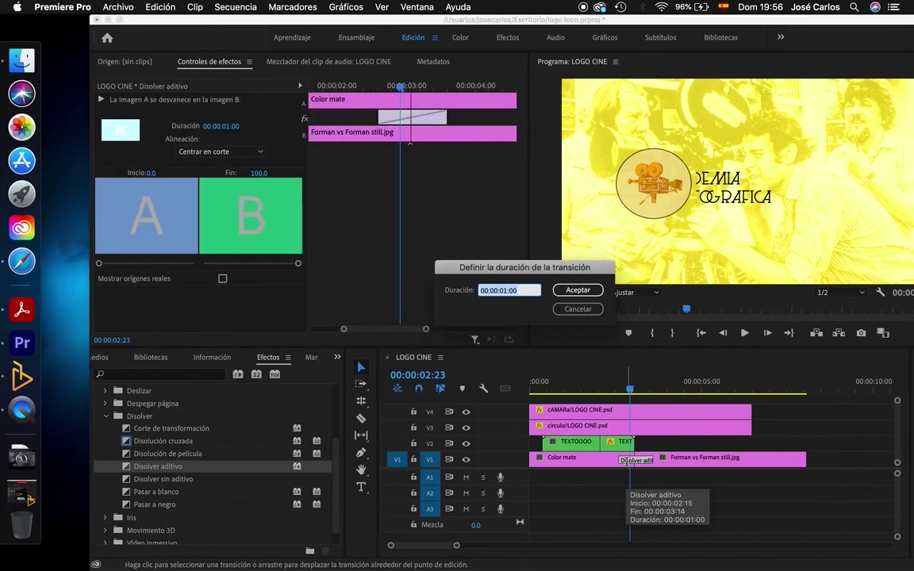
{"action": "left_click", "coordinate": [508, 291]}
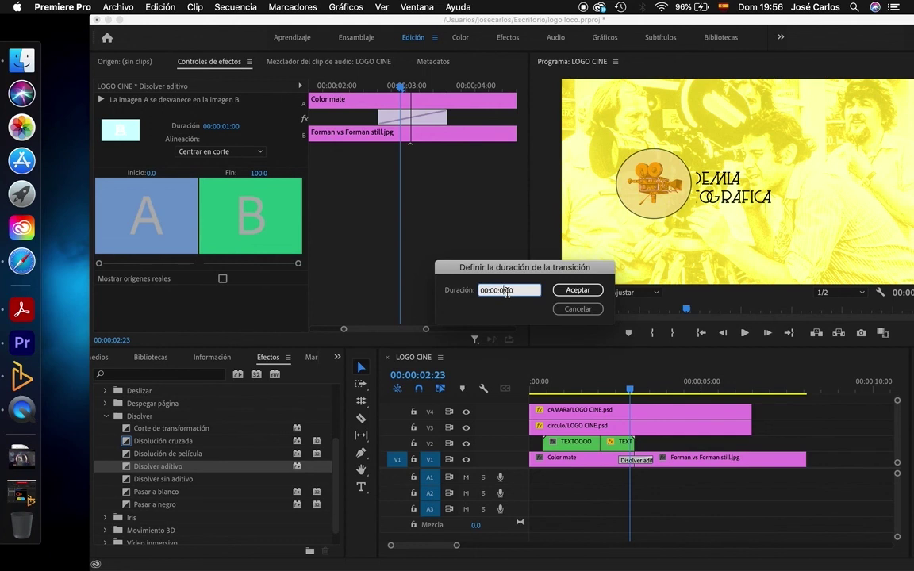
{"action": "key", "text": "Return"}
Play the animation from the start, then shorten the end of the Forman vs Forman still.
{"action": "key", "text": "Home"}
{"action": "key", "text": "space"}
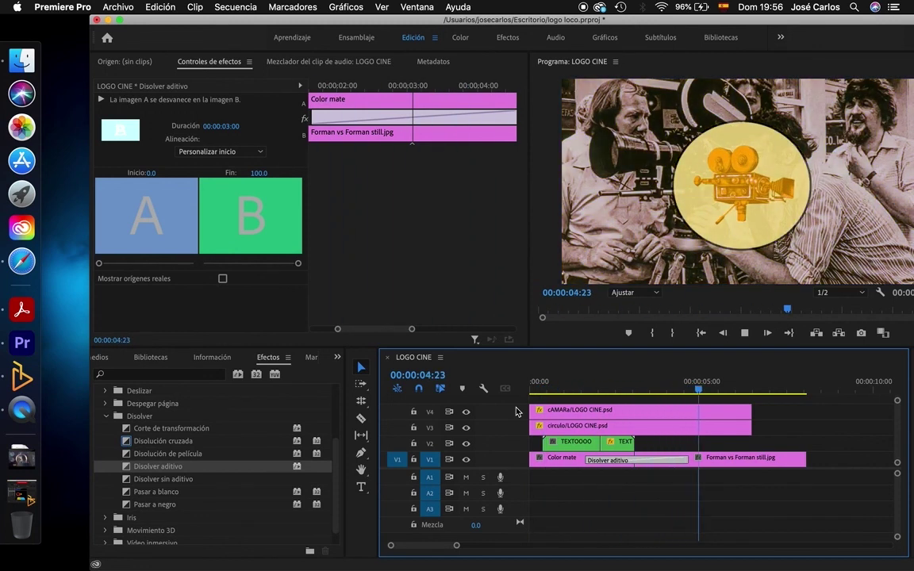
{"action": "key", "text": "space"}
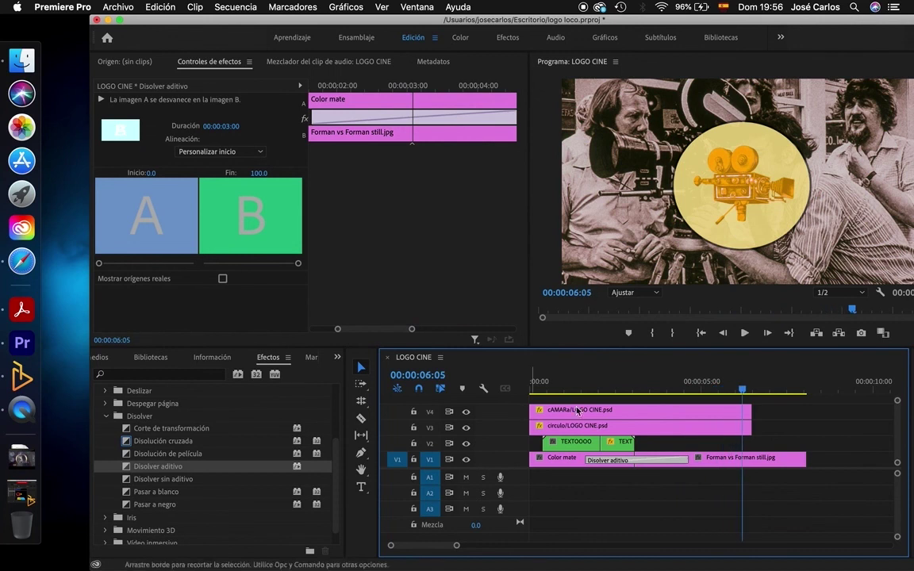
{"action": "left_click_drag", "start_coordinate": [742, 389], "coordinate": [698, 404]}
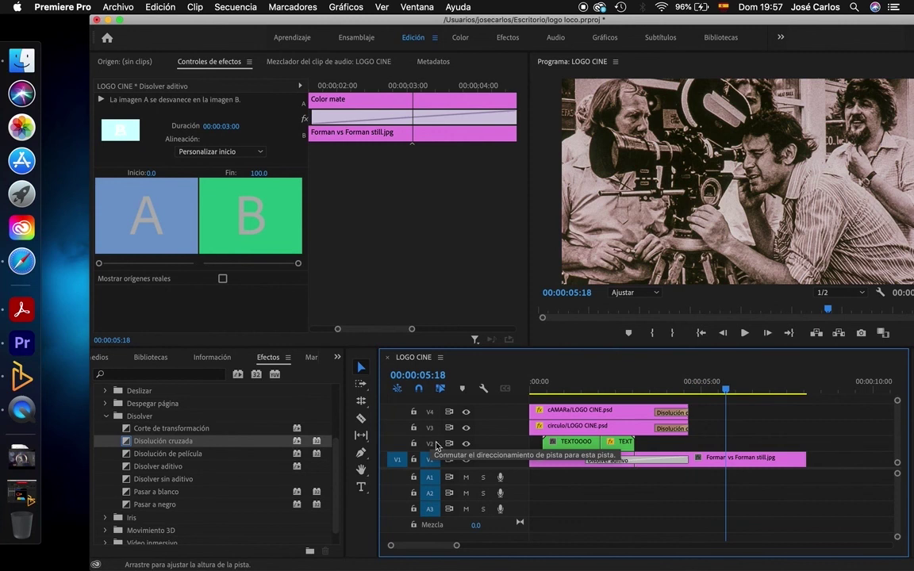
{"action": "left_click_drag", "start_coordinate": [804, 459], "coordinate": [739, 464]}
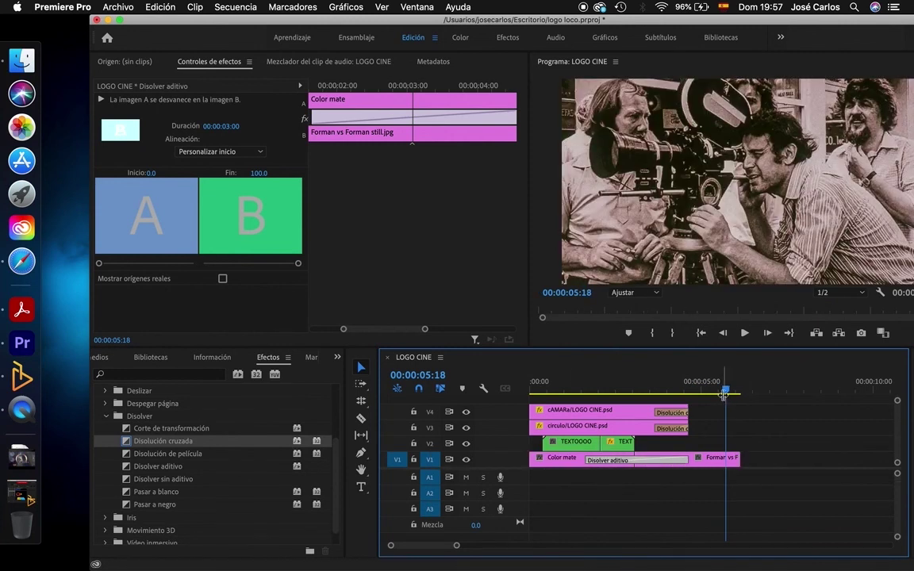